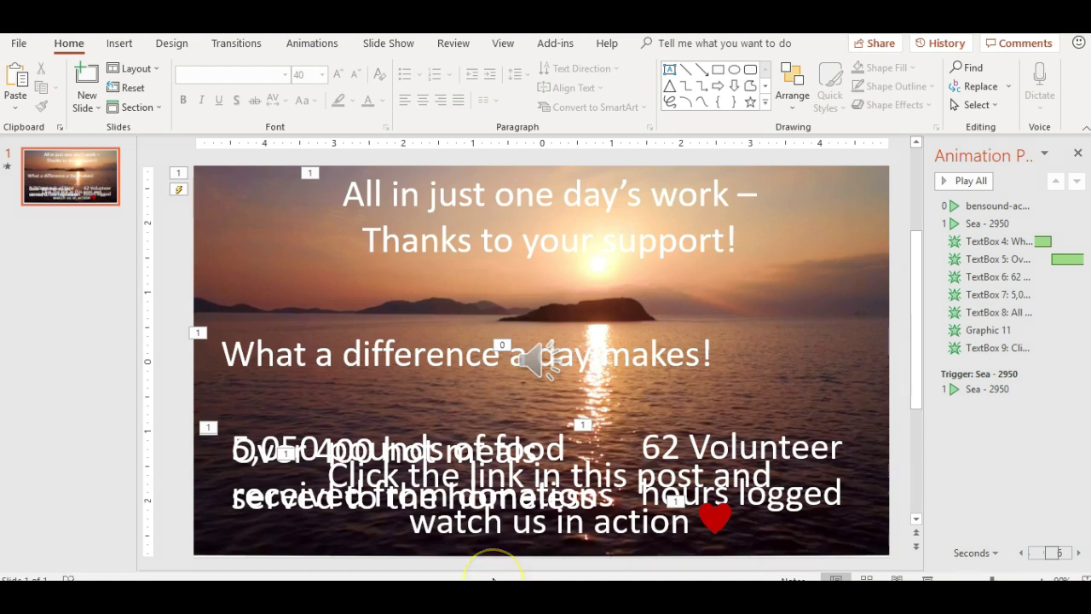
Switch to the blank Presentation3 and bring the Pixabay home page forward in Chrome
{"action": "left_click", "coordinate": [506, 566]}
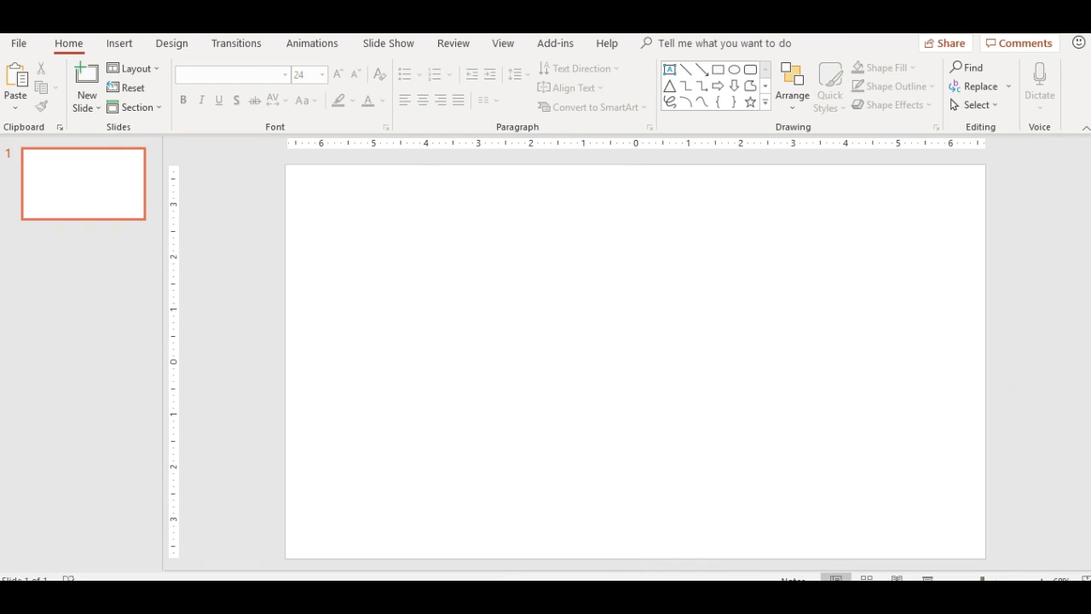
{"action": "left_click", "coordinate": [492, 524]}
Search Pixabay's Videos for 'sunrise' and scroll through the 158 results
{"action": "left_click", "coordinate": [874, 336]}
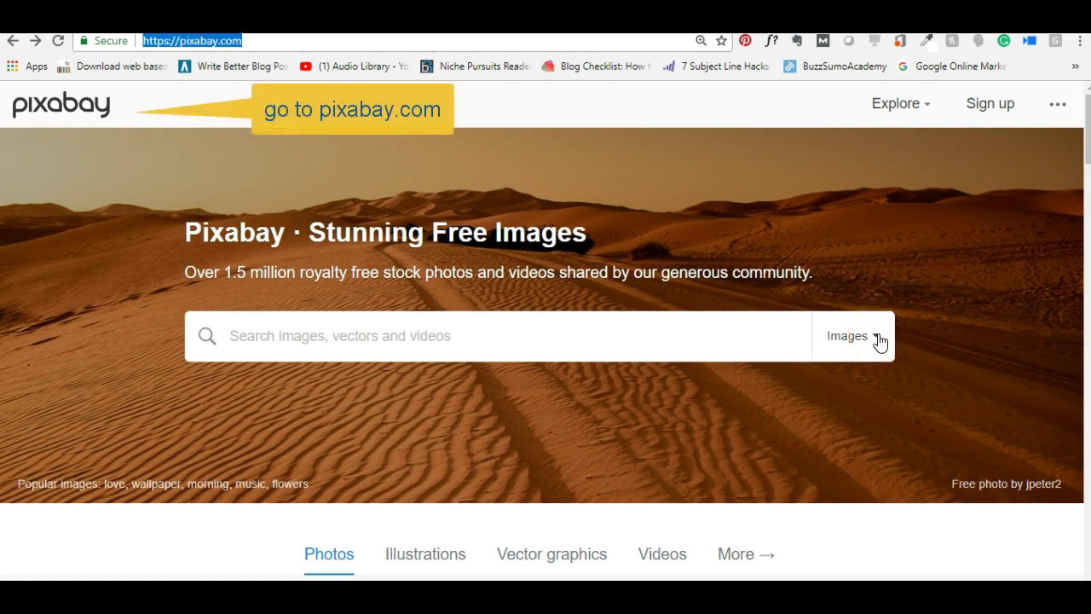
{"action": "left_click", "coordinate": [878, 338]}
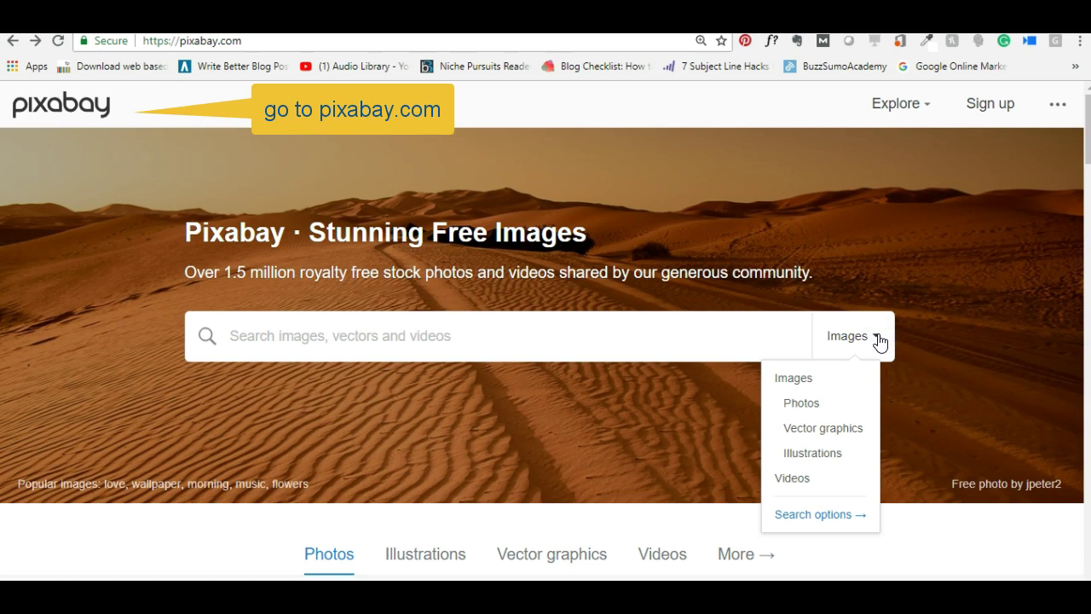
{"action": "left_click", "coordinate": [817, 479]}
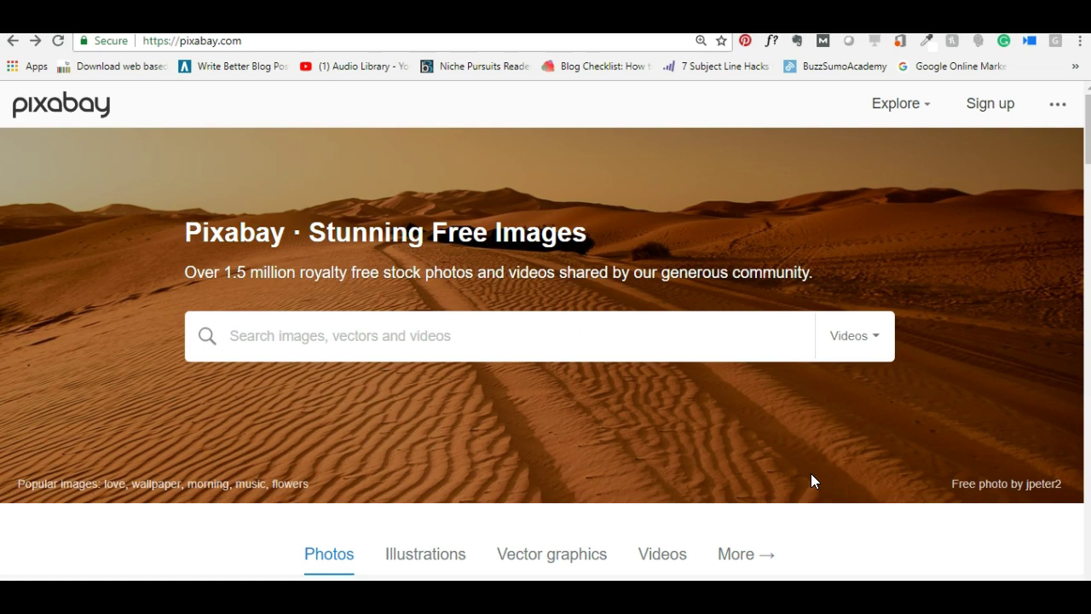
{"action": "type", "text": "sunrise"}
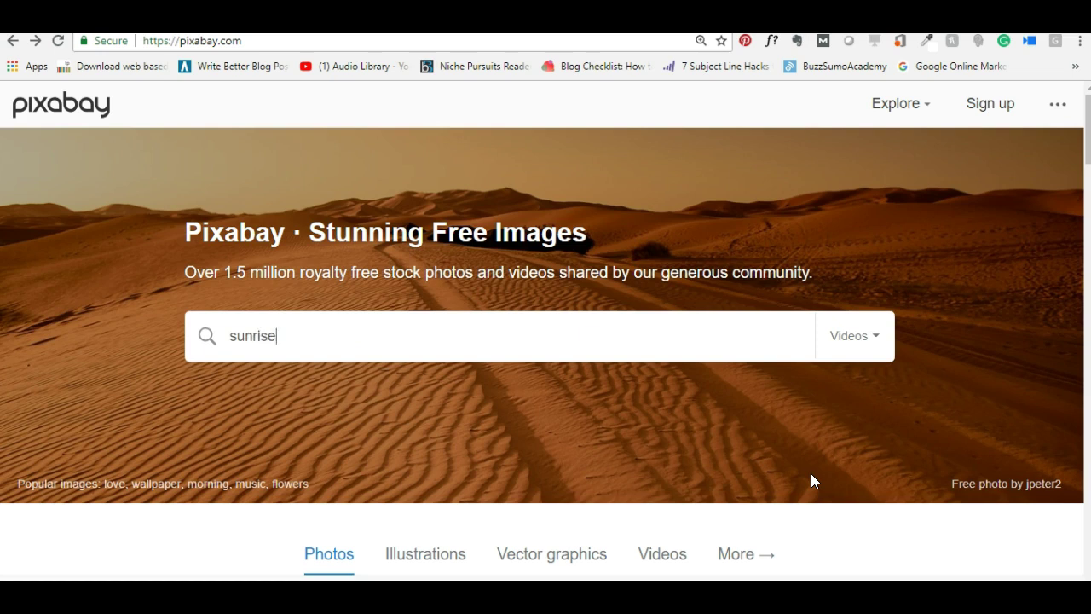
{"action": "key", "text": "Return"}
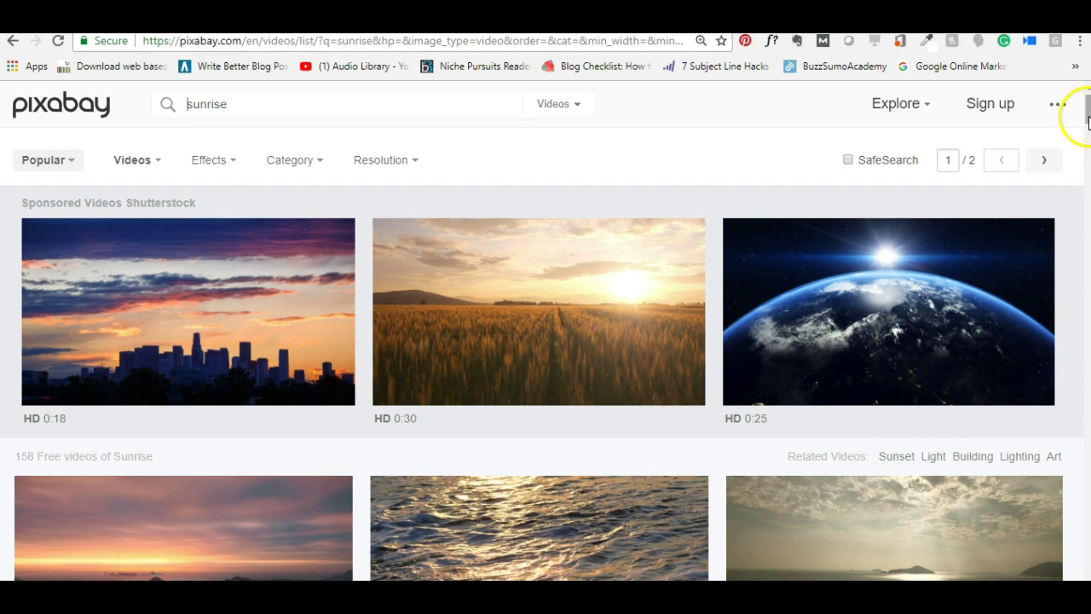
{"action": "scroll", "coordinate": [1087, 120], "scroll_direction": "down", "scroll_amount": 9}
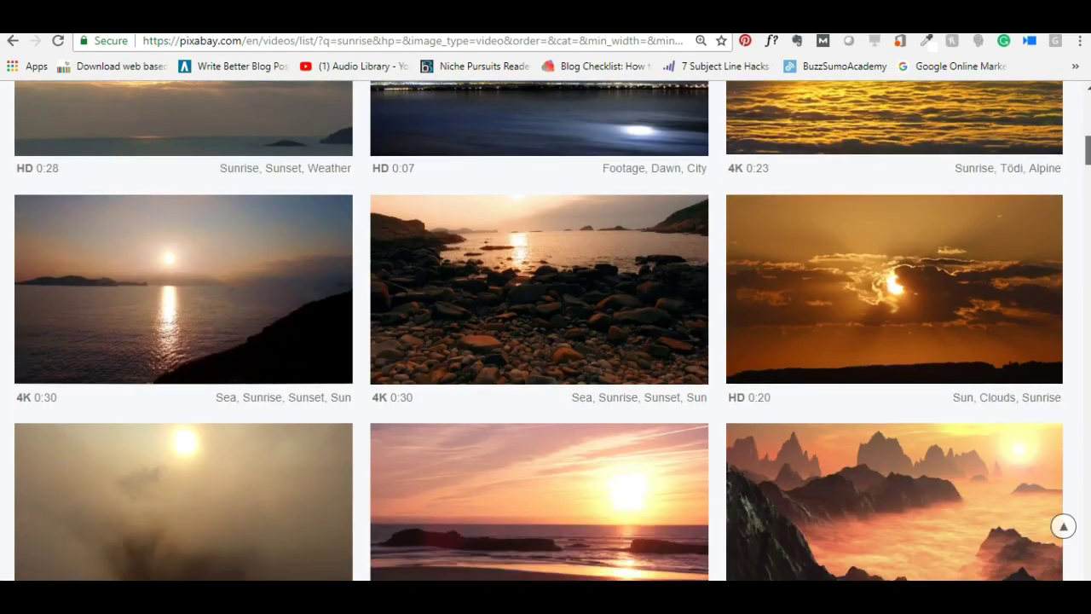
Download the sea sunrise video at 960×540 as 'Sea - 2950.mp4' and open its file options
{"action": "left_click", "coordinate": [240, 333]}
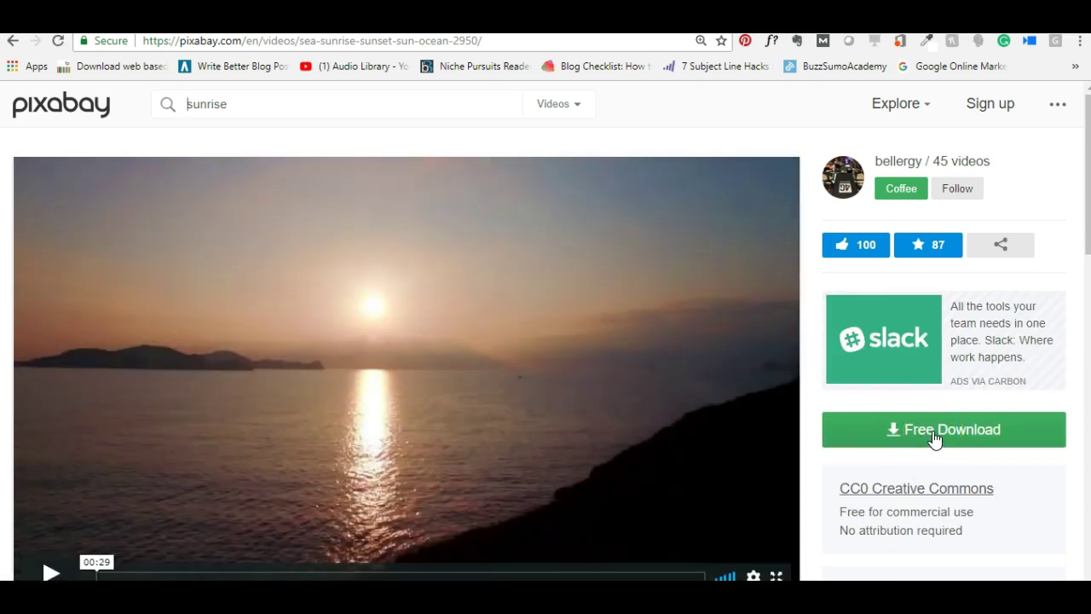
{"action": "left_click", "coordinate": [934, 437]}
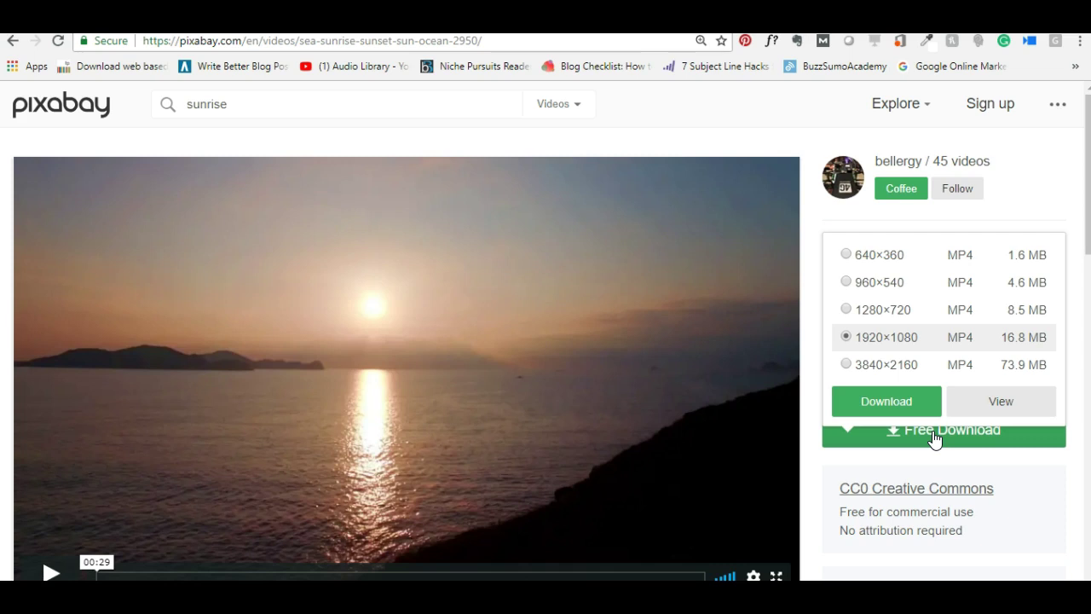
{"action": "left_click", "coordinate": [846, 283]}
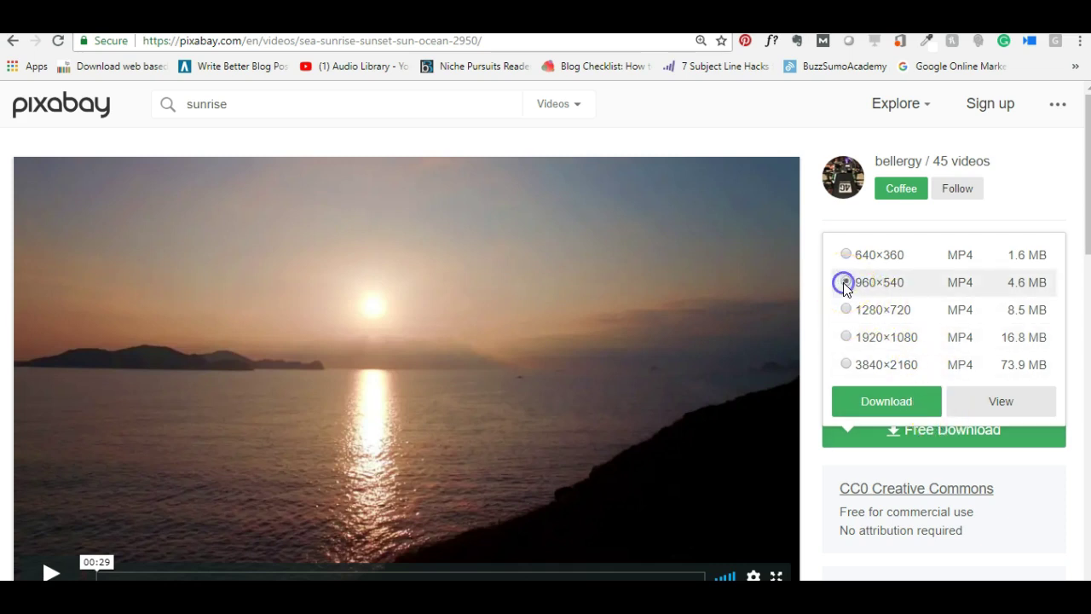
{"action": "left_click", "coordinate": [875, 400]}
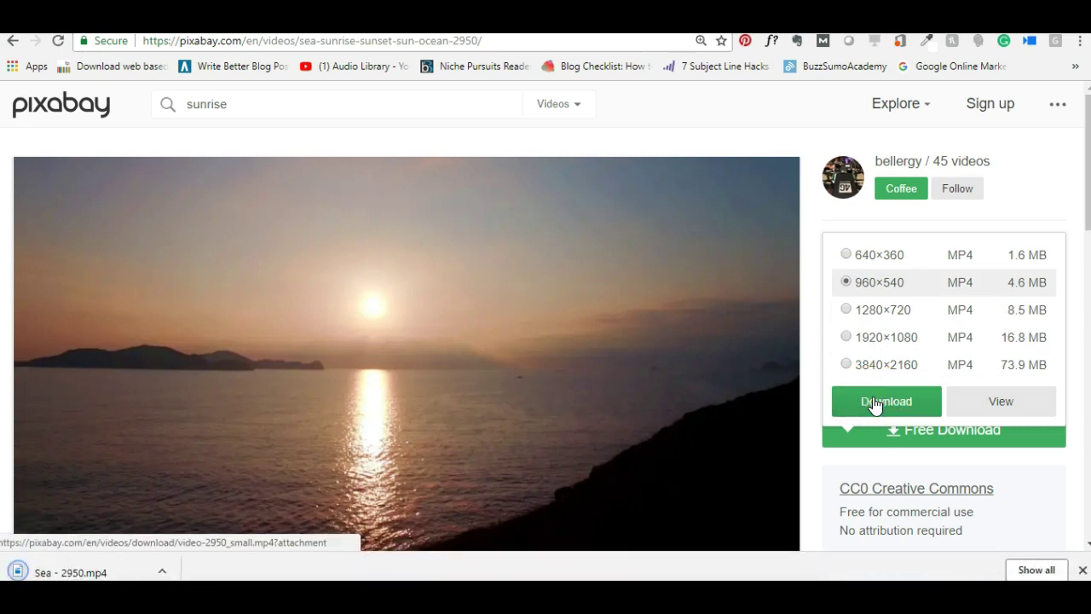
{"action": "left_click", "coordinate": [162, 570]}
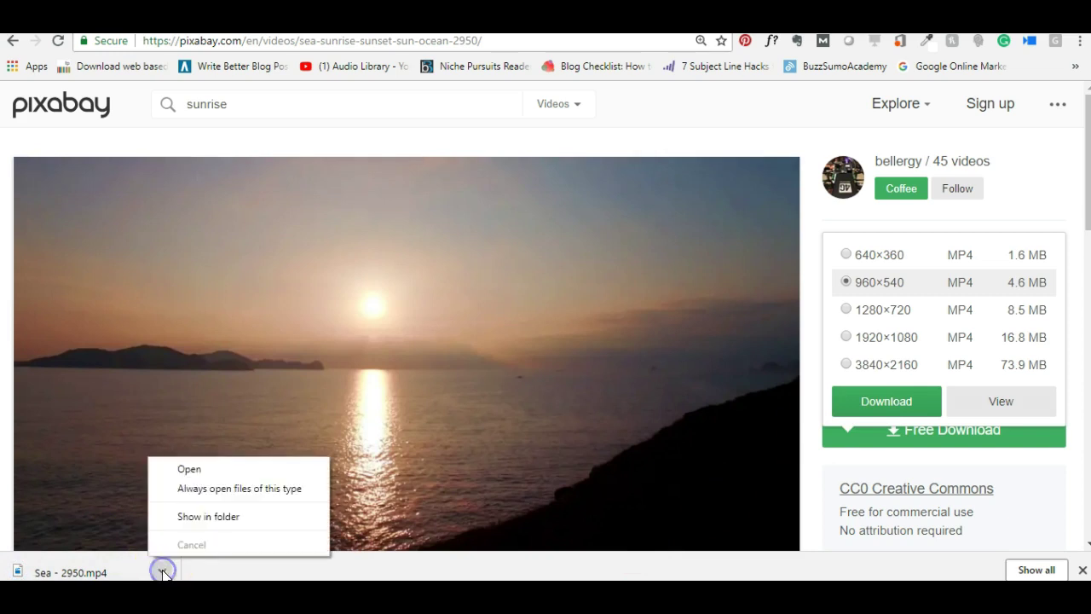
Show 'Sea - 2950.mp4' in Downloads and drag it into the OneVoice folder
{"action": "left_click", "coordinate": [210, 520]}
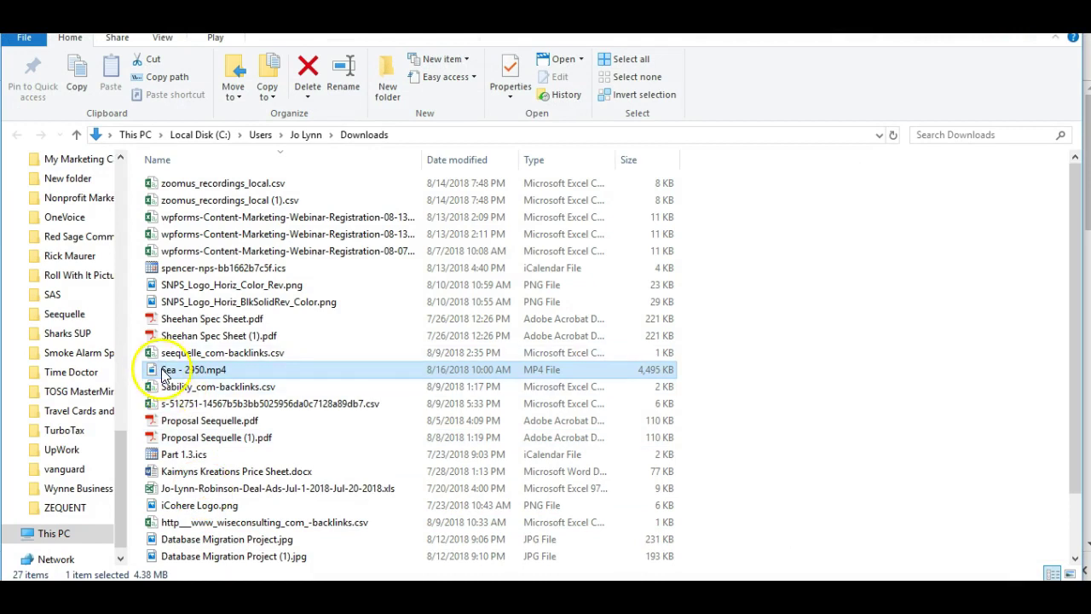
{"action": "left_click_drag", "start_coordinate": [165, 375], "coordinate": [93, 221]}
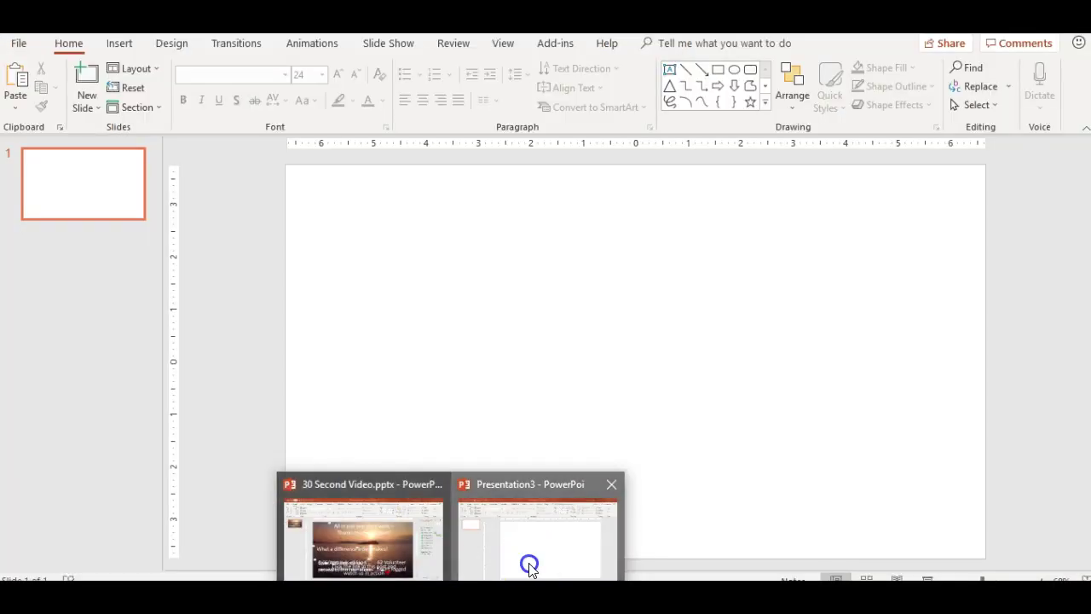
Return to the blank presentation and open Design > Slide Size > Custom Slide Size
{"action": "left_click", "coordinate": [529, 565]}
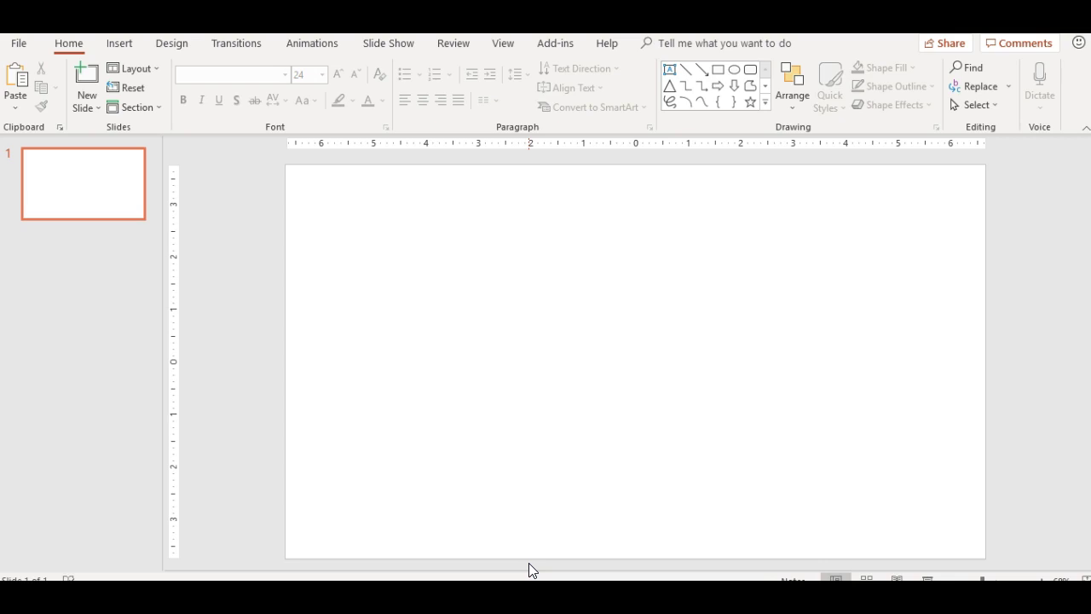
{"action": "left_click", "coordinate": [174, 51]}
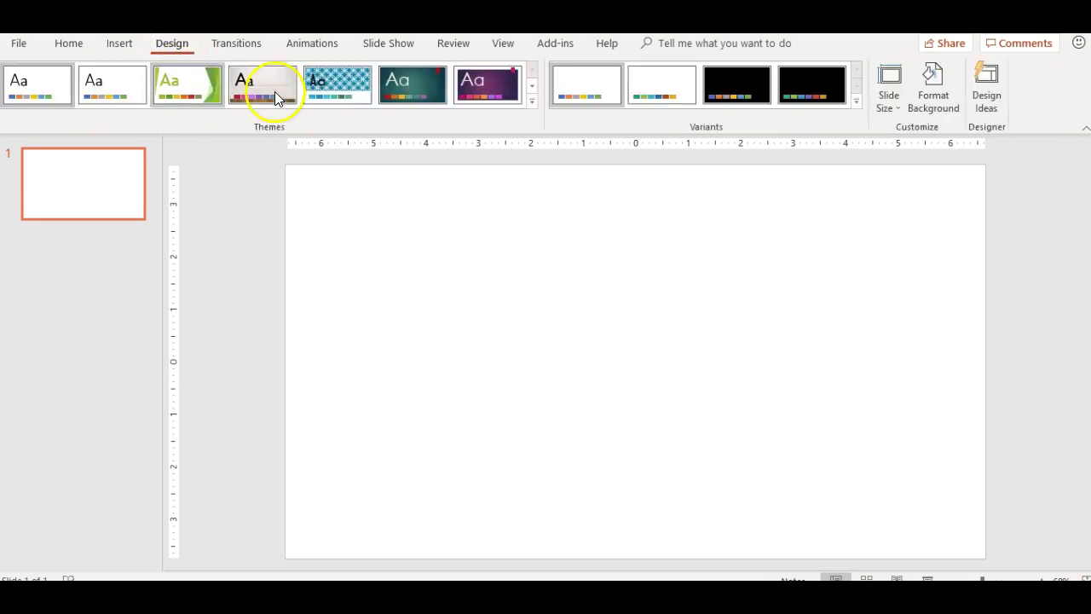
{"action": "left_click", "coordinate": [886, 104]}
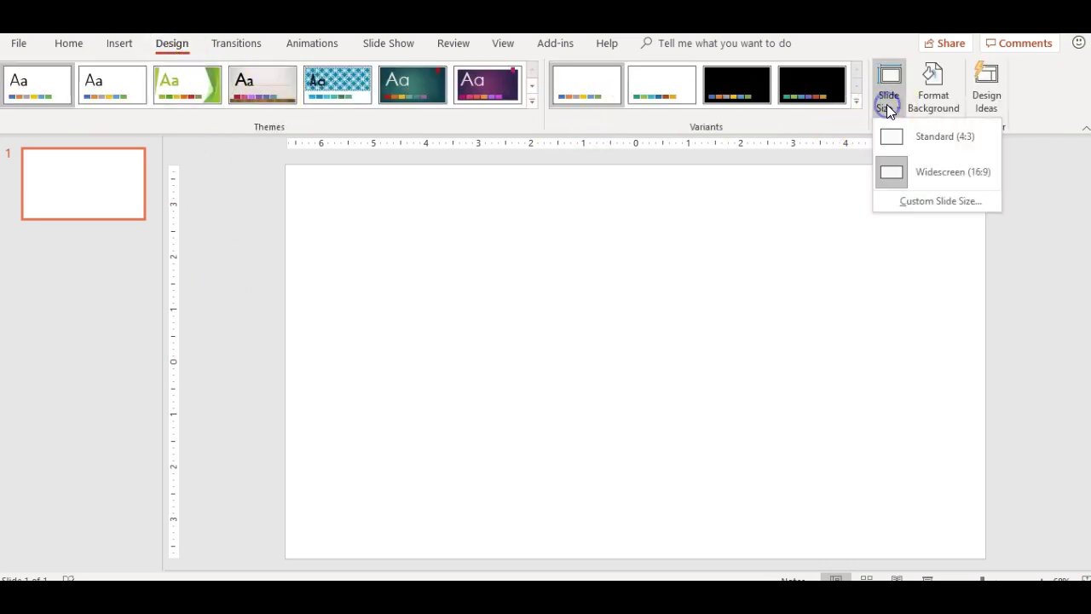
{"action": "left_click", "coordinate": [912, 201]}
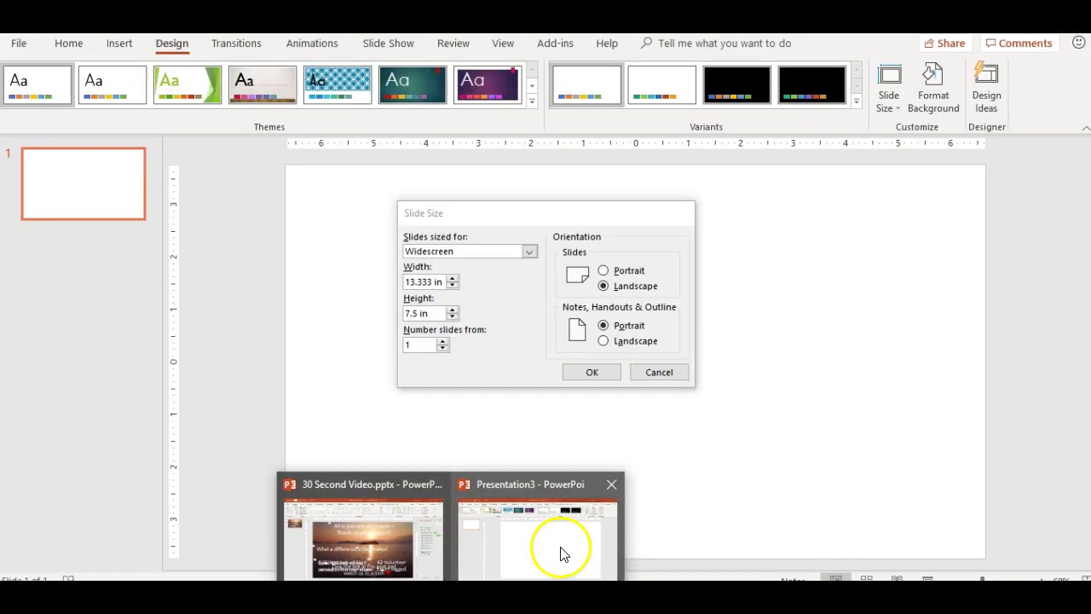
Set the slide width to 960 px and height to 540 px, then apply it
{"action": "left_click", "coordinate": [560, 550]}
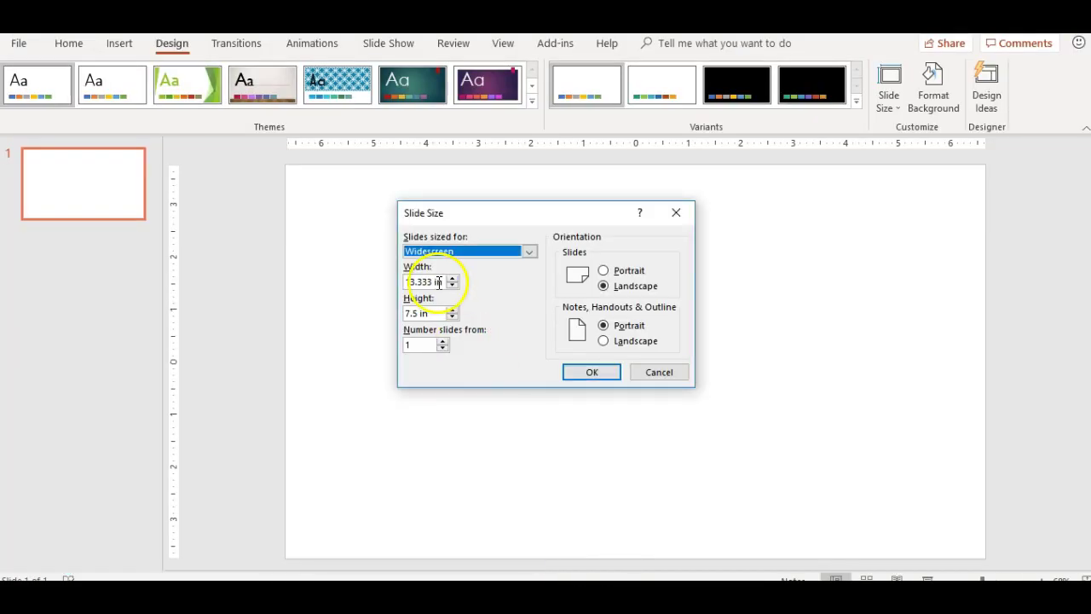
{"action": "left_click_drag", "start_coordinate": [441, 282], "coordinate": [388, 288]}
{"action": "type", "text": "9"}
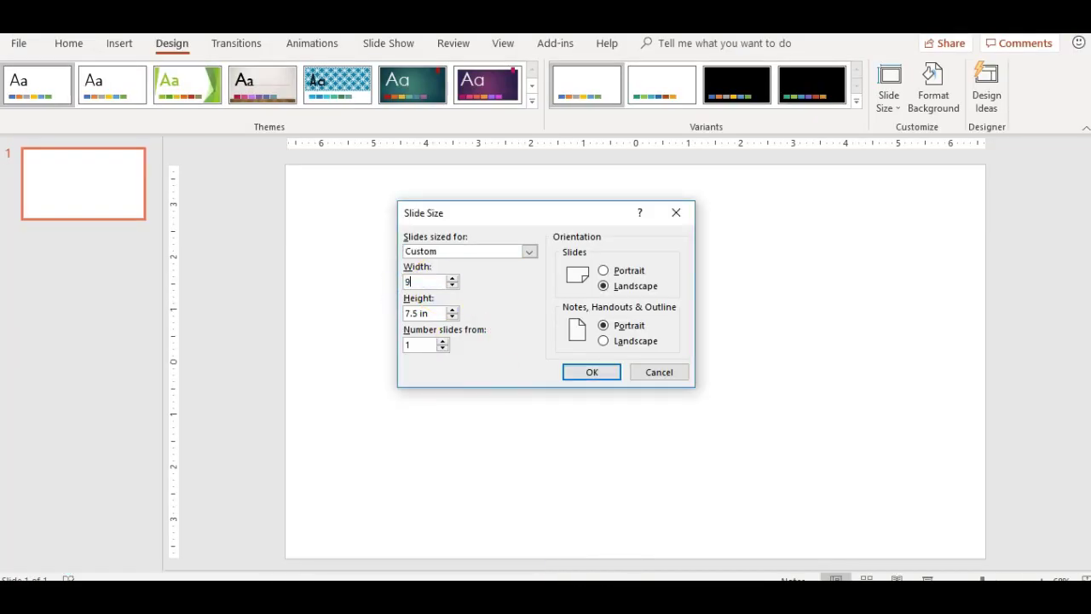
{"action": "type", "text": "60 px"}
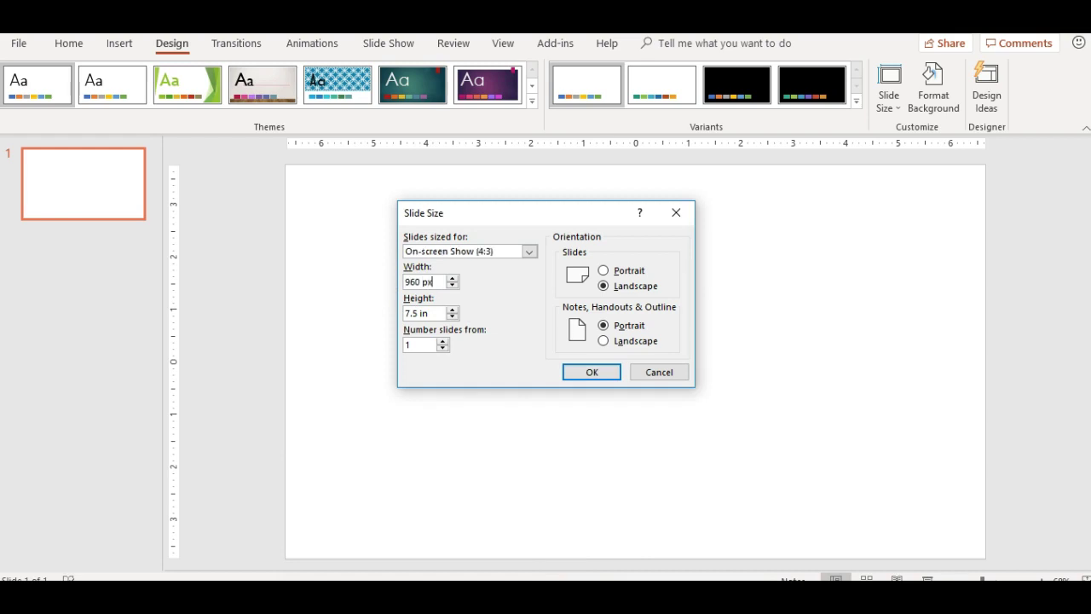
{"action": "left_click", "coordinate": [430, 312]}
{"action": "left_click_drag", "start_coordinate": [437, 312], "coordinate": [401, 313]}
{"action": "type", "text": "5"}
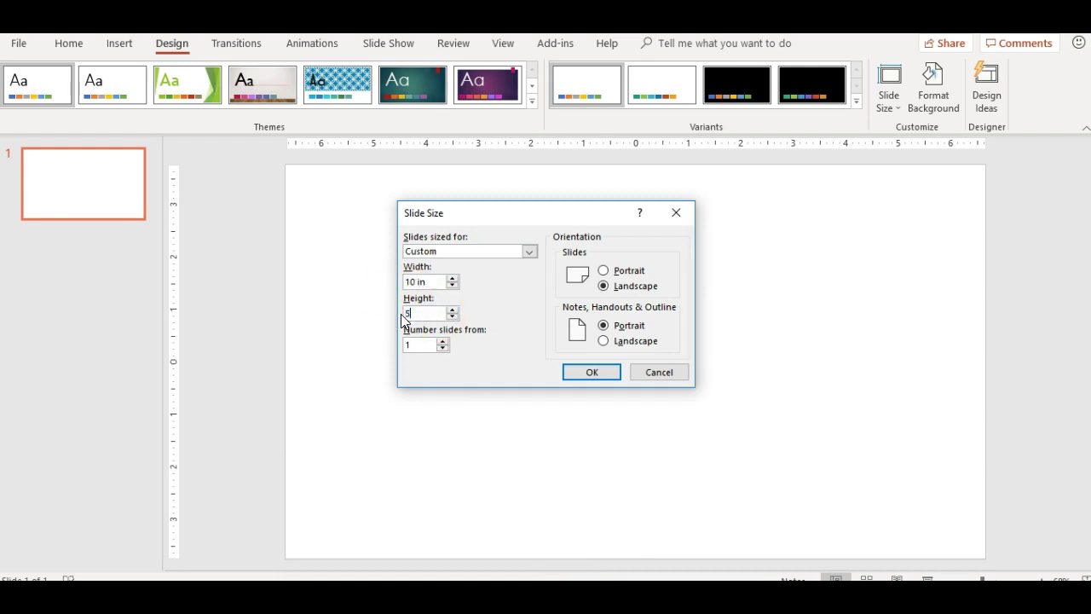
{"action": "type", "text": "40 px"}
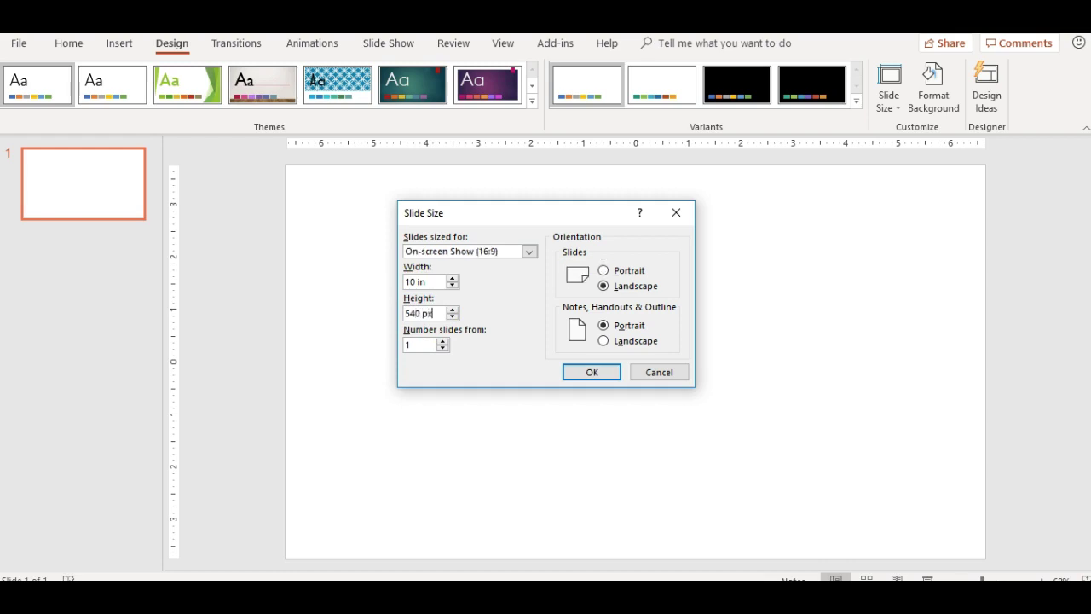
{"action": "left_click", "coordinate": [498, 358]}
{"action": "left_click", "coordinate": [500, 372]}
{"action": "left_click", "coordinate": [418, 345]}
{"action": "left_click", "coordinate": [587, 375]}
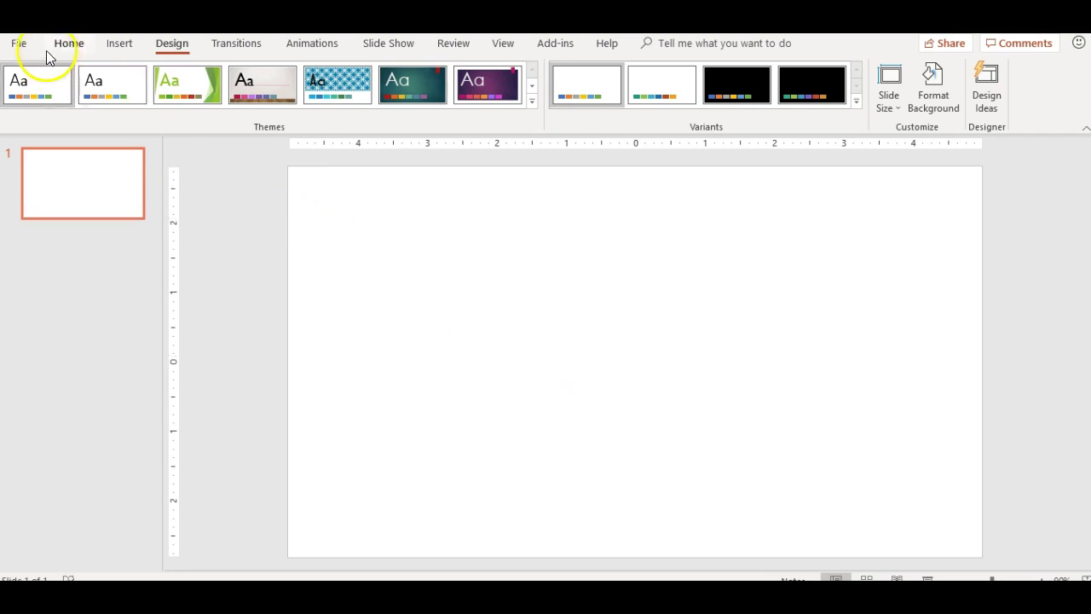
Insert 'Sea - 2950.mp4' from this computer so it fills the 10 × 5.63 in slide
{"action": "left_click", "coordinate": [67, 44]}
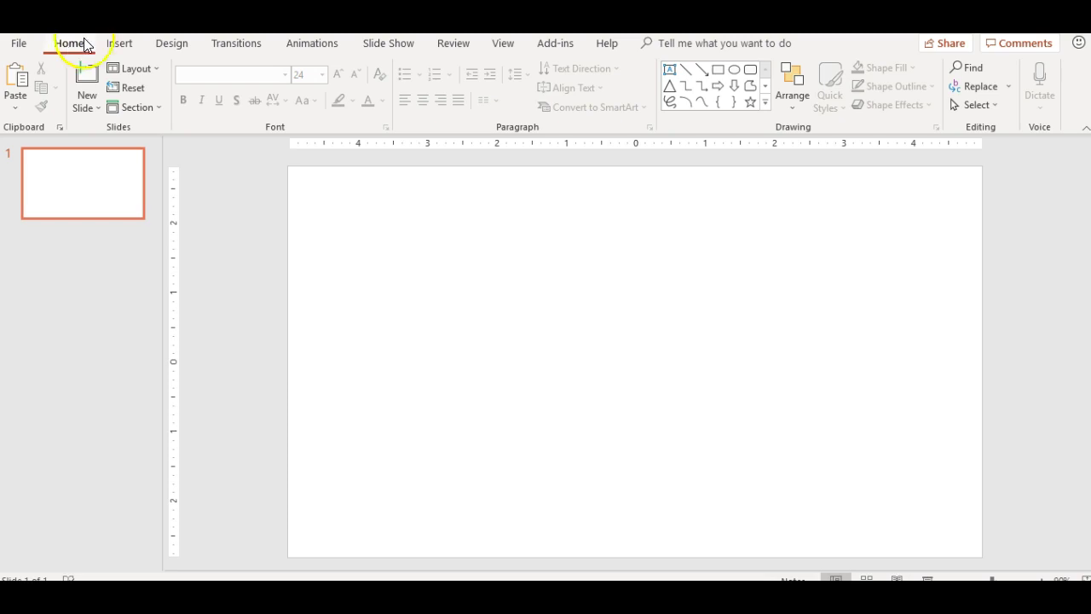
{"action": "left_click", "coordinate": [120, 45]}
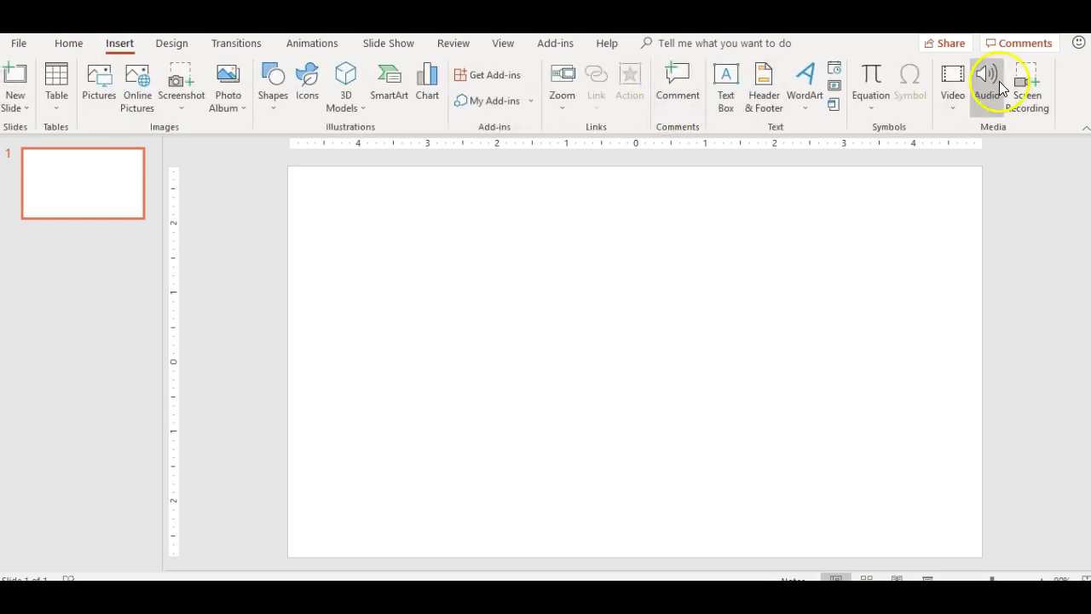
{"action": "left_click", "coordinate": [955, 103]}
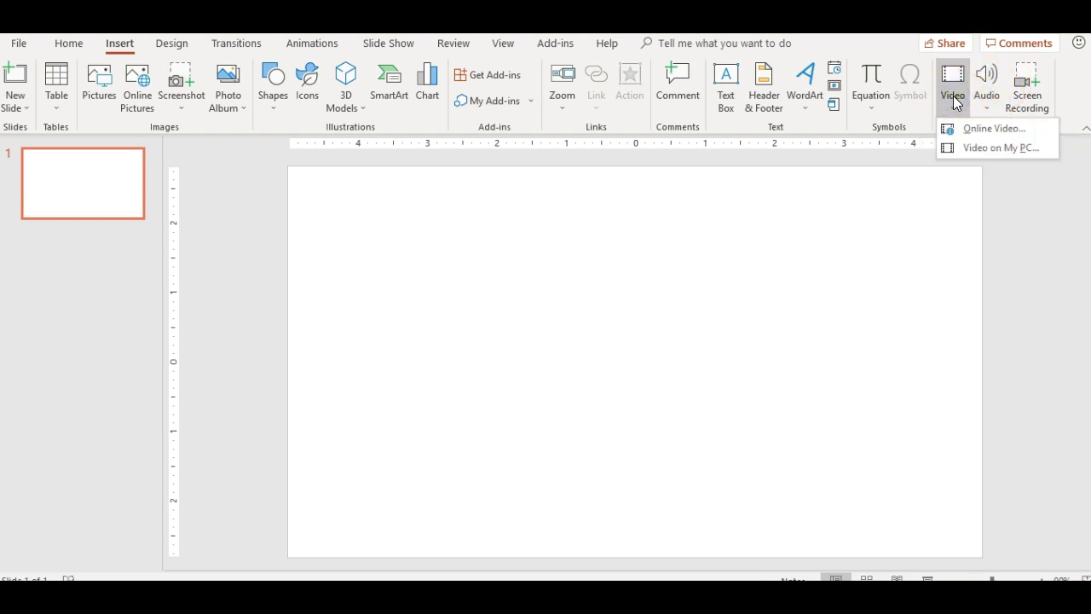
{"action": "left_click", "coordinate": [972, 147]}
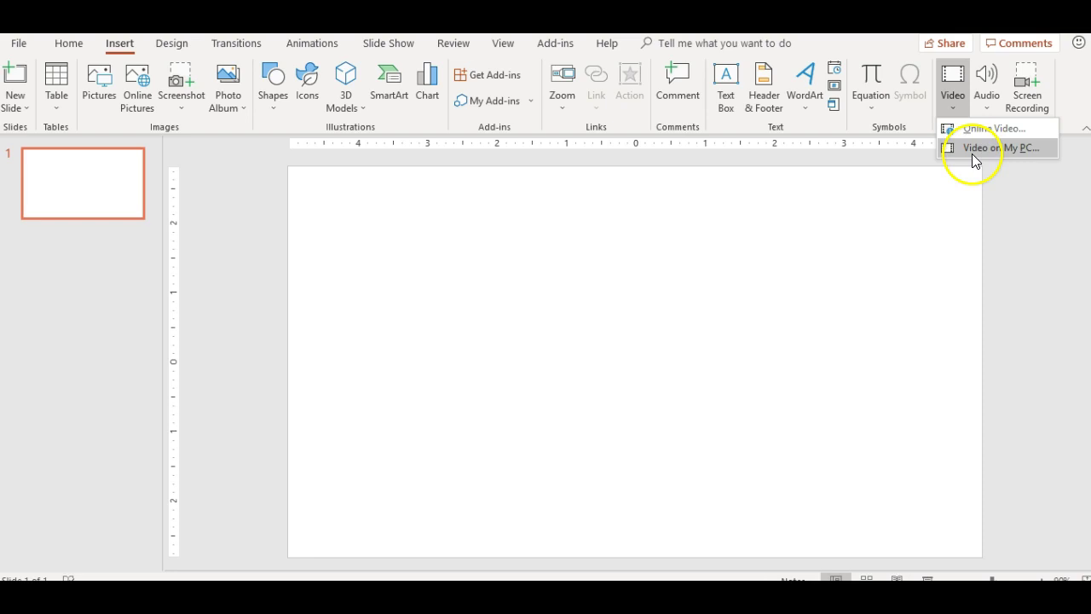
{"action": "left_click", "coordinate": [975, 150]}
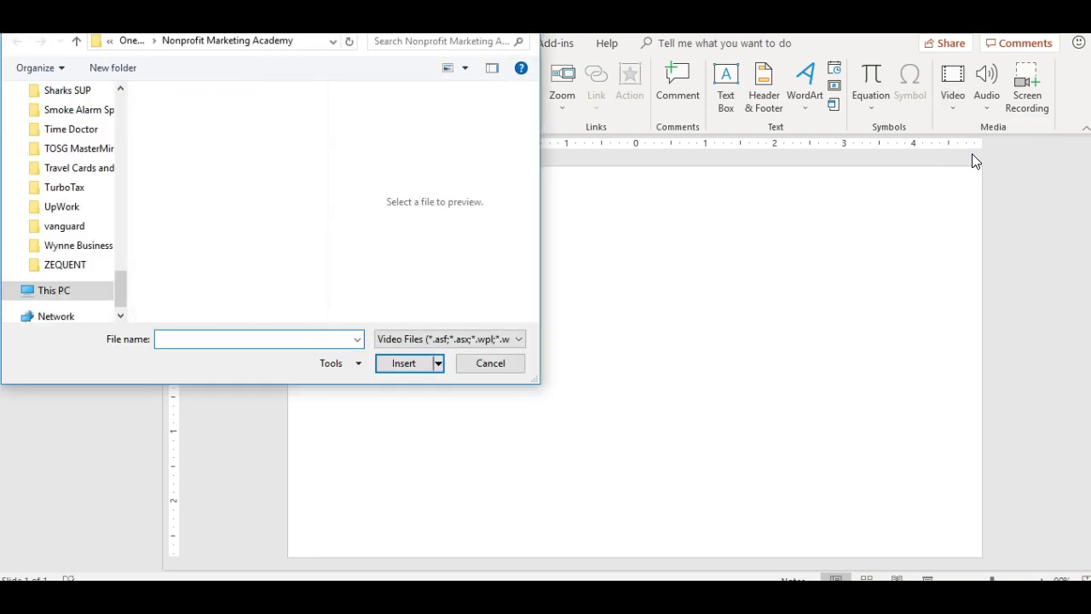
{"action": "left_click_drag", "start_coordinate": [322, 107], "coordinate": [325, 261]}
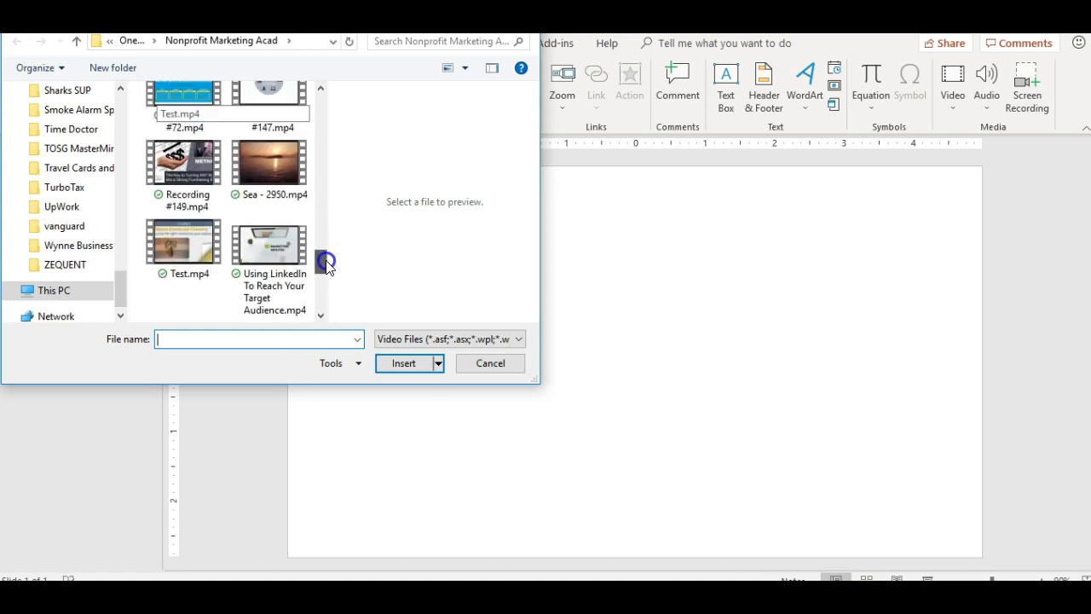
{"action": "left_click", "coordinate": [266, 165]}
{"action": "left_click", "coordinate": [390, 364]}
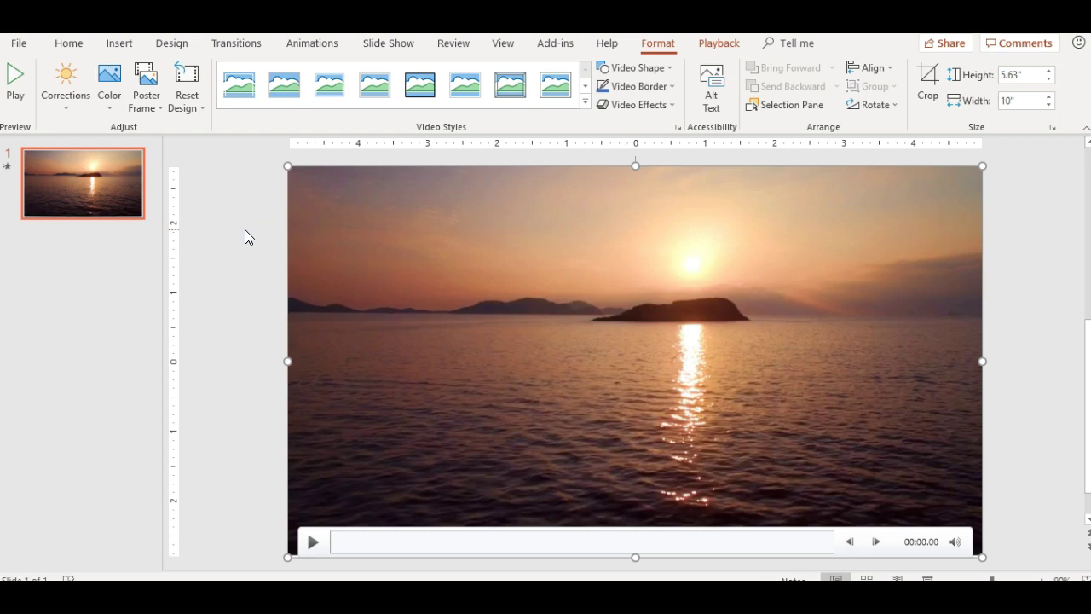
Draw a text box across the sea and type 'What a difference a day makes'
{"action": "left_click", "coordinate": [122, 45]}
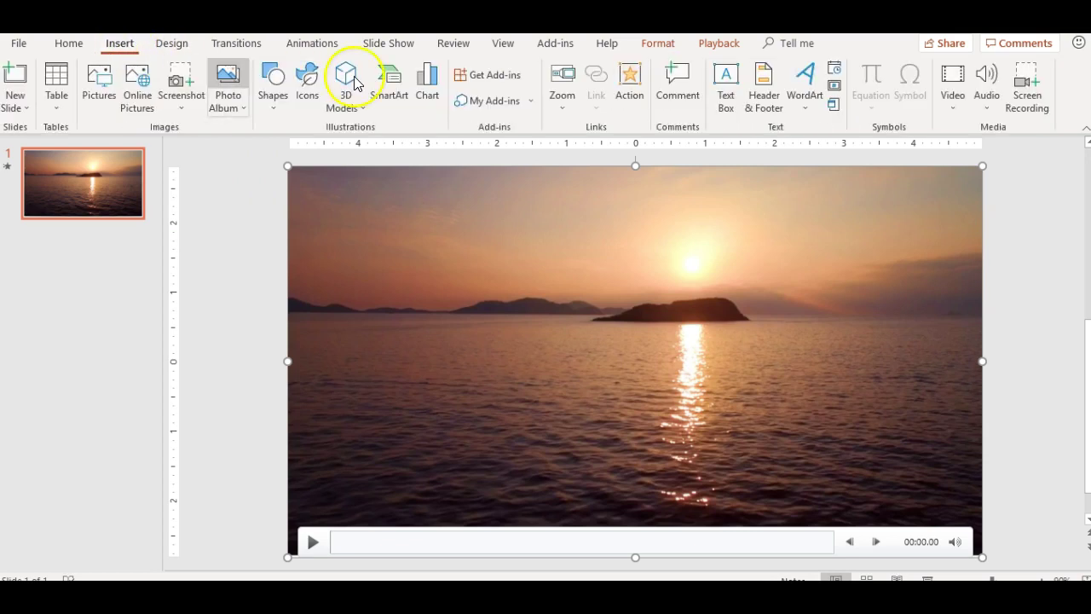
{"action": "left_click", "coordinate": [728, 79]}
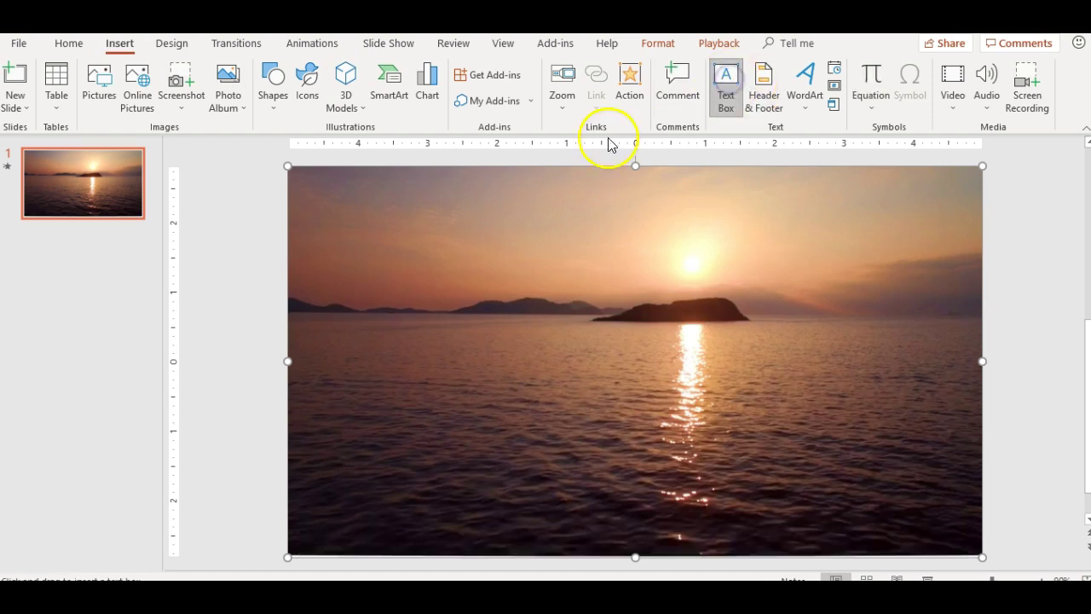
{"action": "left_click_drag", "start_coordinate": [332, 310], "coordinate": [715, 370]}
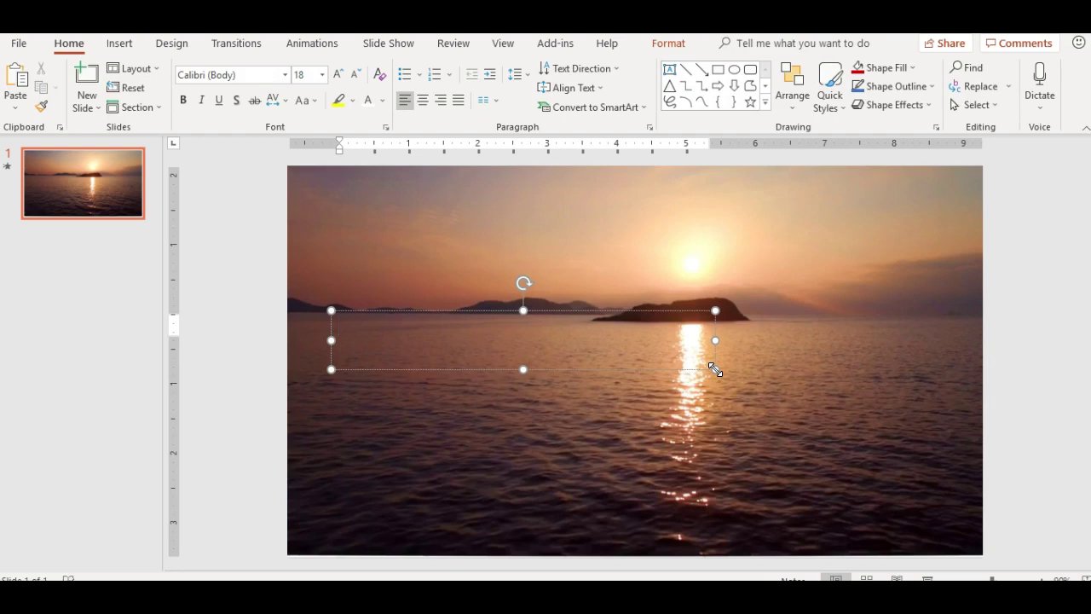
{"action": "type", "text": "What a difference a day makes"}
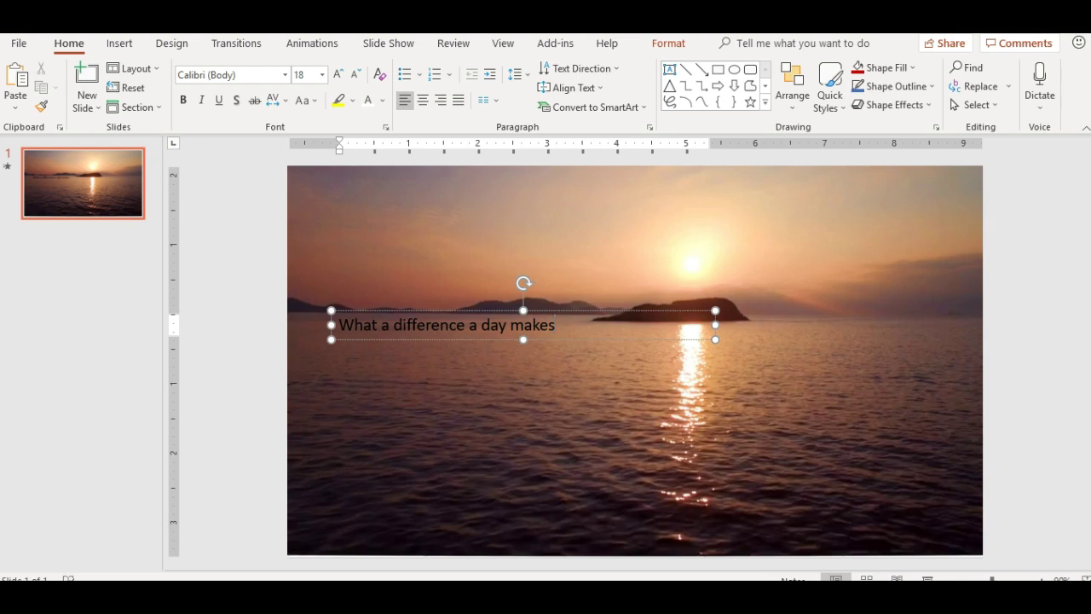
Make the caption white at 40 pt, widen it to one line and move it lower
{"action": "left_click", "coordinate": [685, 311]}
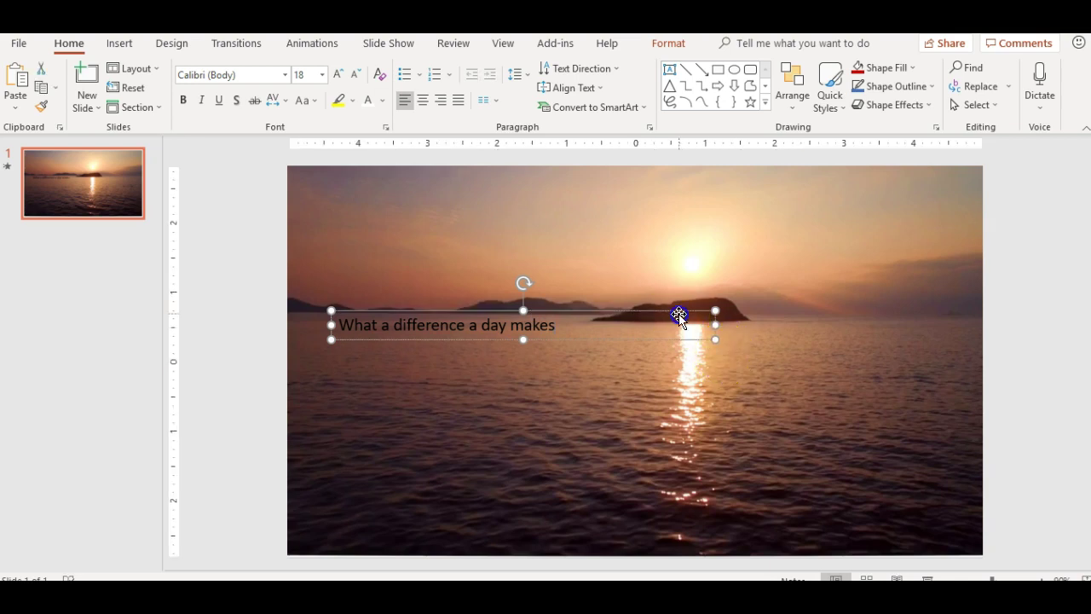
{"action": "left_click", "coordinate": [367, 100]}
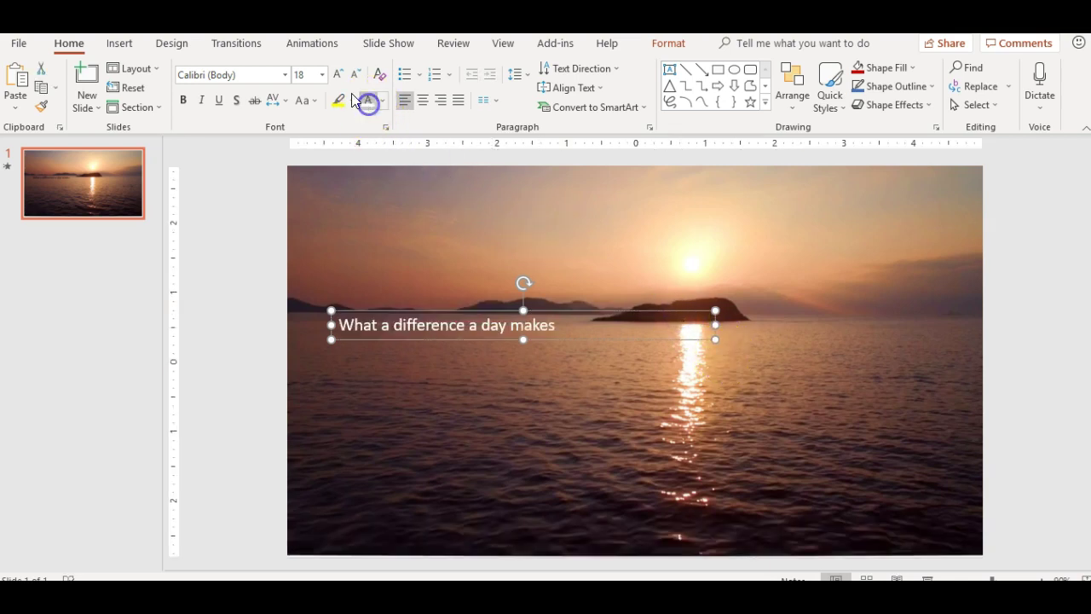
{"action": "left_click", "coordinate": [303, 76]}
{"action": "type", "text": "4"}
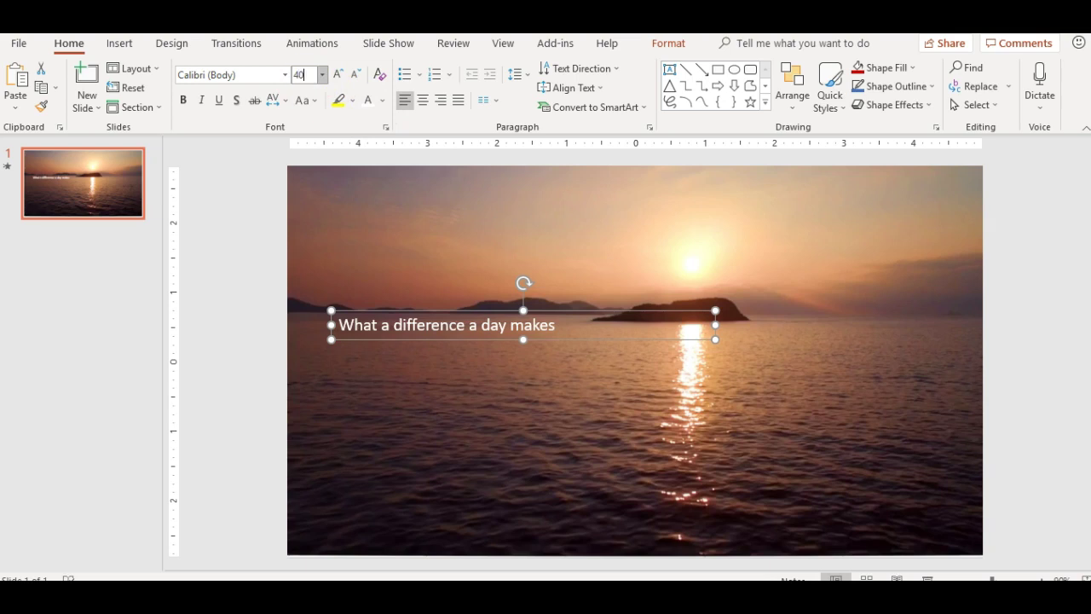
{"action": "type", "text": "0"}
{"action": "key", "text": "Return"}
{"action": "mouse_move", "coordinate": [752, 381]}
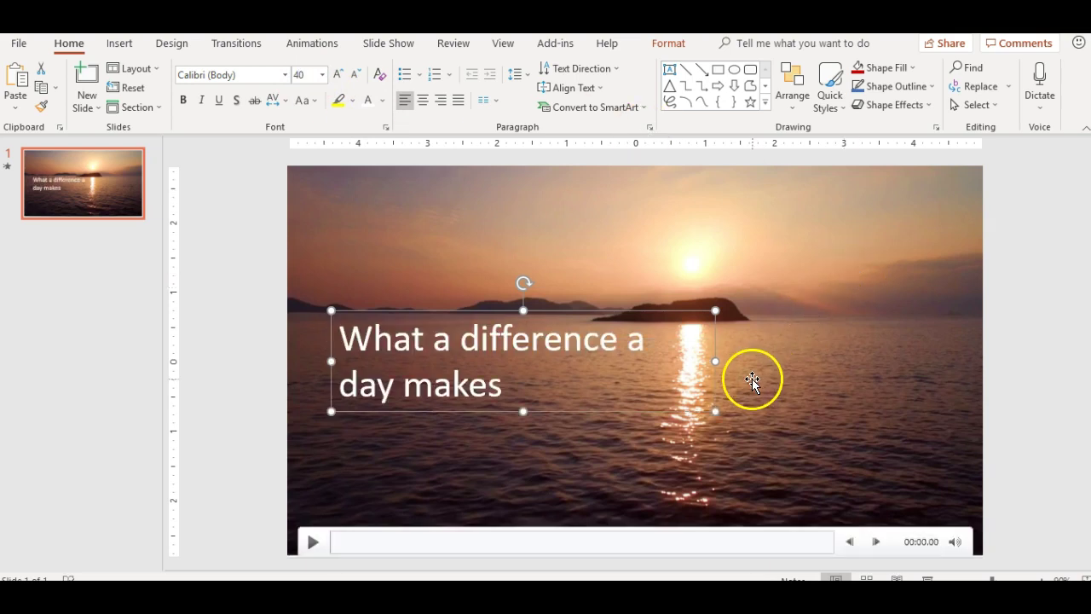
{"action": "left_click_drag", "start_coordinate": [716, 362], "coordinate": [858, 353]}
{"action": "left_click_drag", "start_coordinate": [828, 315], "coordinate": [799, 405]}
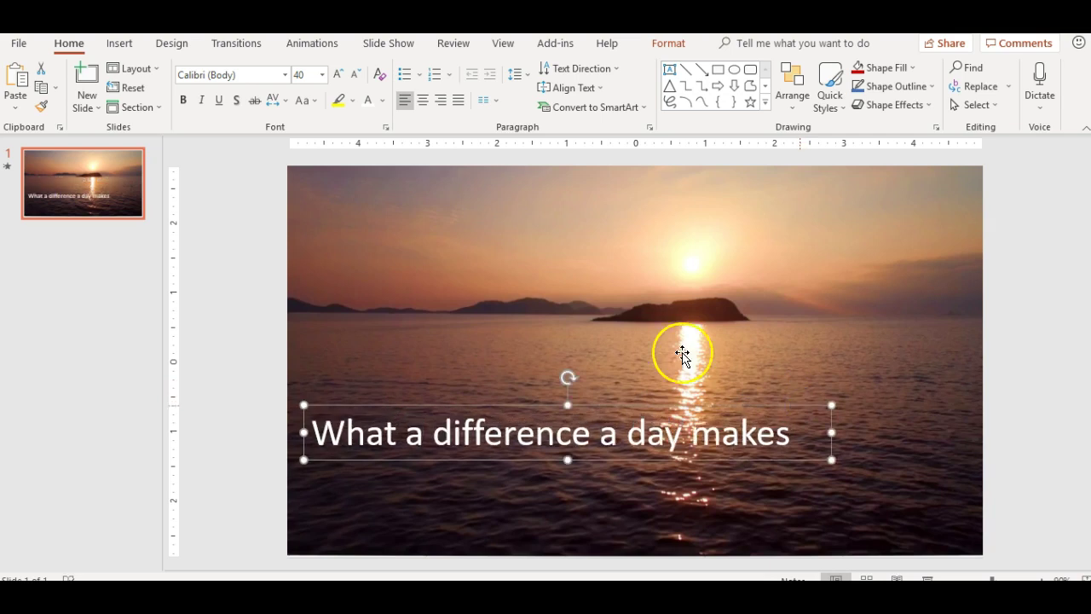
Give the caption a Fade entrance that starts With Previous
{"action": "left_click", "coordinate": [312, 42]}
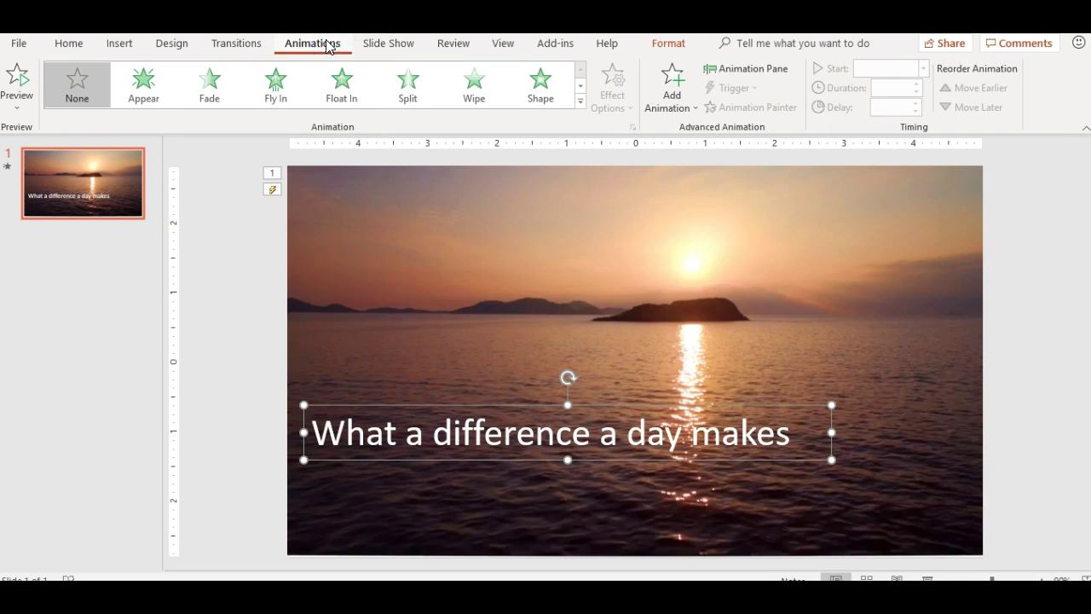
{"action": "left_click", "coordinate": [207, 89]}
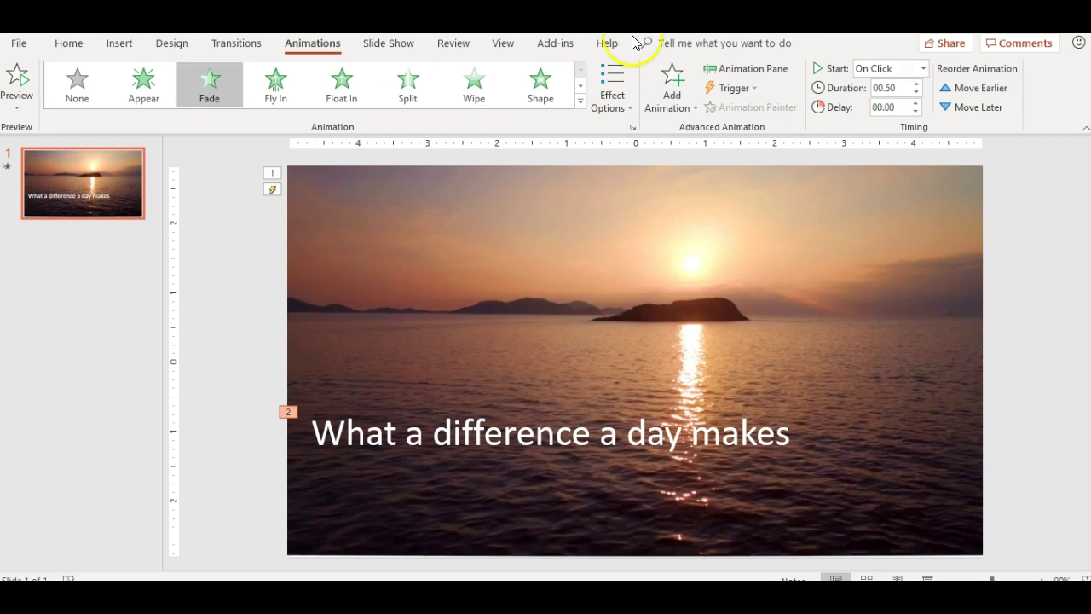
{"action": "left_click", "coordinate": [776, 72]}
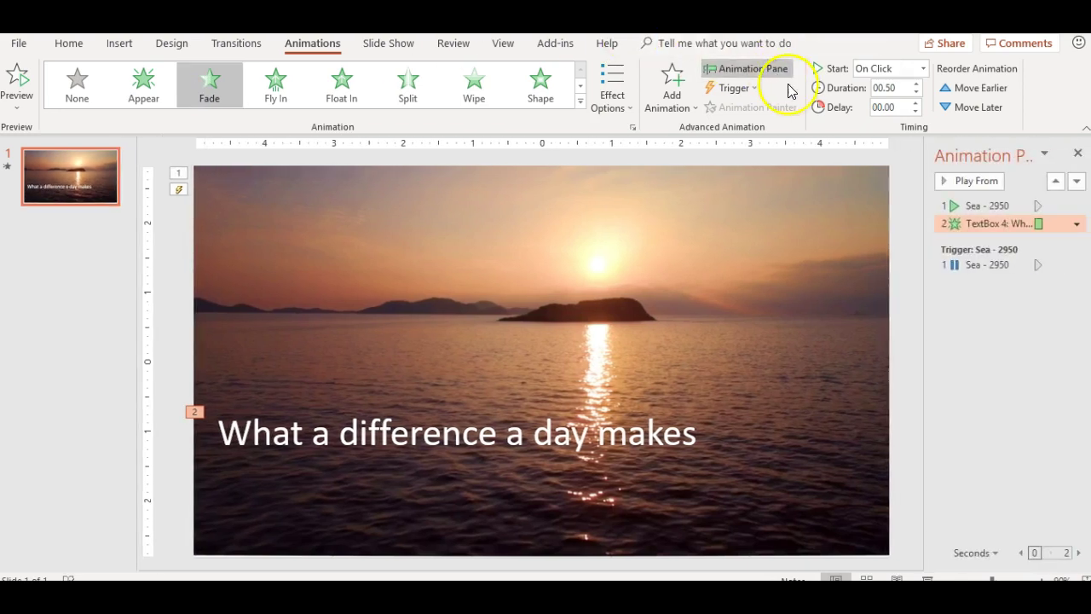
{"action": "left_click", "coordinate": [1077, 224]}
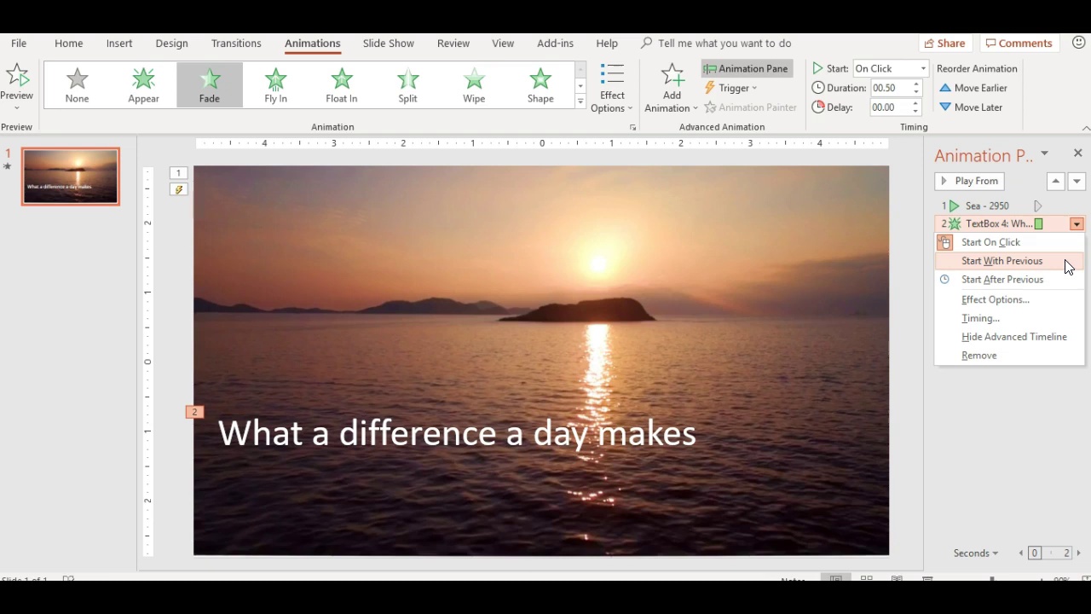
{"action": "left_click", "coordinate": [1066, 262]}
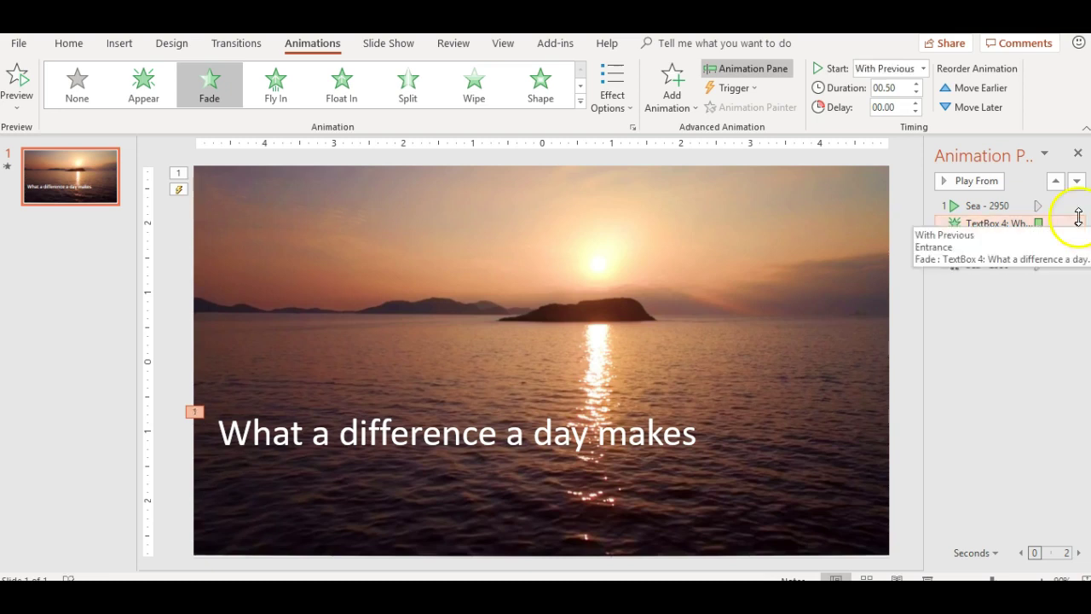
Set the Fade's After animation option to Hide After Animation
{"action": "left_click", "coordinate": [1077, 224]}
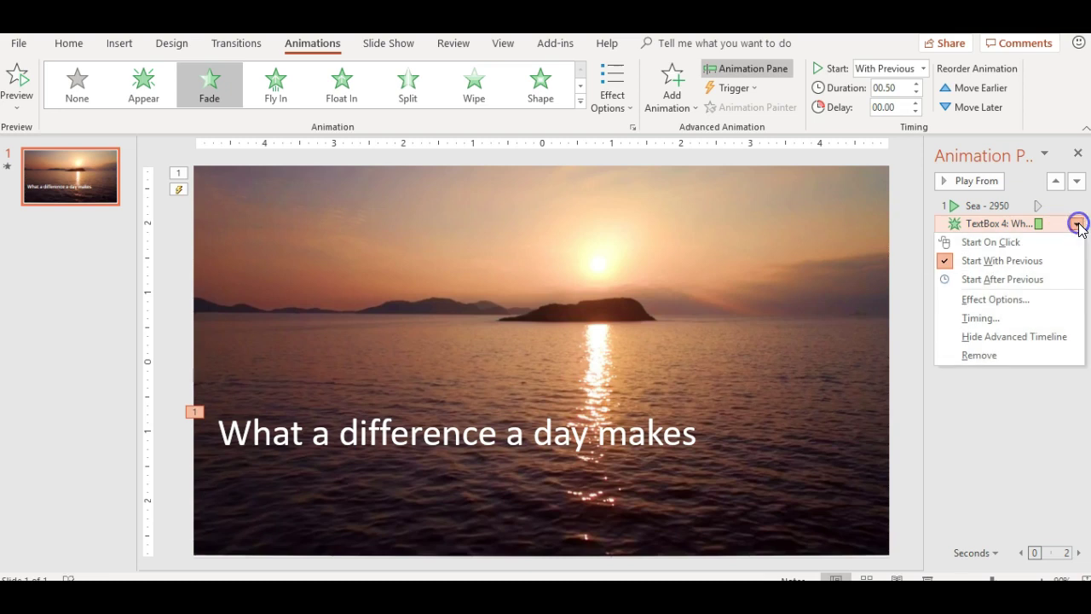
{"action": "left_click", "coordinate": [1037, 300]}
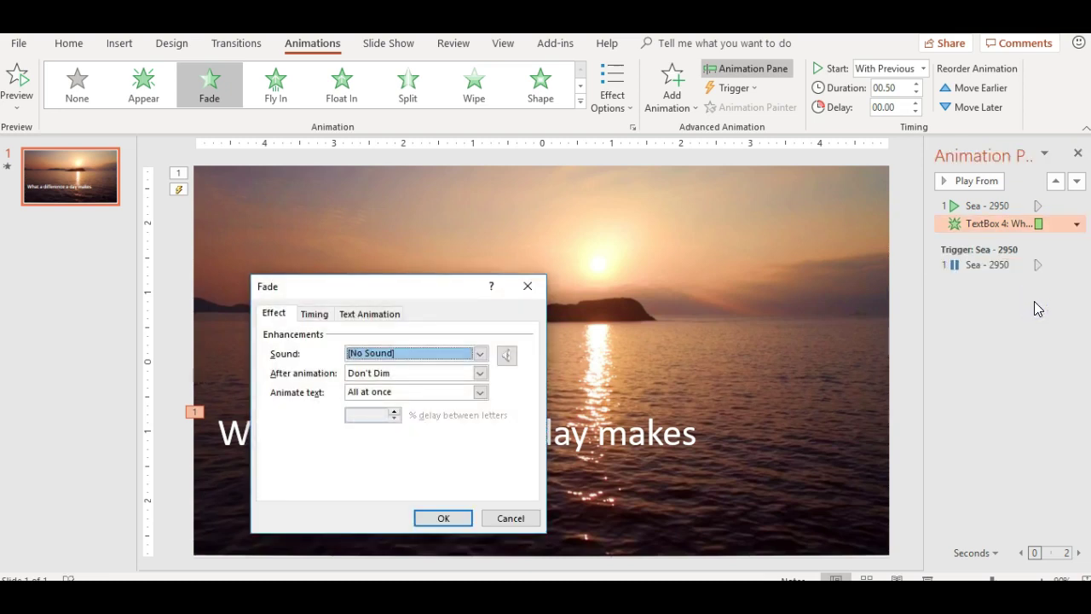
{"action": "left_click", "coordinate": [480, 372]}
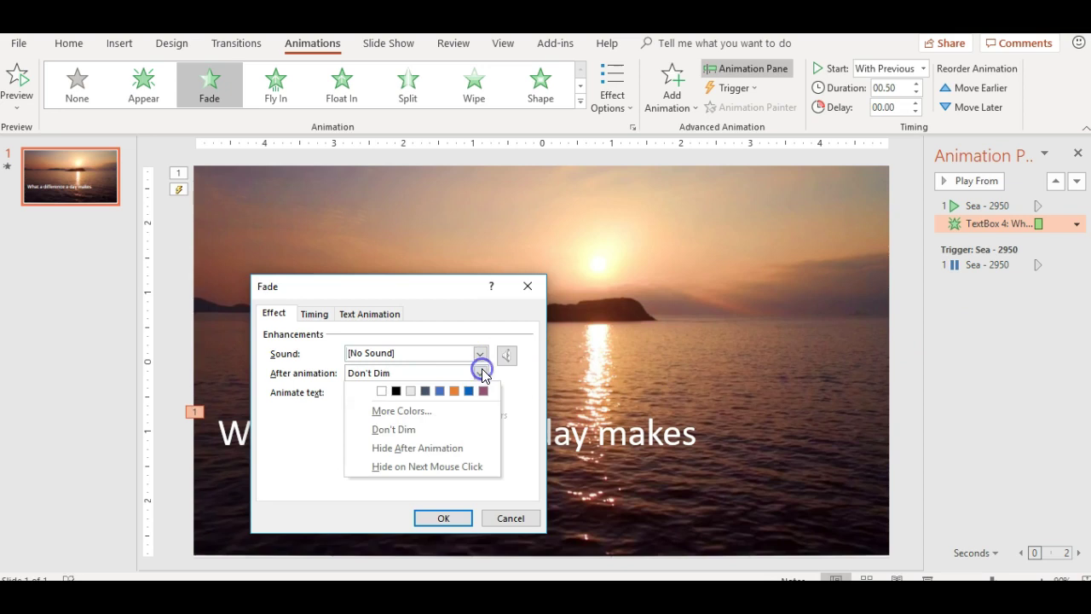
{"action": "left_click", "coordinate": [427, 449]}
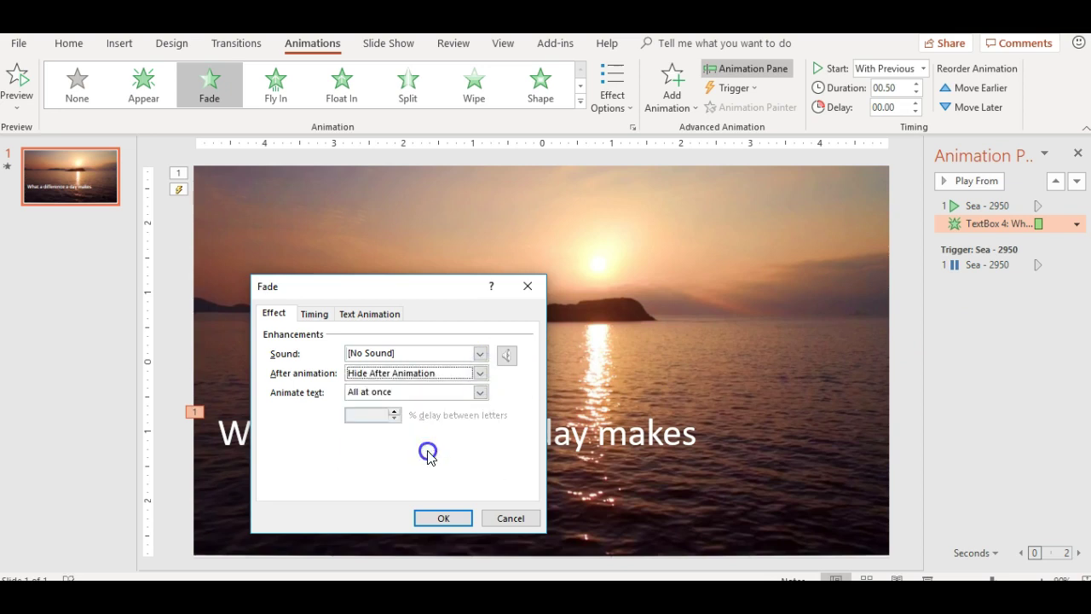
{"action": "left_click", "coordinate": [443, 519]}
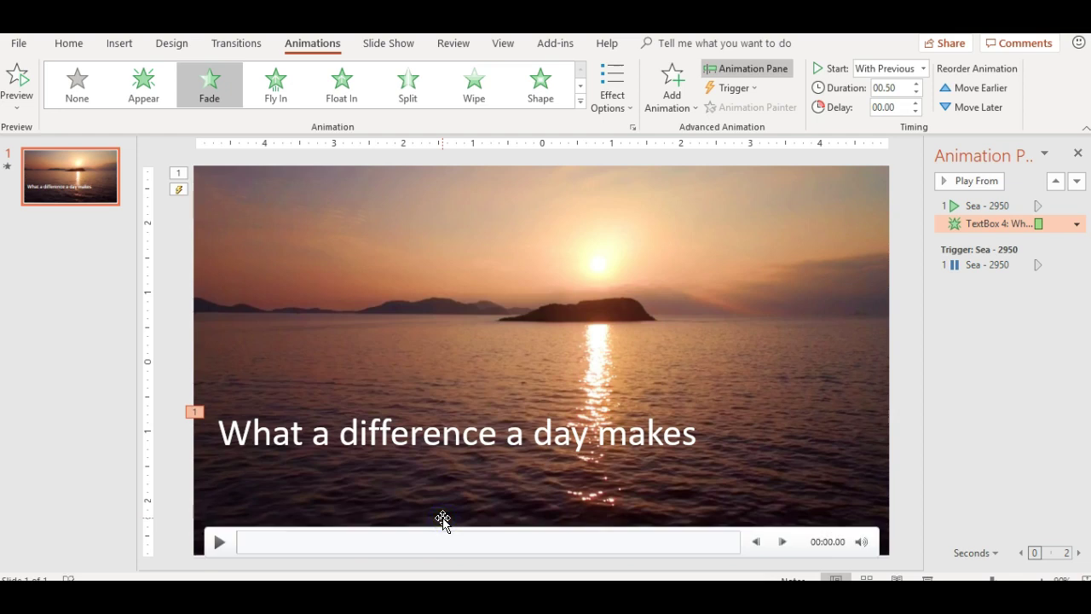
Set the caption fade's duration to 05.00 seconds and delay to 00.50
{"action": "double_click", "coordinate": [904, 86]}
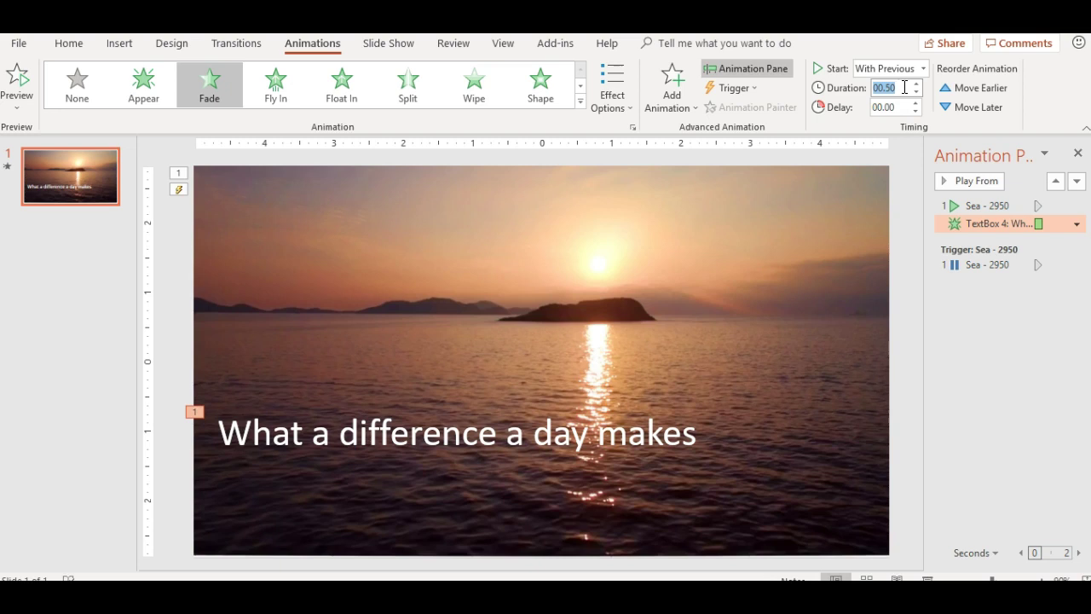
{"action": "type", "text": "05.00"}
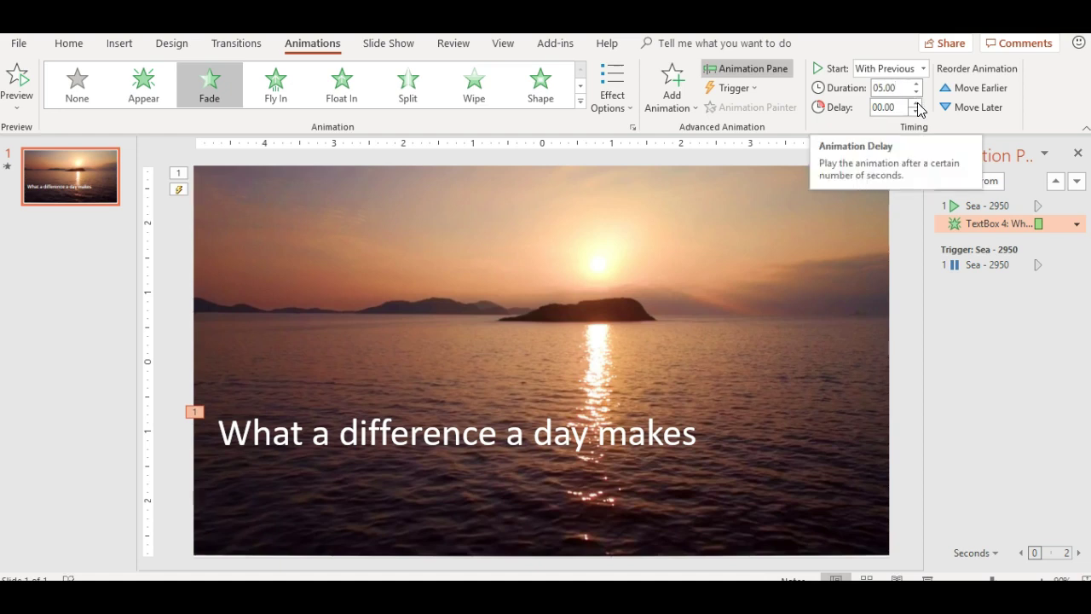
{"action": "left_click", "coordinate": [916, 102]}
{"action": "left_click", "coordinate": [917, 102]}
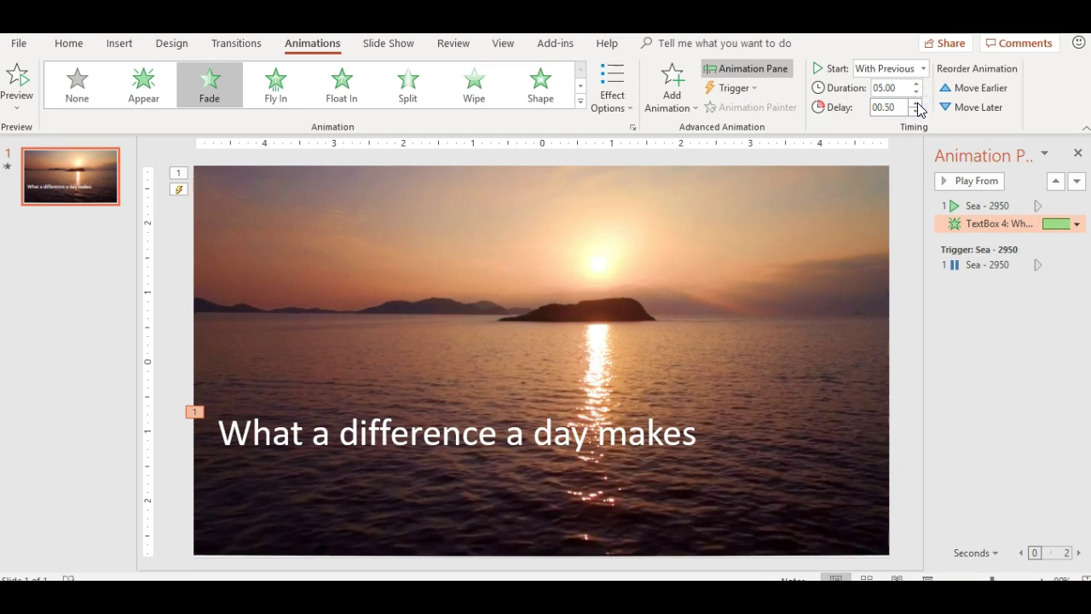
Preview all the slide's animations with Play All, then stop the preview
{"action": "left_click", "coordinate": [980, 301]}
{"action": "left_click", "coordinate": [981, 179]}
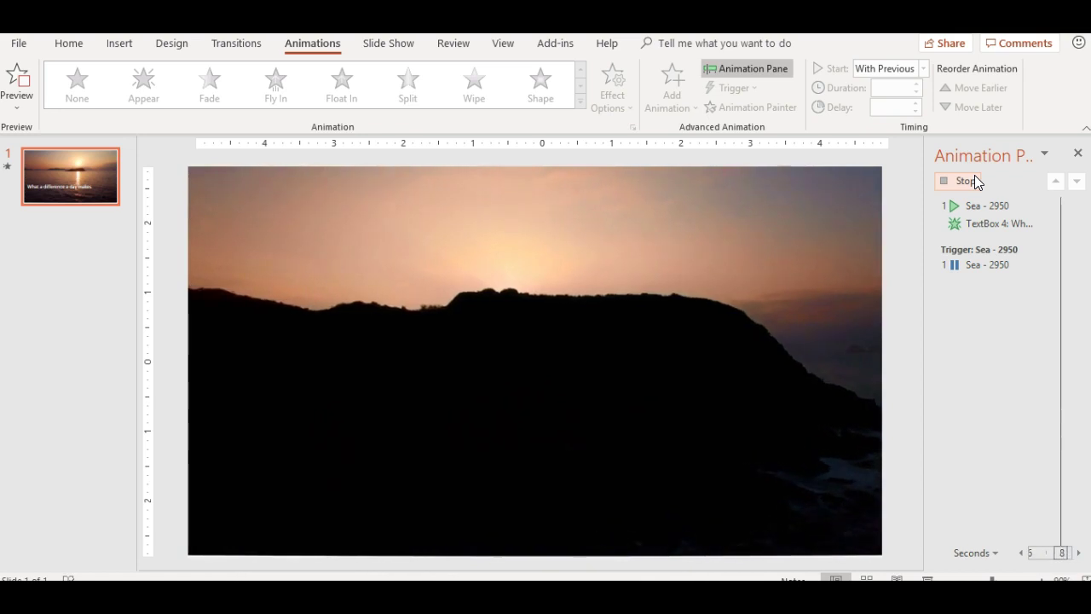
{"action": "left_click", "coordinate": [974, 181]}
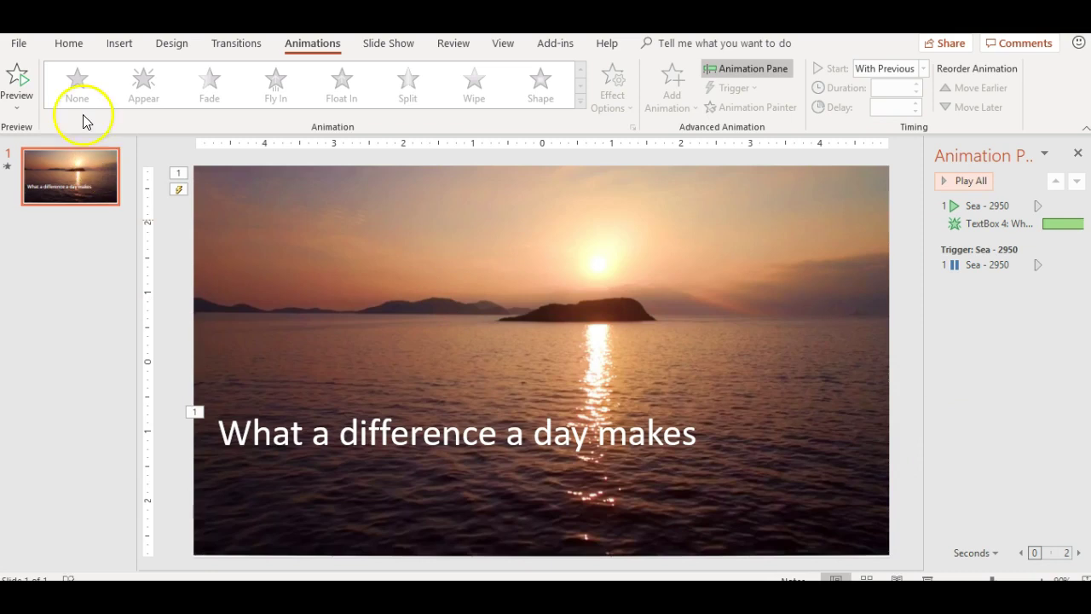
Draw a second text box and type 'Over 400 hot meals served to the homeless'
{"action": "left_click", "coordinate": [118, 45]}
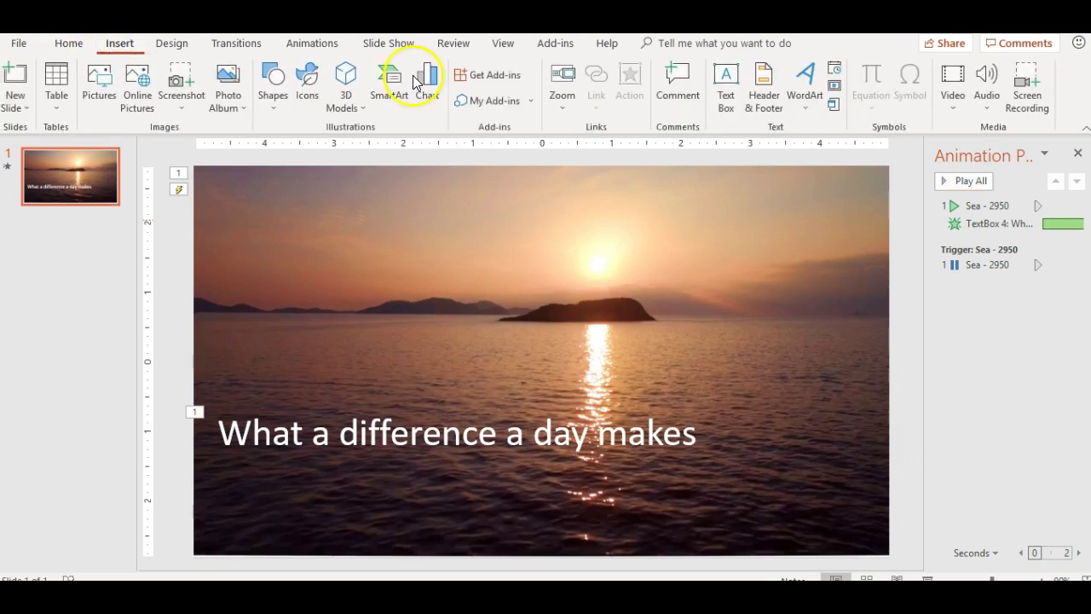
{"action": "left_click", "coordinate": [725, 92]}
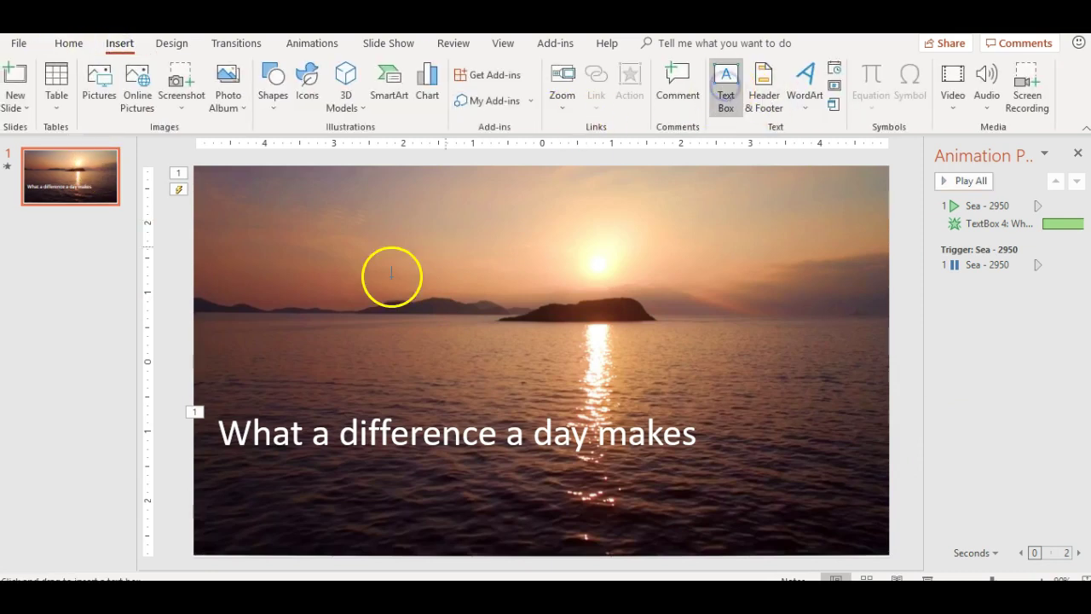
{"action": "left_click_drag", "start_coordinate": [415, 339], "coordinate": [728, 379]}
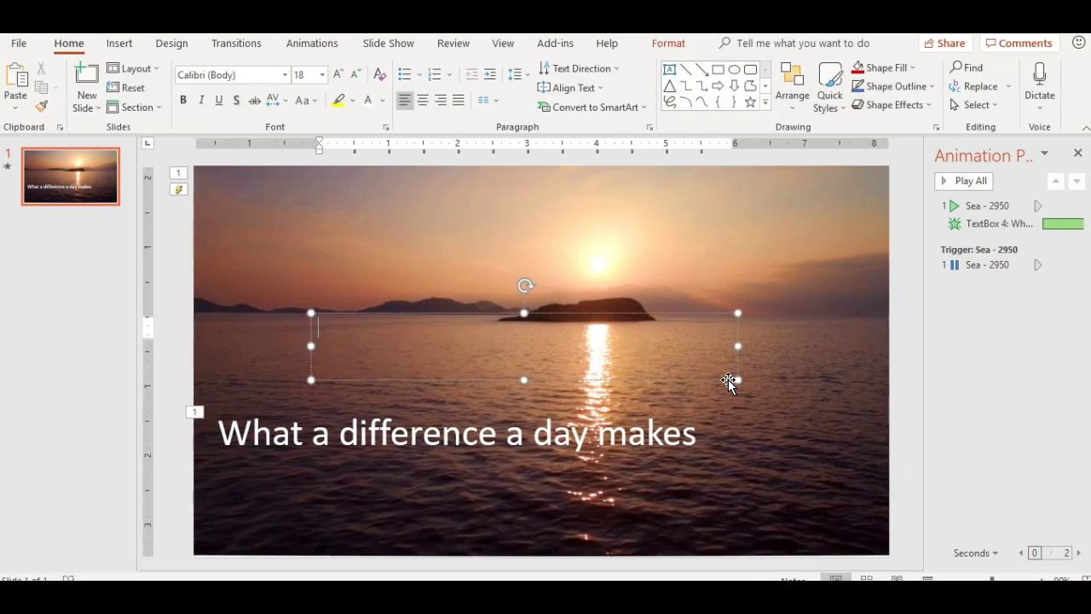
{"action": "type", "text": "Over 400 hot"}
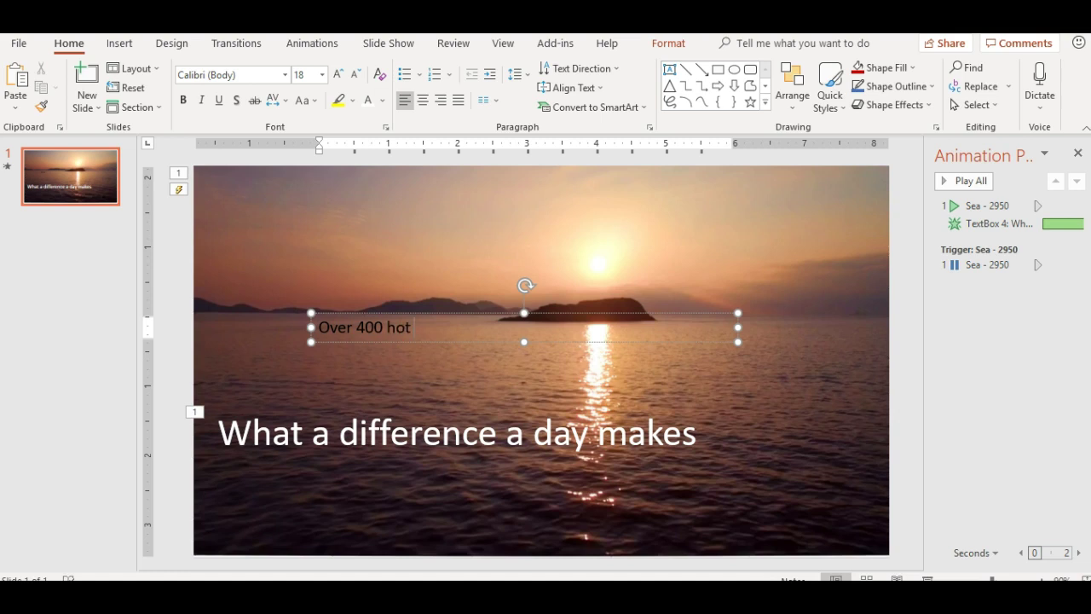
{"action": "type", "text": "served to the homeless"}
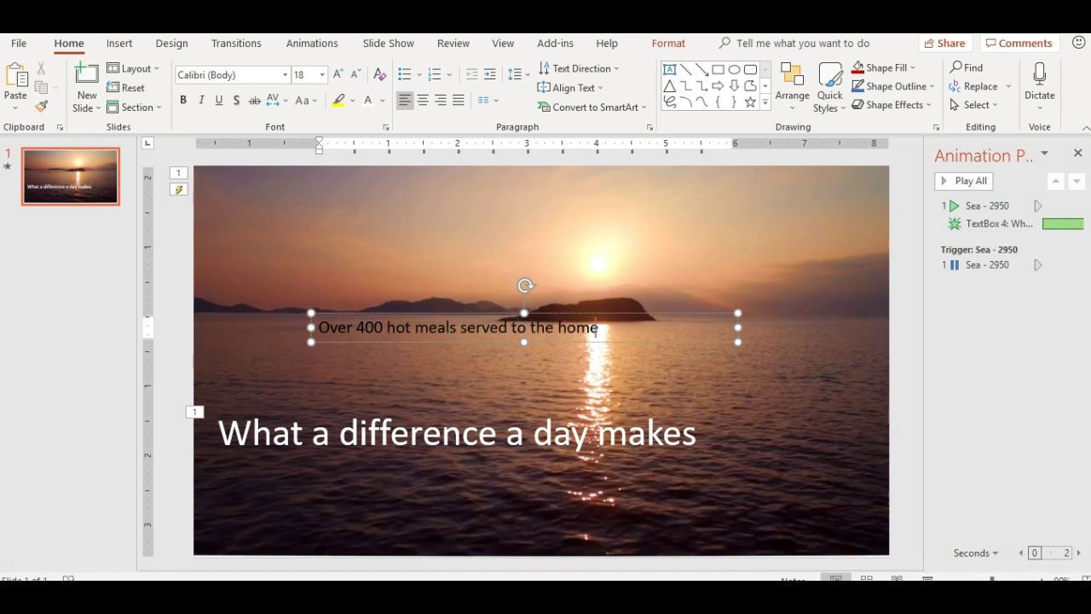
Make the caption white, 40 pt, right-aligned, and move it to the bottom right
{"action": "left_click", "coordinate": [501, 313]}
{"action": "left_click", "coordinate": [368, 100]}
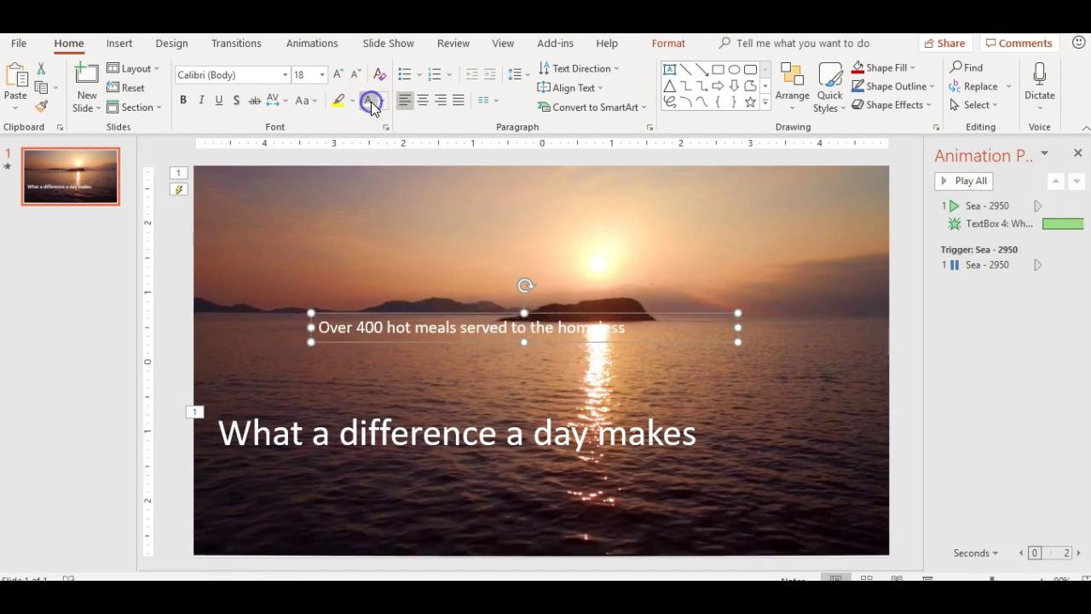
{"action": "left_click", "coordinate": [323, 75]}
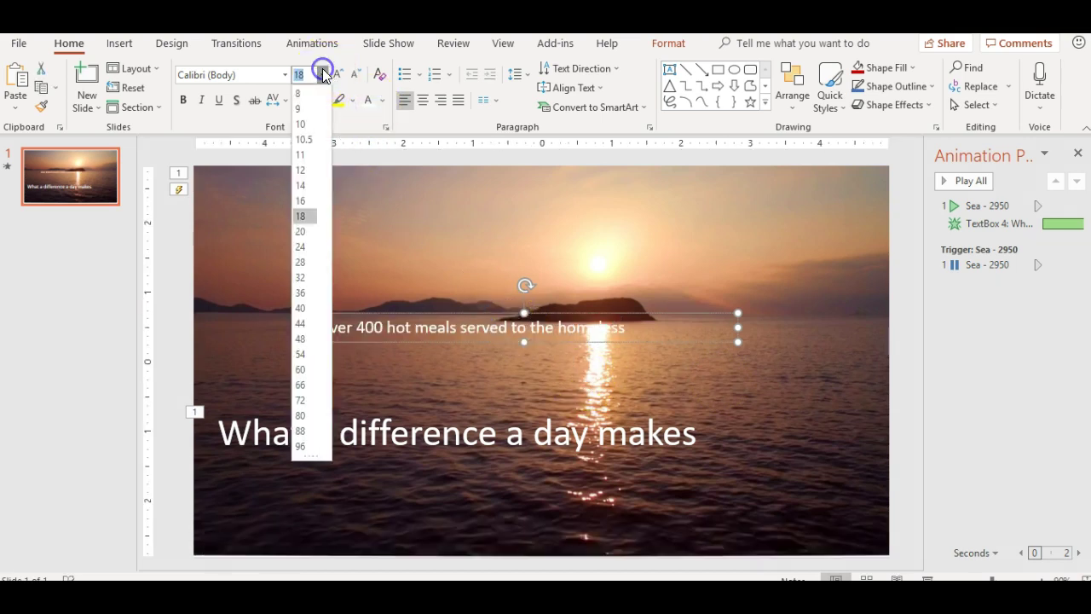
{"action": "left_click", "coordinate": [302, 308]}
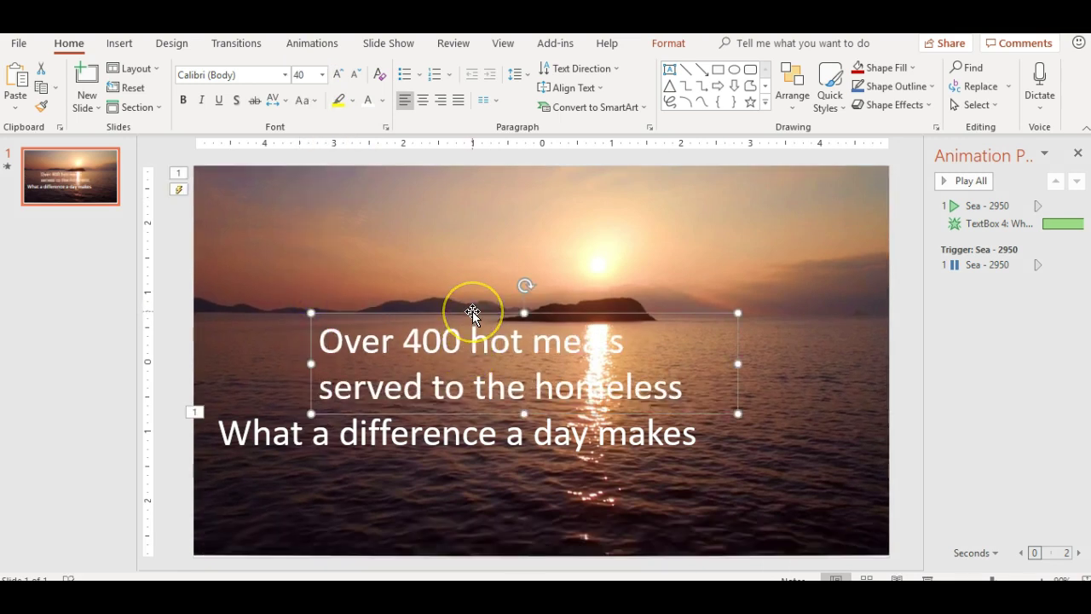
{"action": "left_click_drag", "start_coordinate": [474, 314], "coordinate": [504, 397]}
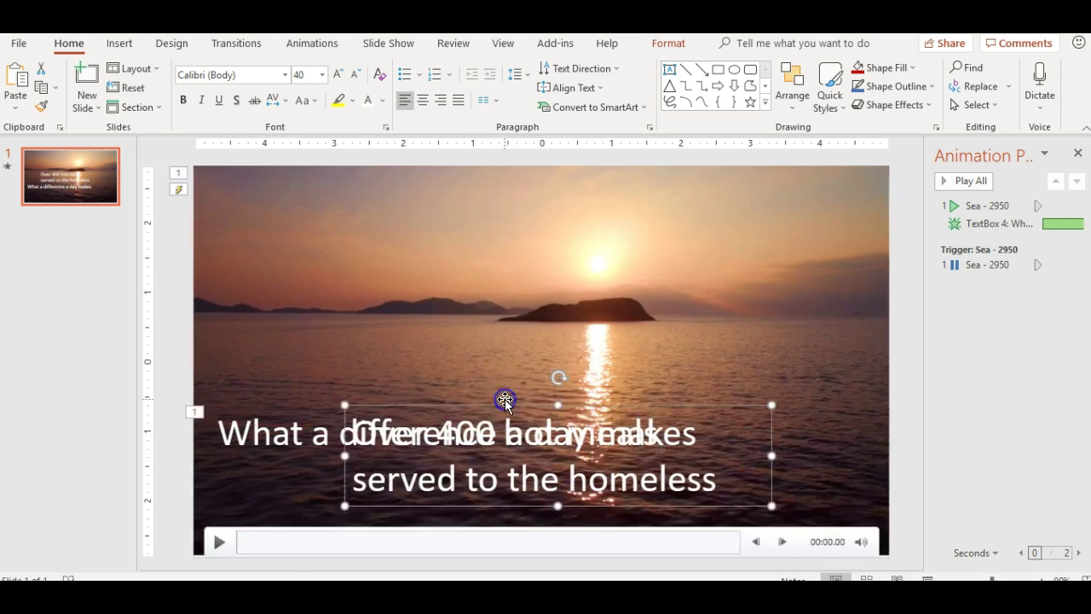
{"action": "left_click", "coordinate": [441, 101]}
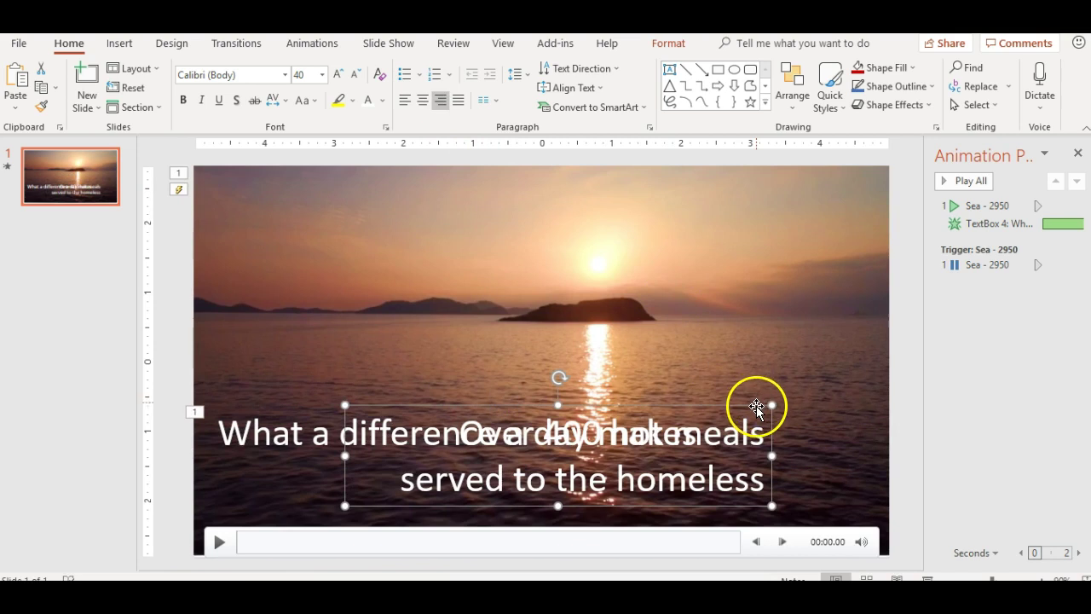
{"action": "left_click_drag", "start_coordinate": [757, 404], "coordinate": [836, 406]}
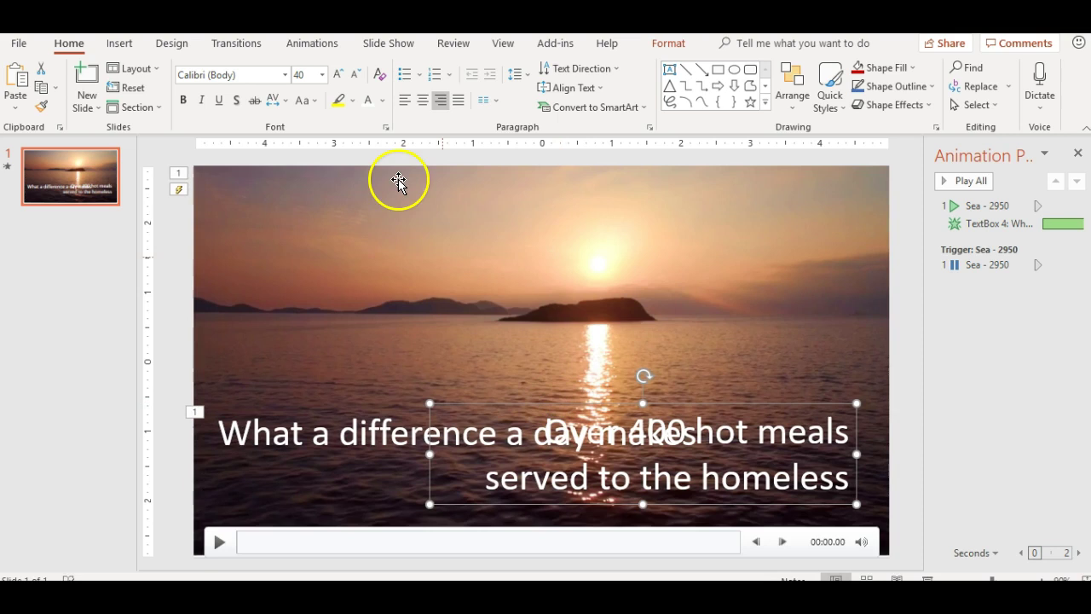
Give the 'Over 400 hot meals' caption a Fade entrance that starts After Previous and lasts 05.00 seconds
{"action": "left_click", "coordinate": [294, 44]}
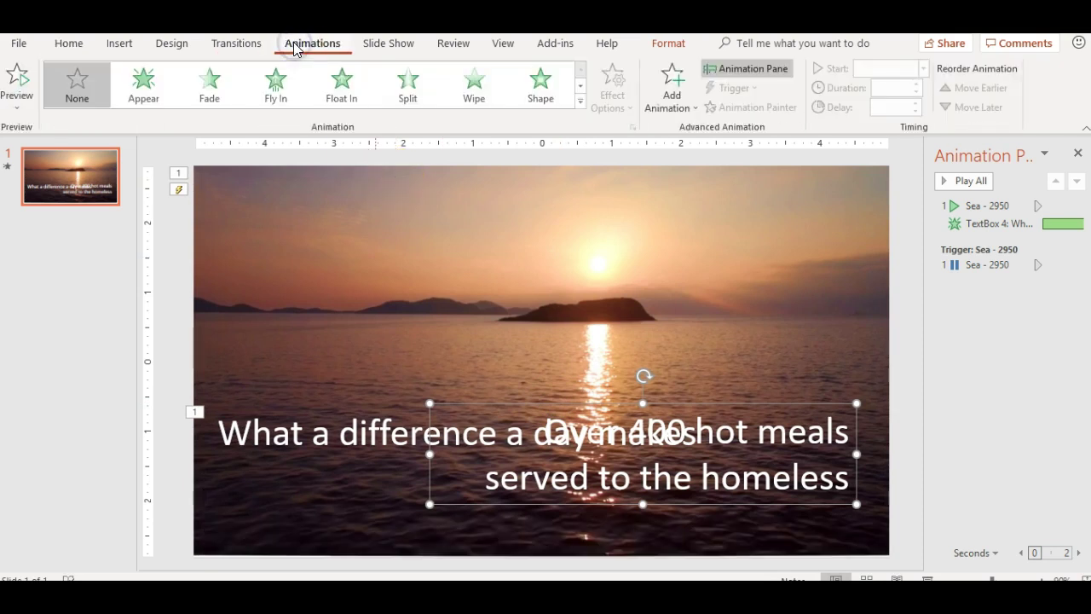
{"action": "left_click", "coordinate": [211, 90]}
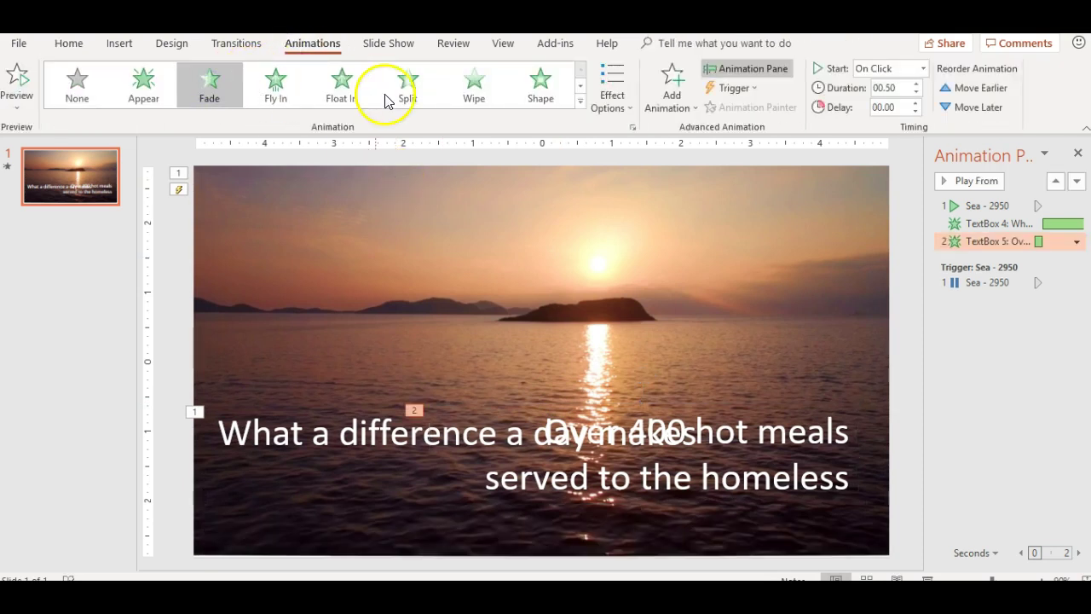
{"action": "left_click", "coordinate": [923, 68]}
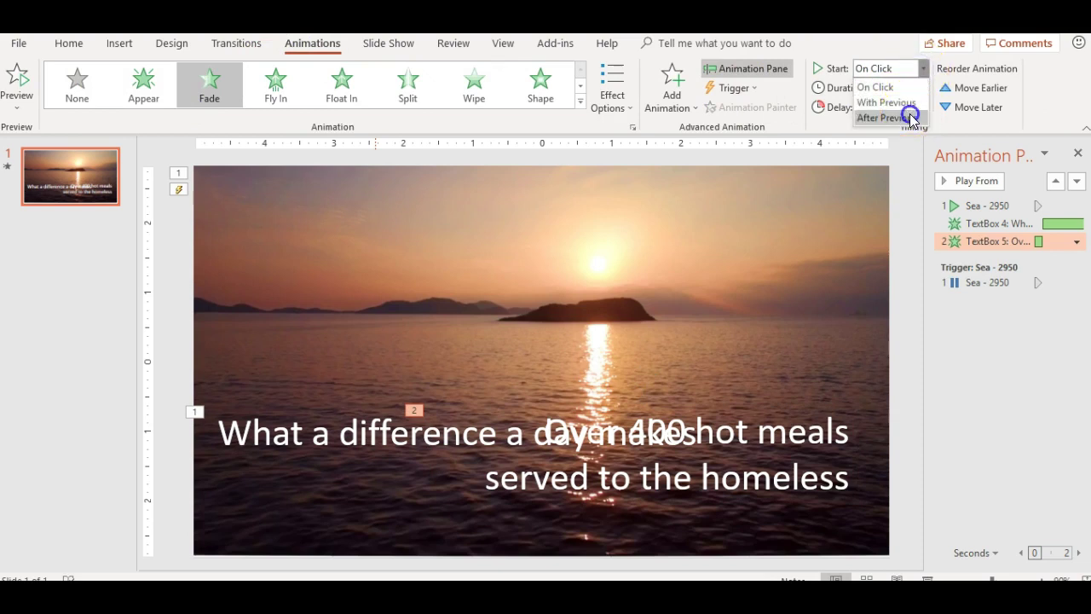
{"action": "left_click", "coordinate": [909, 117]}
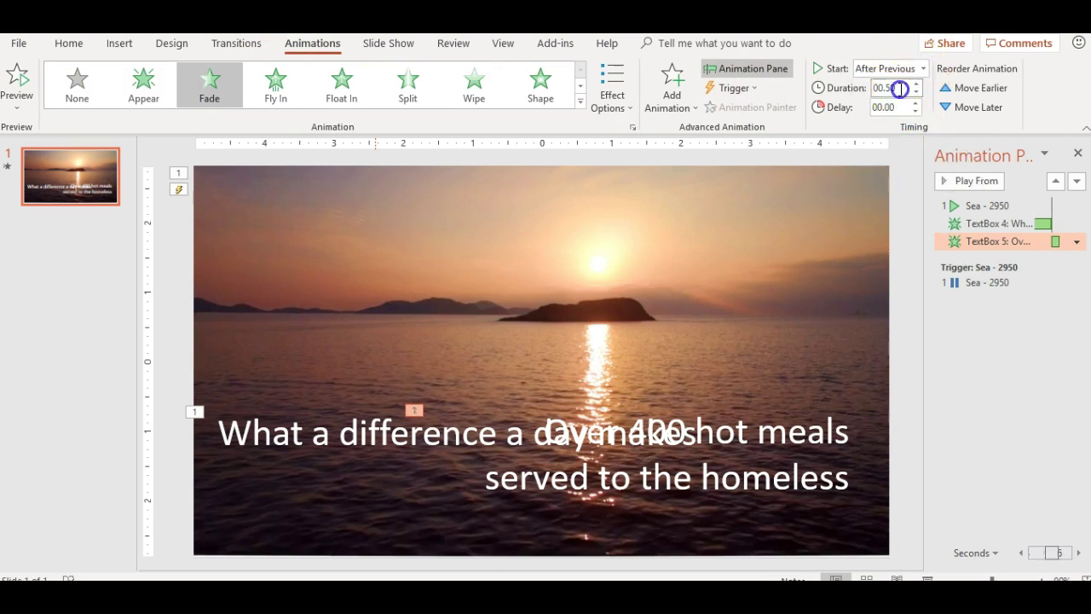
{"action": "double_click", "coordinate": [903, 89]}
{"action": "type", "text": "05.00"}
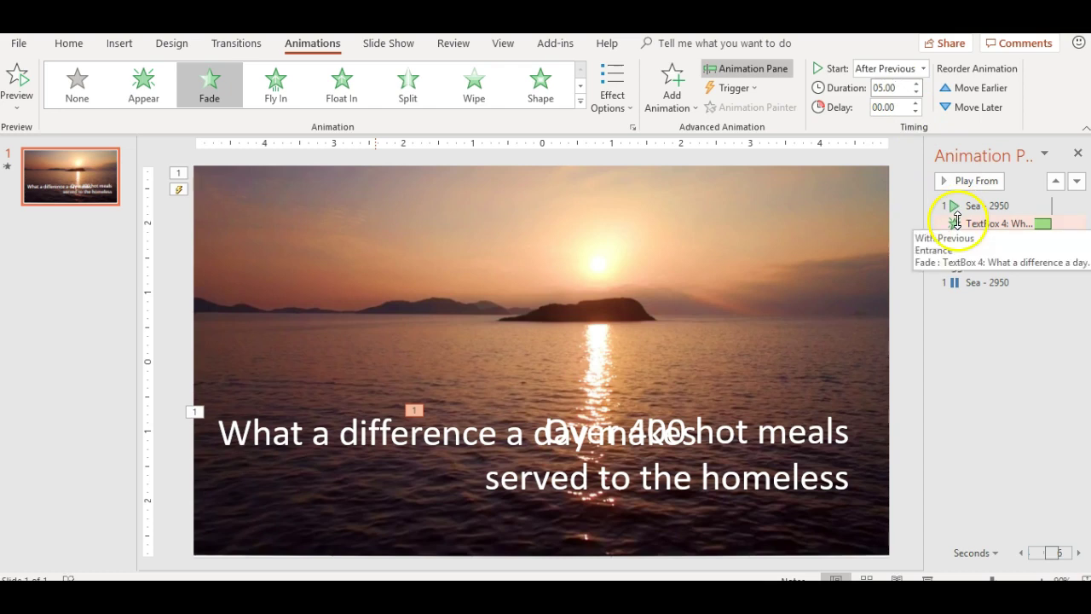
{"action": "left_click", "coordinate": [905, 389]}
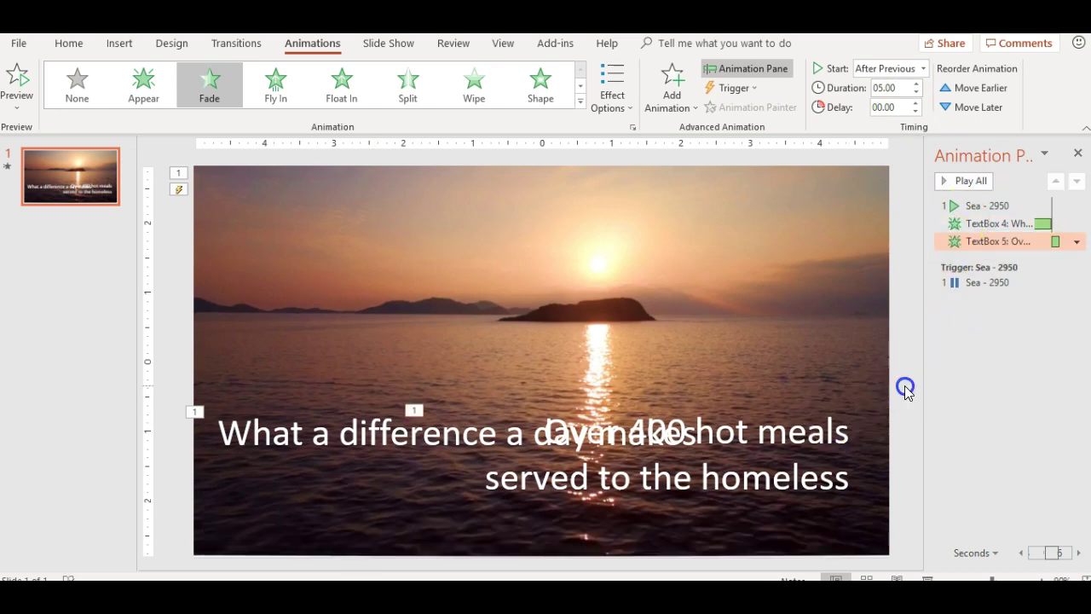
{"action": "left_click", "coordinate": [483, 244]}
Draw a text box above the island and type '64 Volunteer hours logged'
{"action": "left_click", "coordinate": [121, 44]}
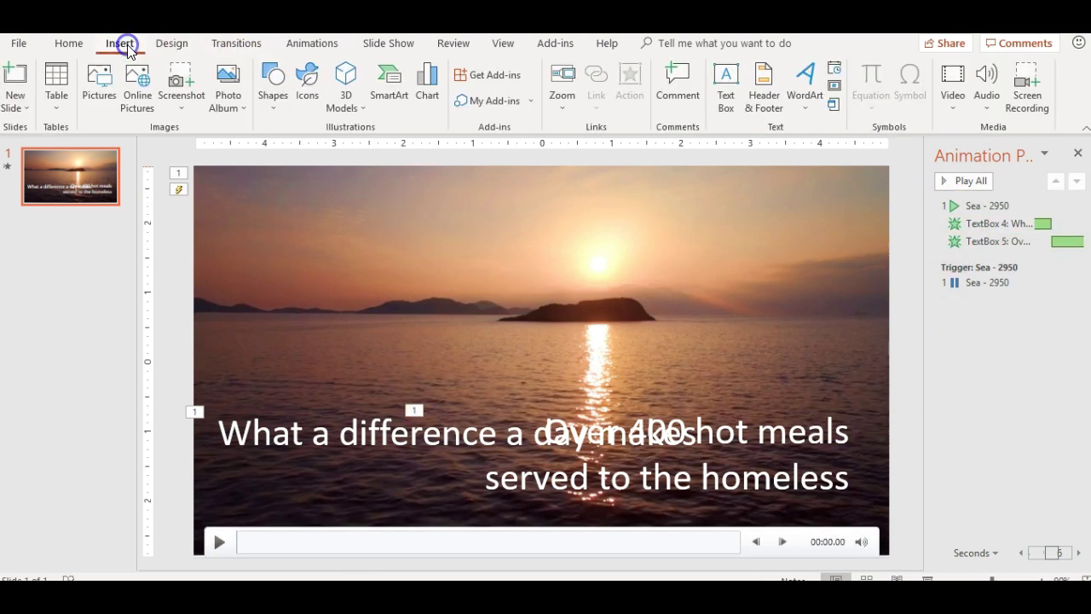
{"action": "left_click", "coordinate": [724, 77]}
{"action": "left_click_drag", "start_coordinate": [404, 270], "coordinate": [672, 309]}
{"action": "type", "text": "64 Volunteer hours logged"}
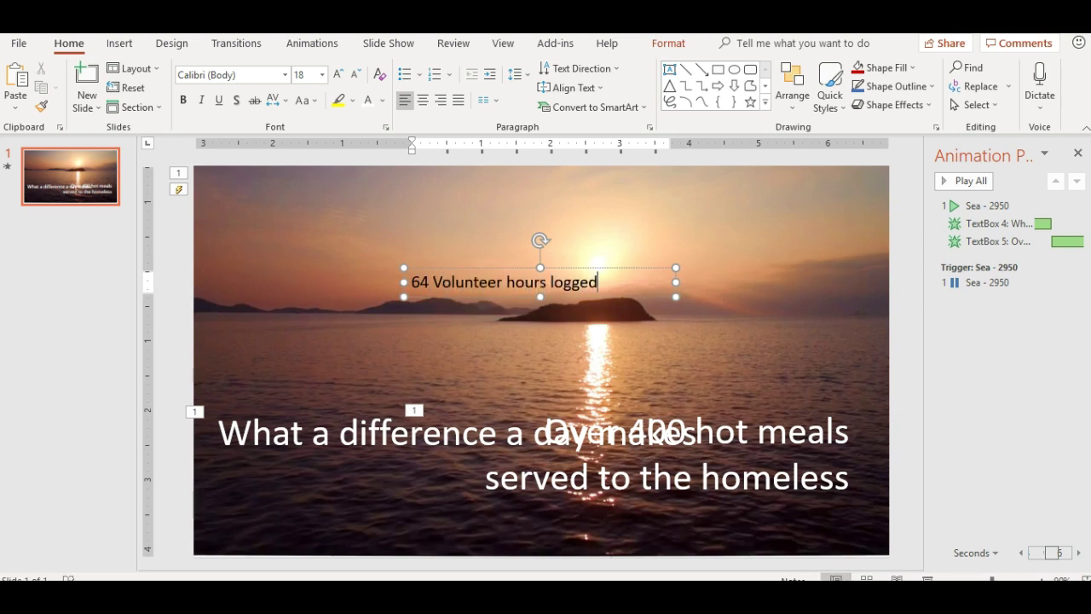
Make the new caption text white at 40 pt
{"action": "left_click", "coordinate": [617, 269]}
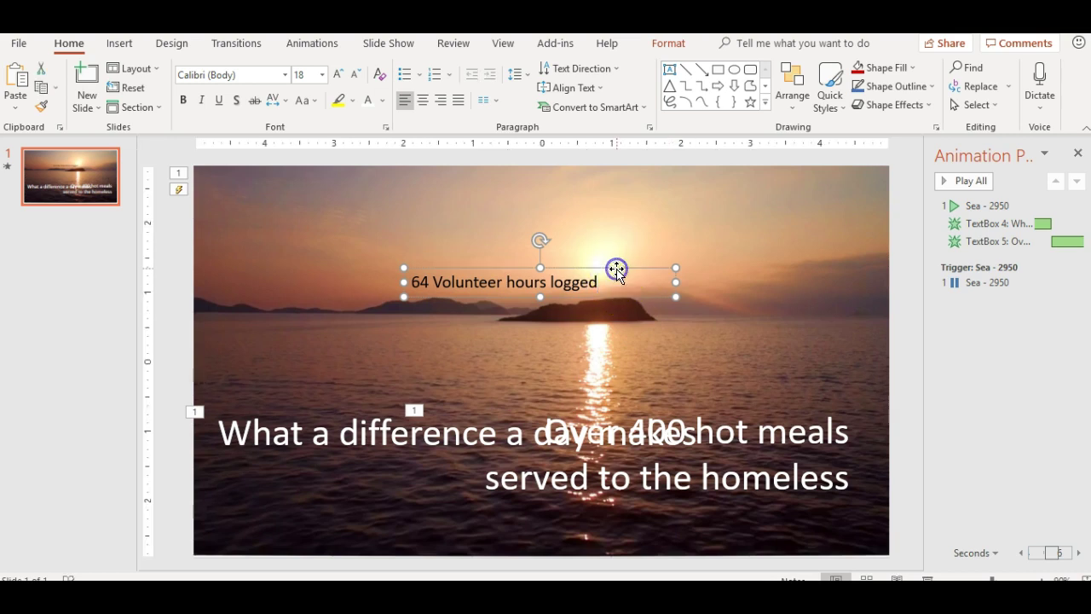
{"action": "left_click", "coordinate": [369, 103]}
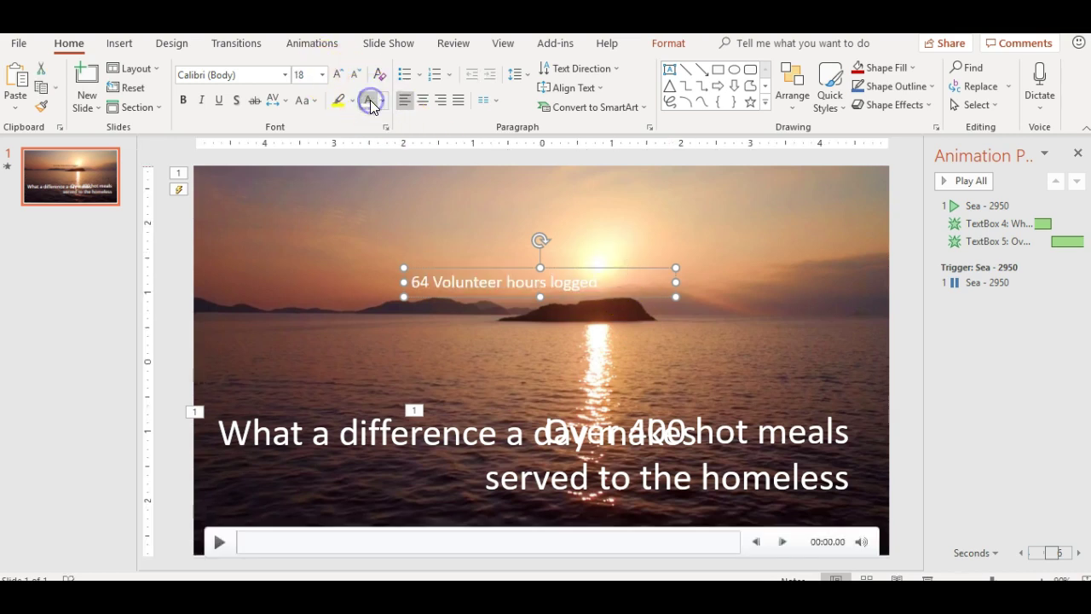
{"action": "left_click", "coordinate": [323, 74]}
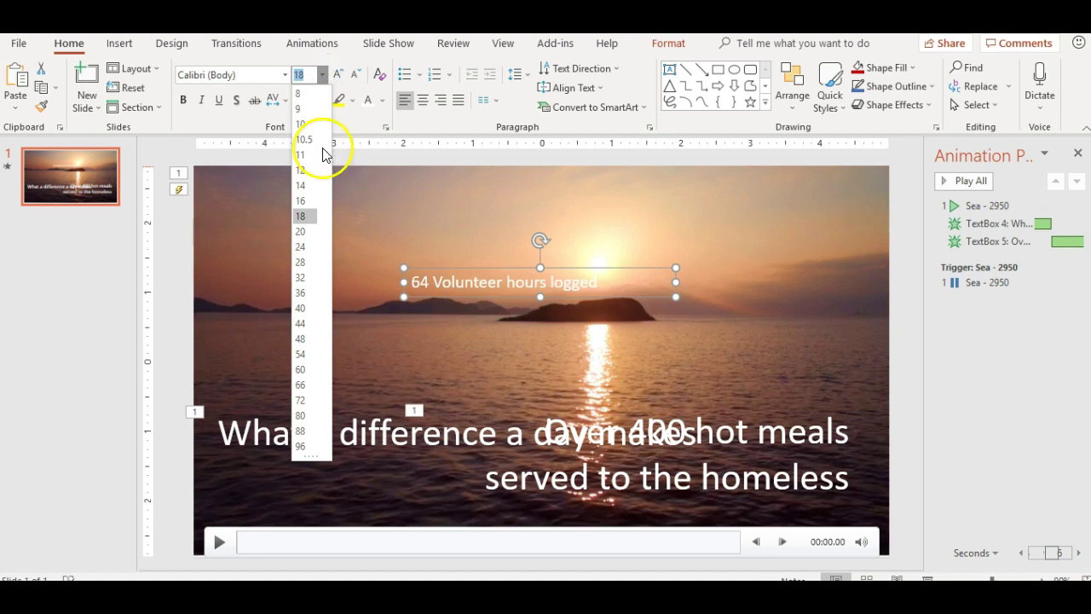
{"action": "left_click", "coordinate": [312, 302]}
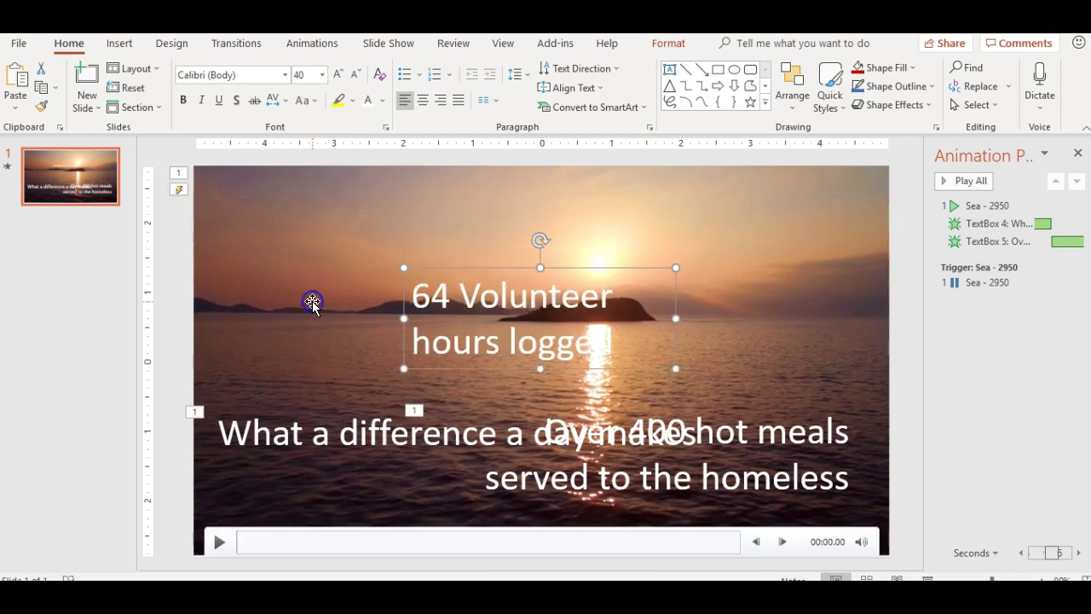
Apply a Fade entrance to the '64 Volunteer hours logged' caption
{"action": "left_click", "coordinate": [452, 271]}
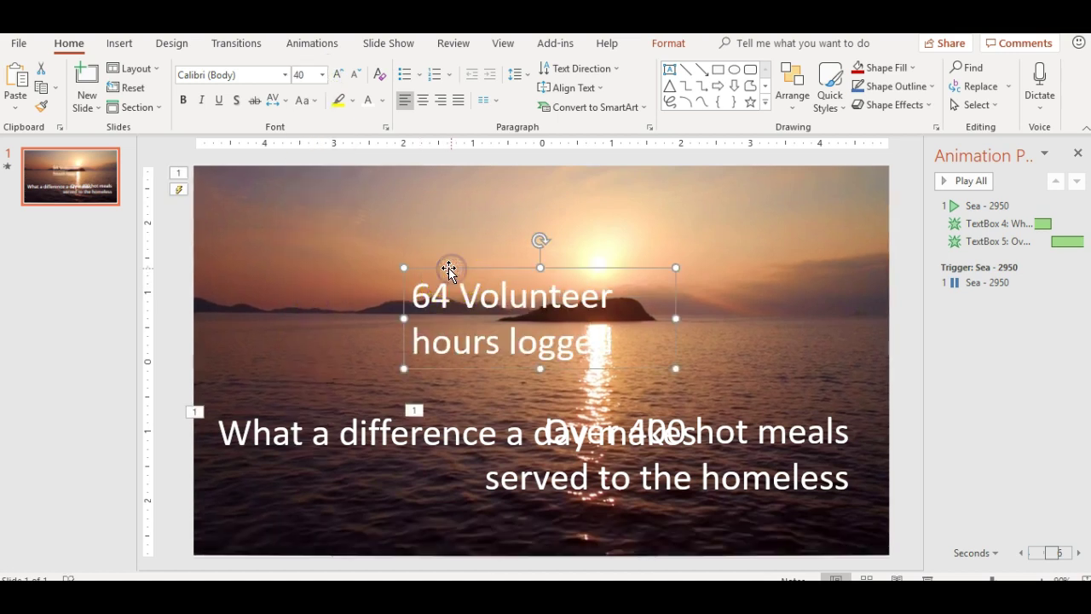
{"action": "left_click", "coordinate": [303, 43]}
{"action": "left_click", "coordinate": [211, 94]}
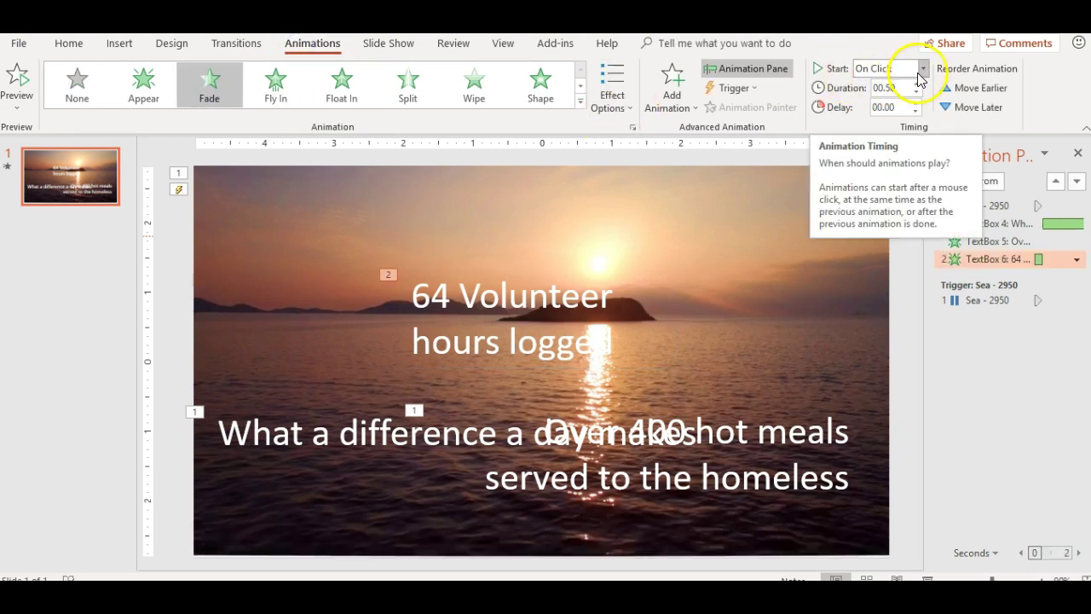
Start the caption's 5-second fade After Previous and move the caption to the lower left
{"action": "left_click", "coordinate": [921, 70]}
{"action": "left_click", "coordinate": [911, 116]}
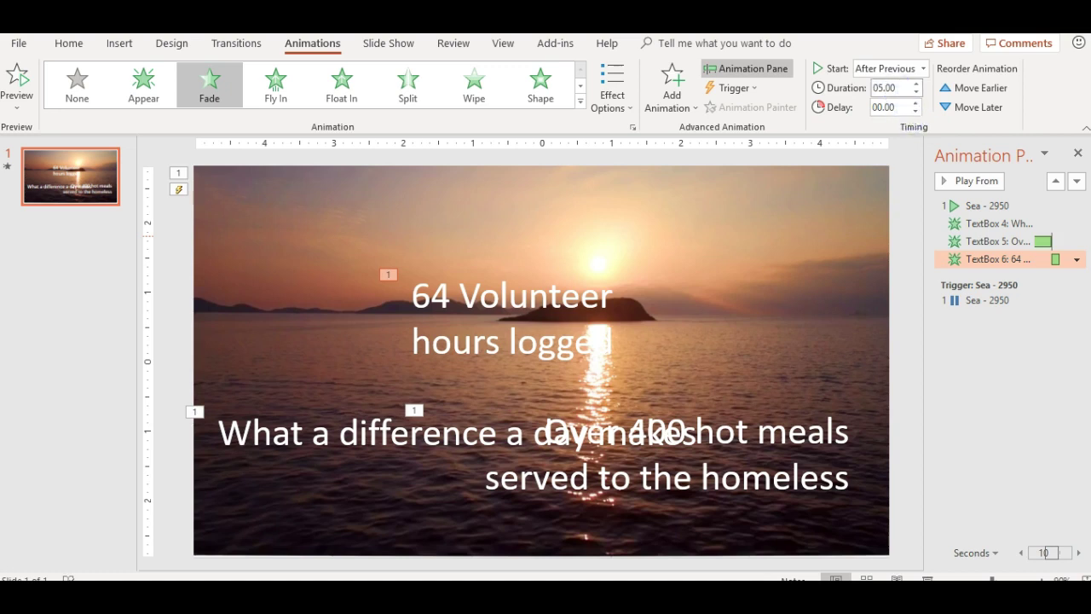
{"action": "left_click", "coordinate": [577, 296]}
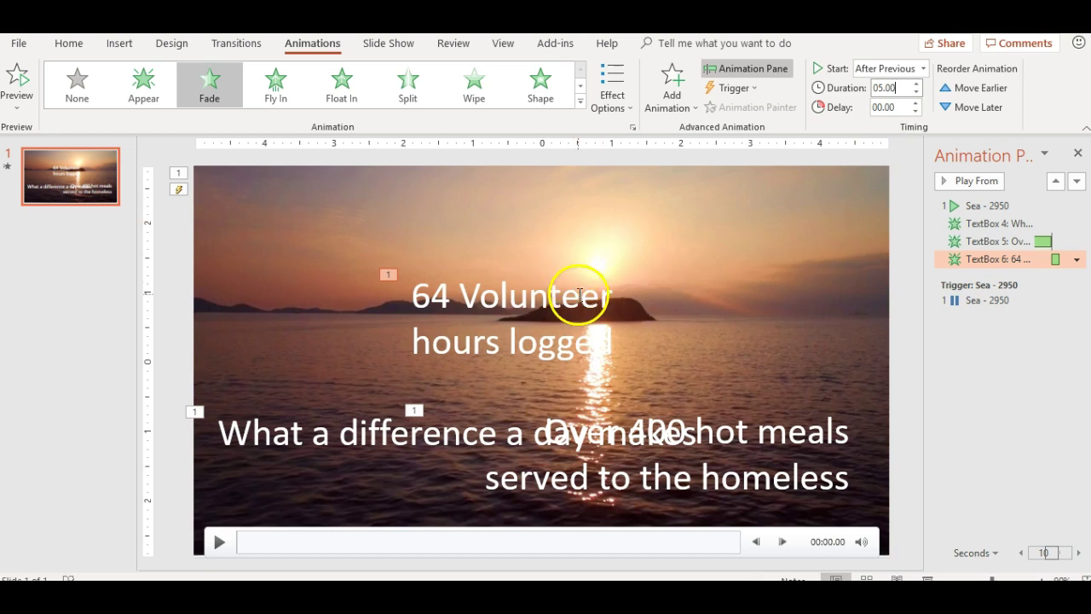
{"action": "left_click_drag", "start_coordinate": [566, 273], "coordinate": [369, 404]}
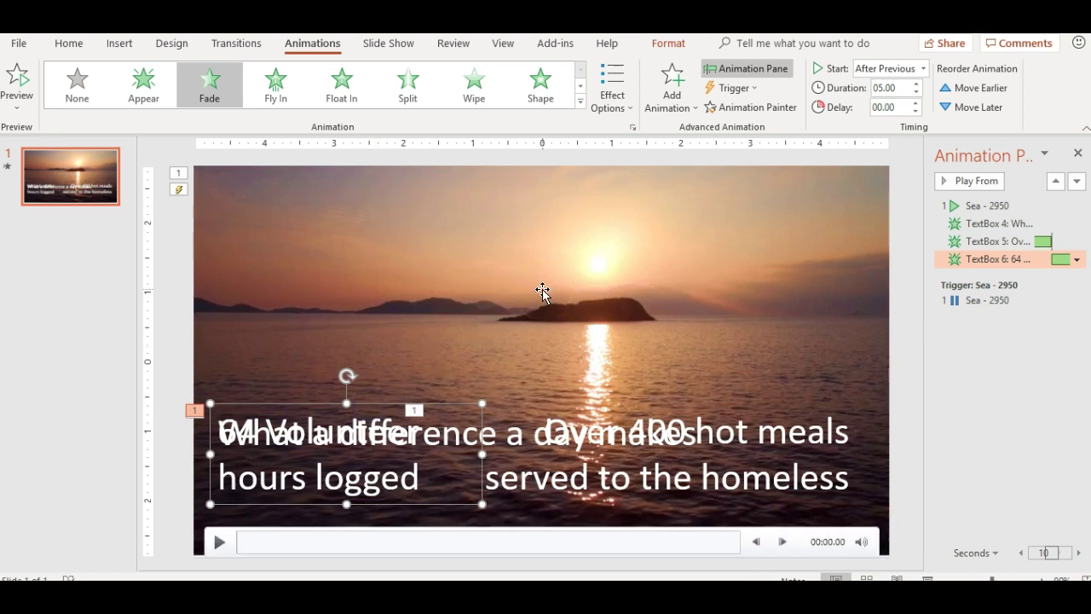
Draw a text box and type '5,050 pounds of donated food received'
{"action": "left_click", "coordinate": [467, 304]}
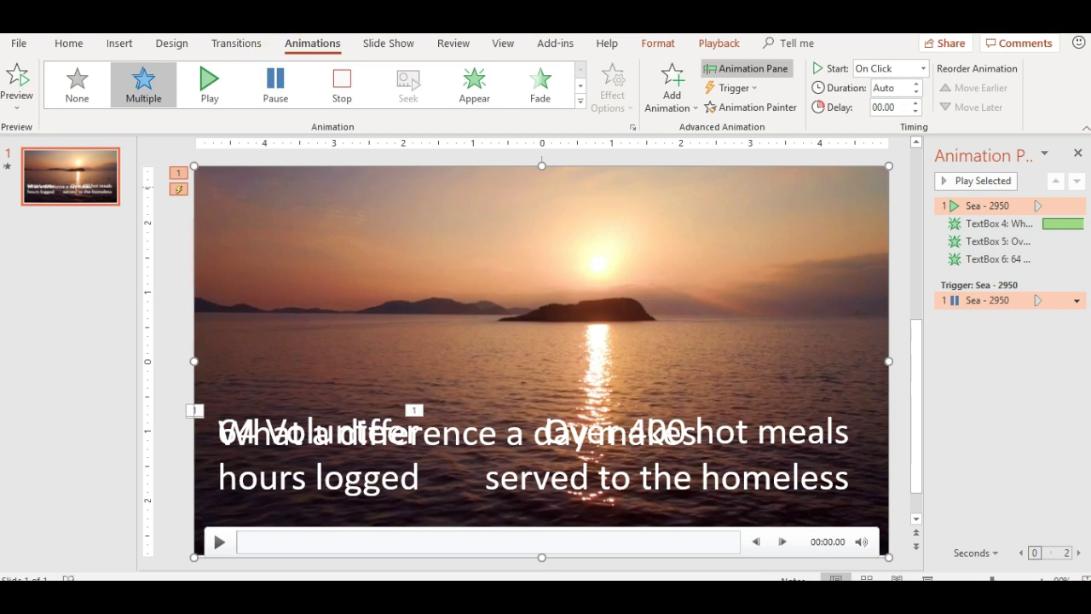
{"action": "left_click", "coordinate": [121, 45]}
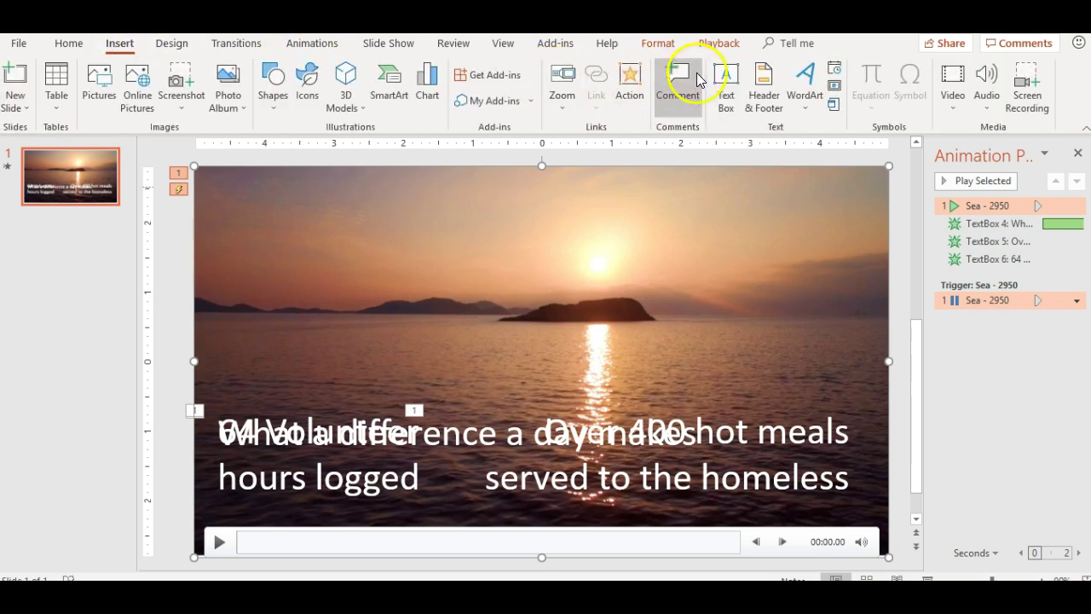
{"action": "left_click", "coordinate": [723, 80]}
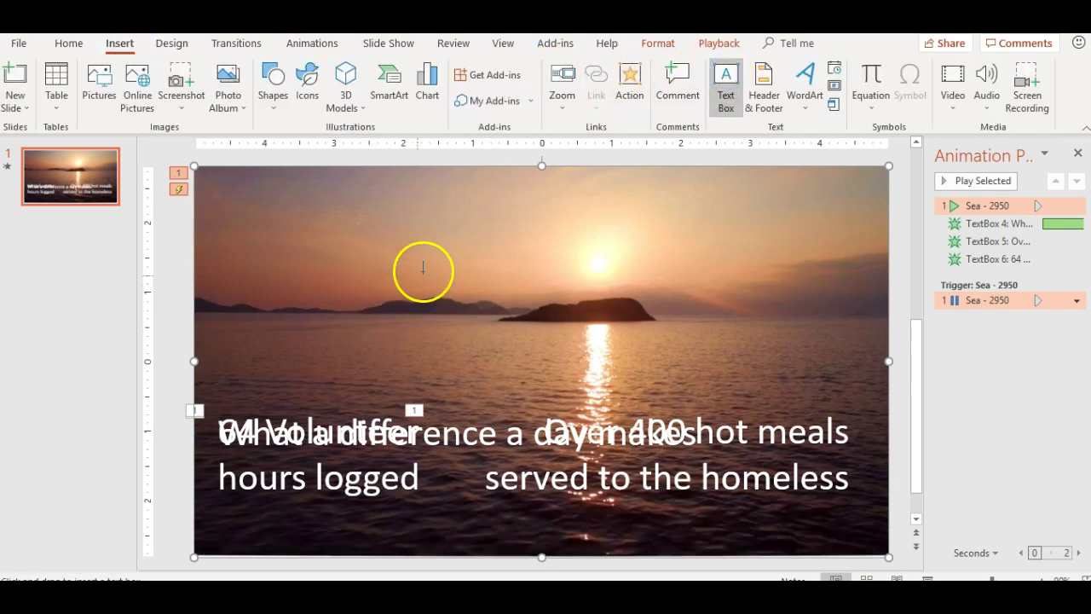
{"action": "left_click_drag", "start_coordinate": [418, 273], "coordinate": [746, 339]}
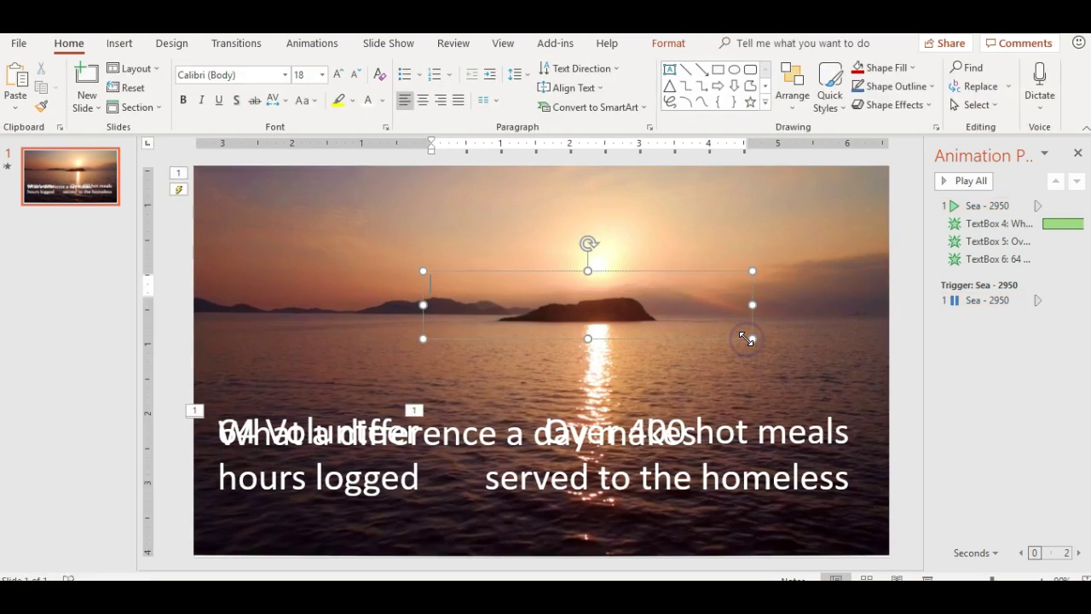
{"action": "type", "text": "5"}
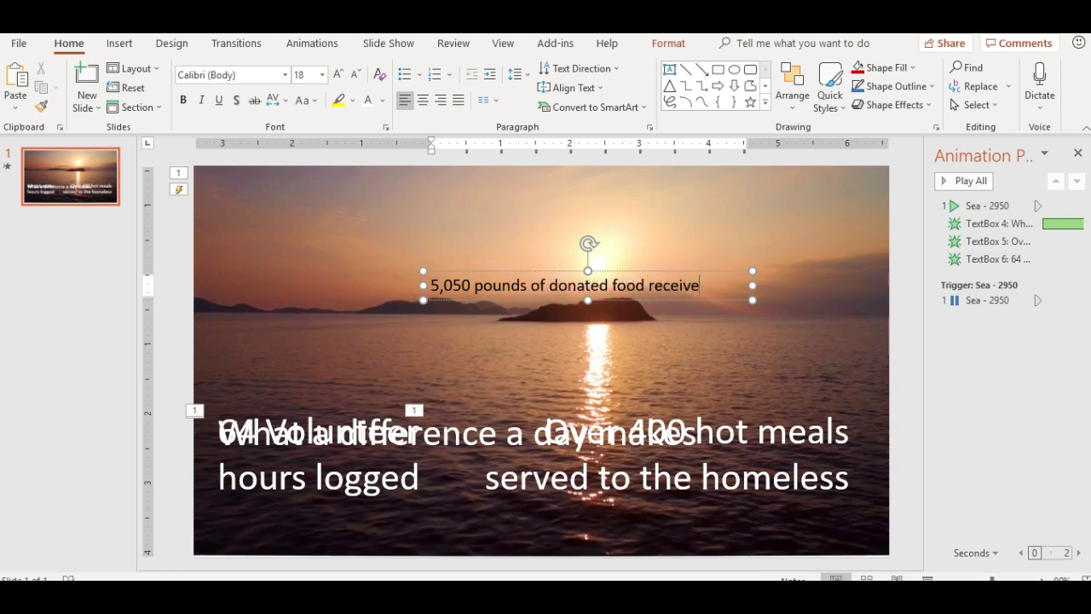
Make the caption 40 pt white, widen it, and drag it onto the bottom captions
{"action": "left_click", "coordinate": [568, 271]}
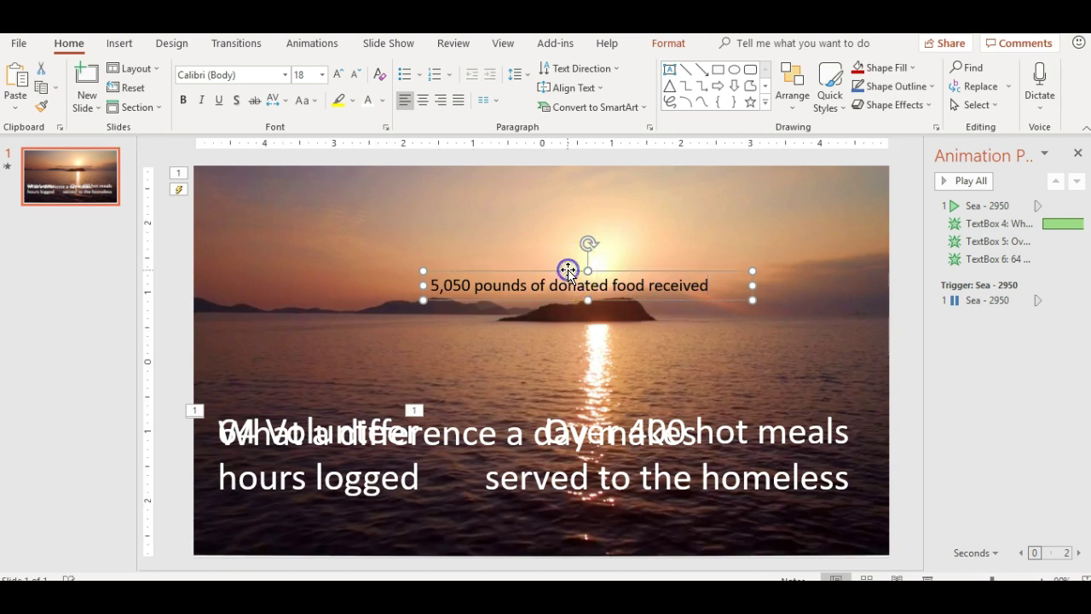
{"action": "left_click", "coordinate": [323, 75]}
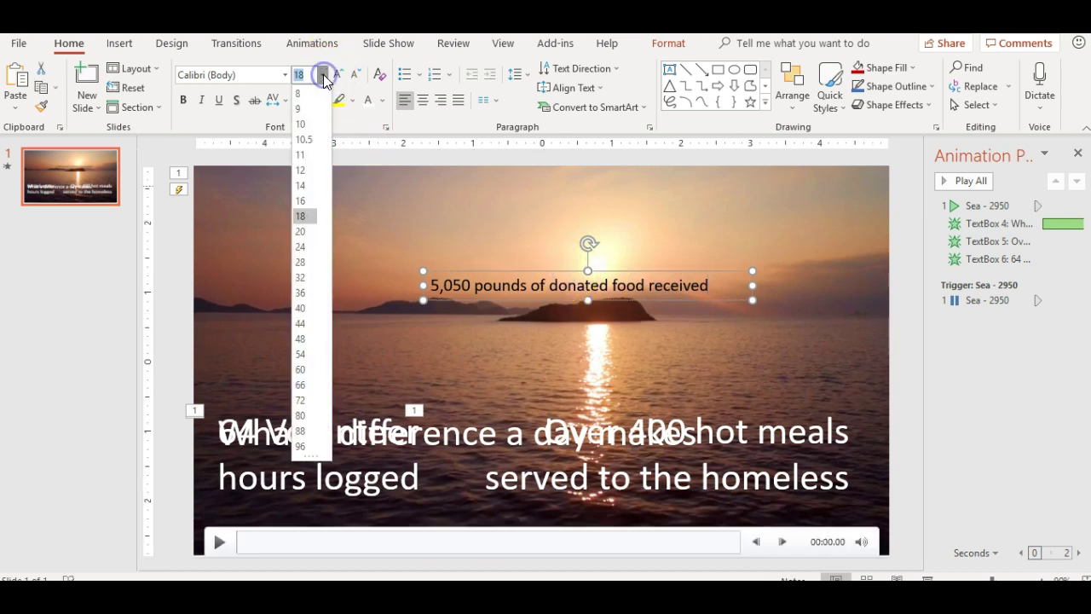
{"action": "left_click", "coordinate": [309, 308]}
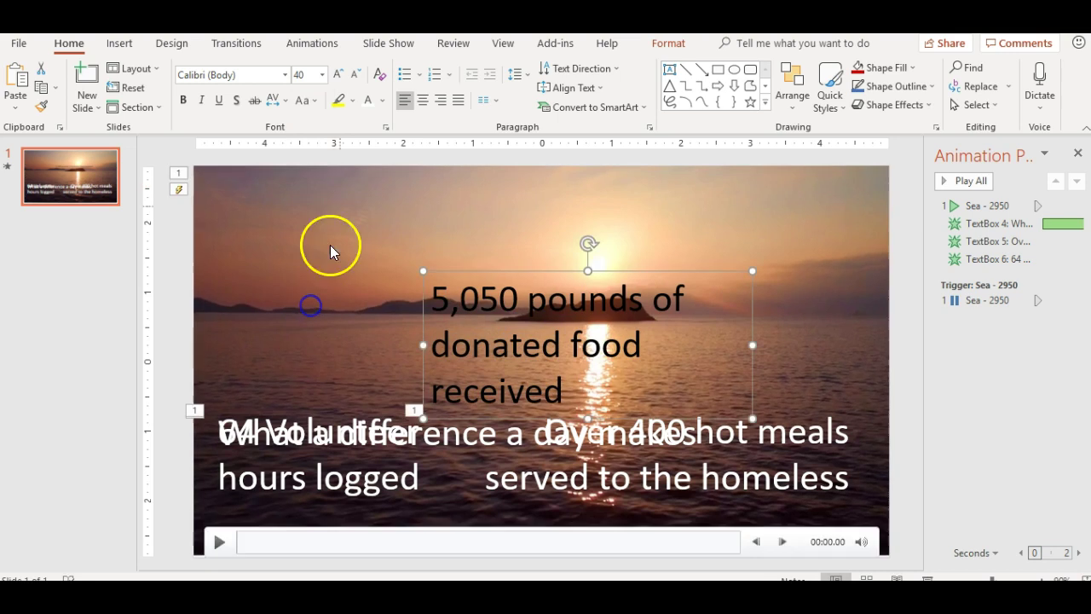
{"action": "left_click", "coordinate": [368, 101]}
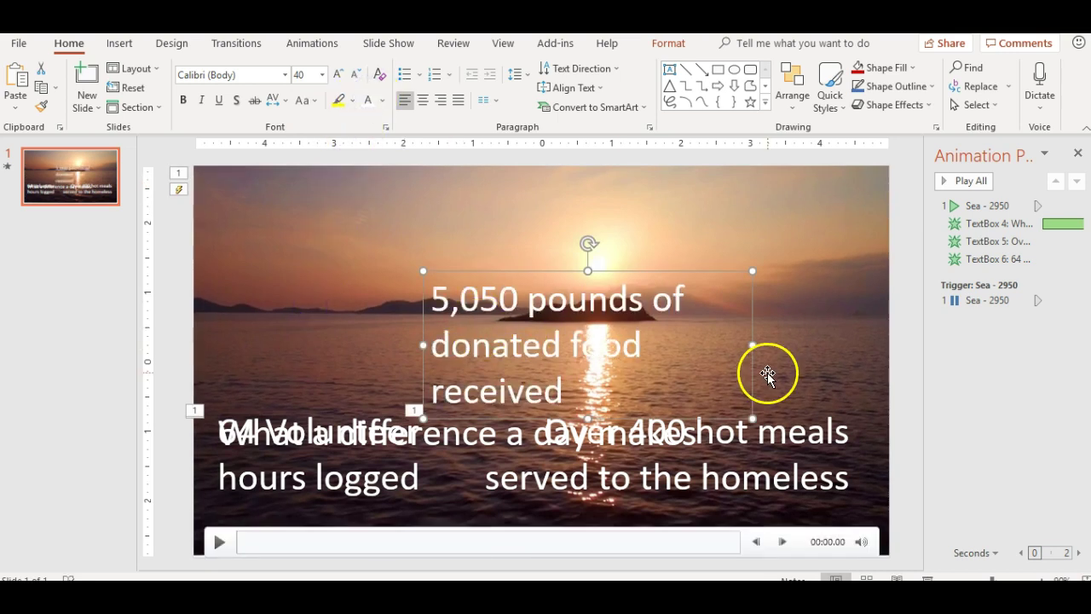
{"action": "left_click_drag", "start_coordinate": [755, 344], "coordinate": [827, 343]}
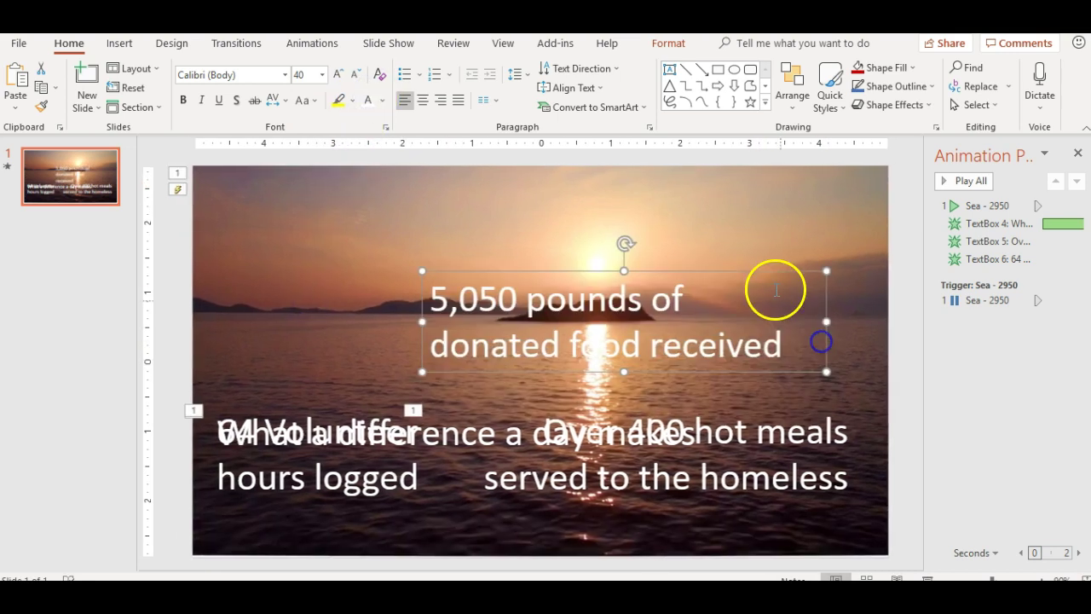
{"action": "left_click_drag", "start_coordinate": [767, 275], "coordinate": [551, 409]}
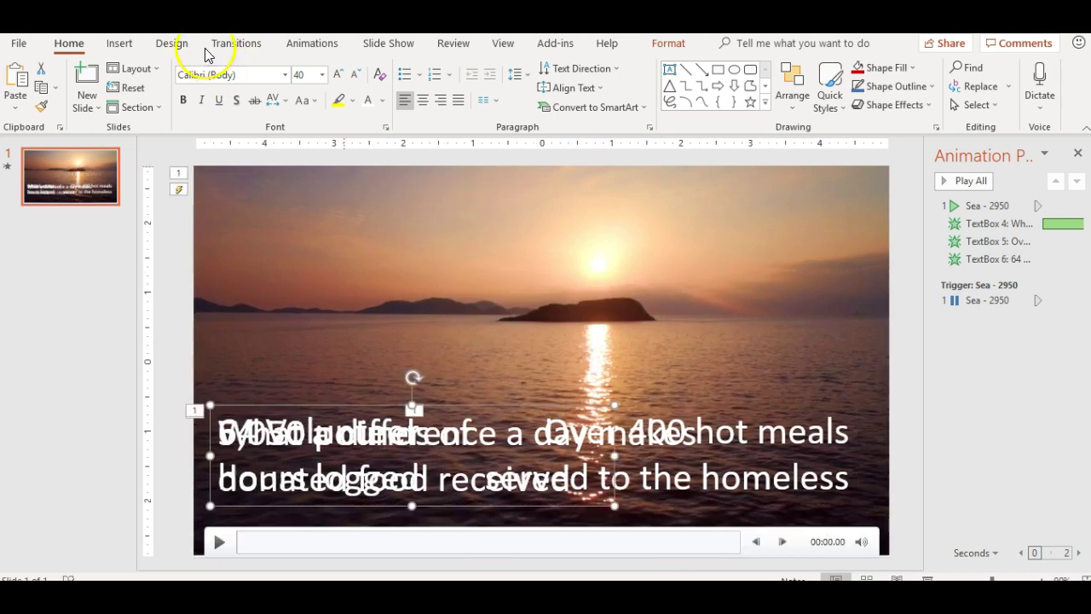
Give the '5,050 pounds of donated food received' caption a 5-second Fade starting After Previous
{"action": "left_click", "coordinate": [121, 45]}
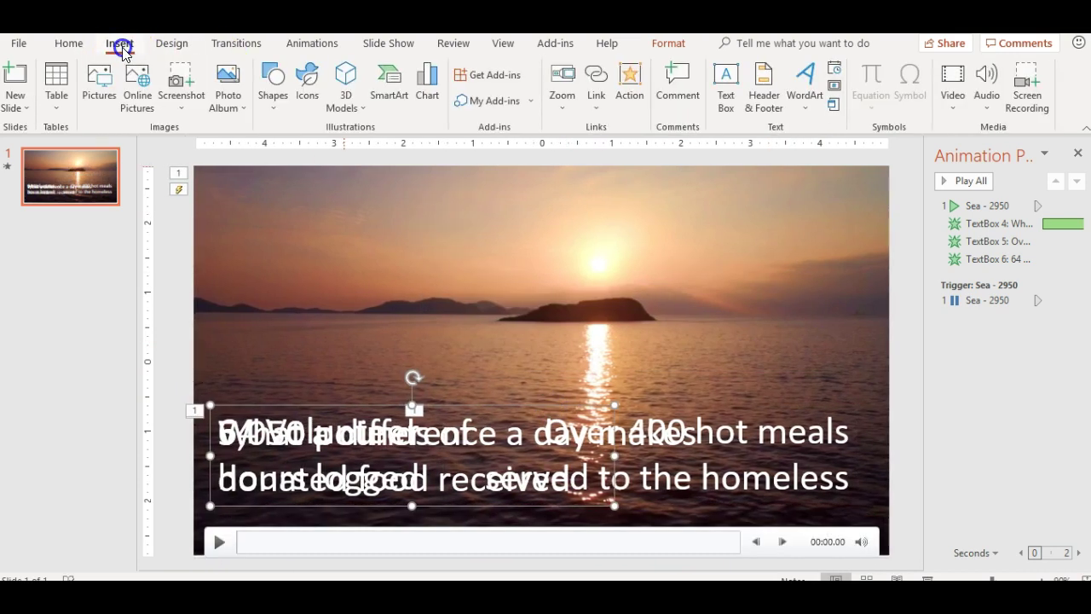
{"action": "left_click", "coordinate": [309, 48]}
{"action": "left_click", "coordinate": [209, 81]}
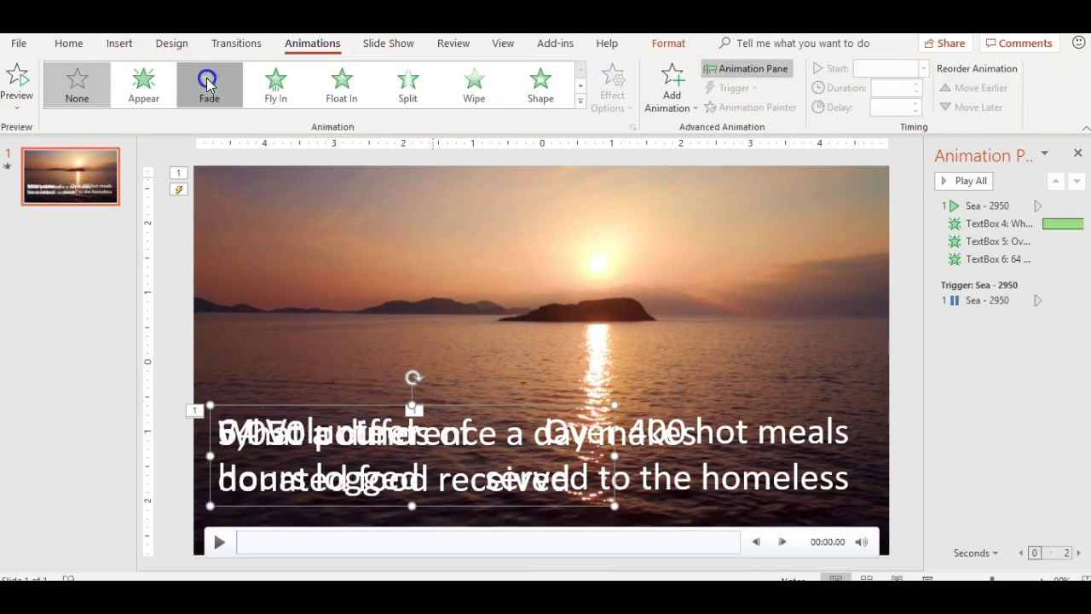
{"action": "left_click", "coordinate": [923, 68]}
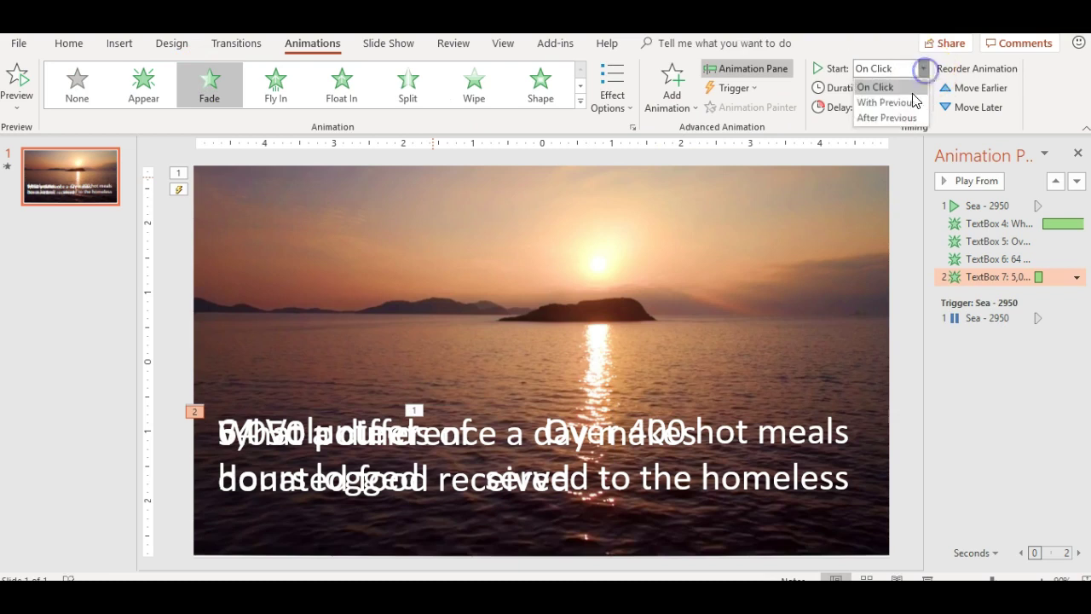
{"action": "left_click", "coordinate": [911, 118]}
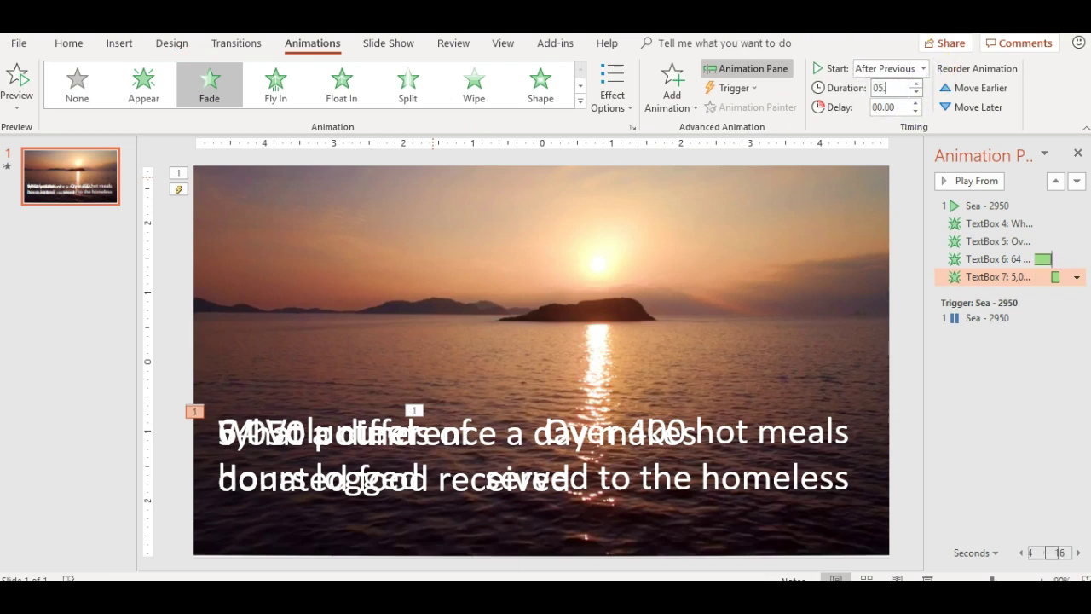
{"action": "left_click", "coordinate": [983, 369]}
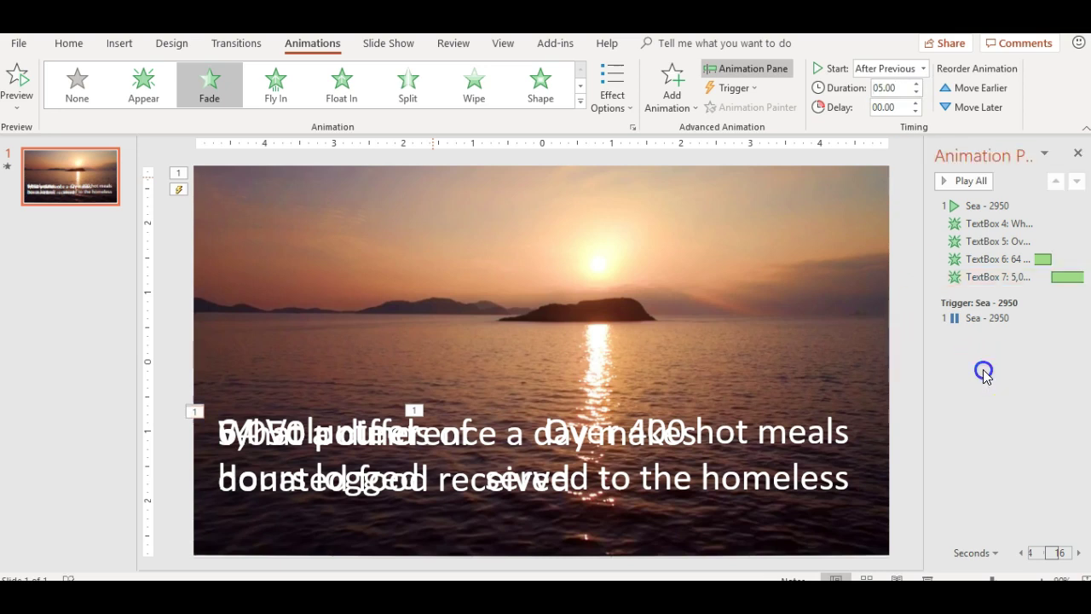
{"action": "left_click", "coordinate": [951, 181]}
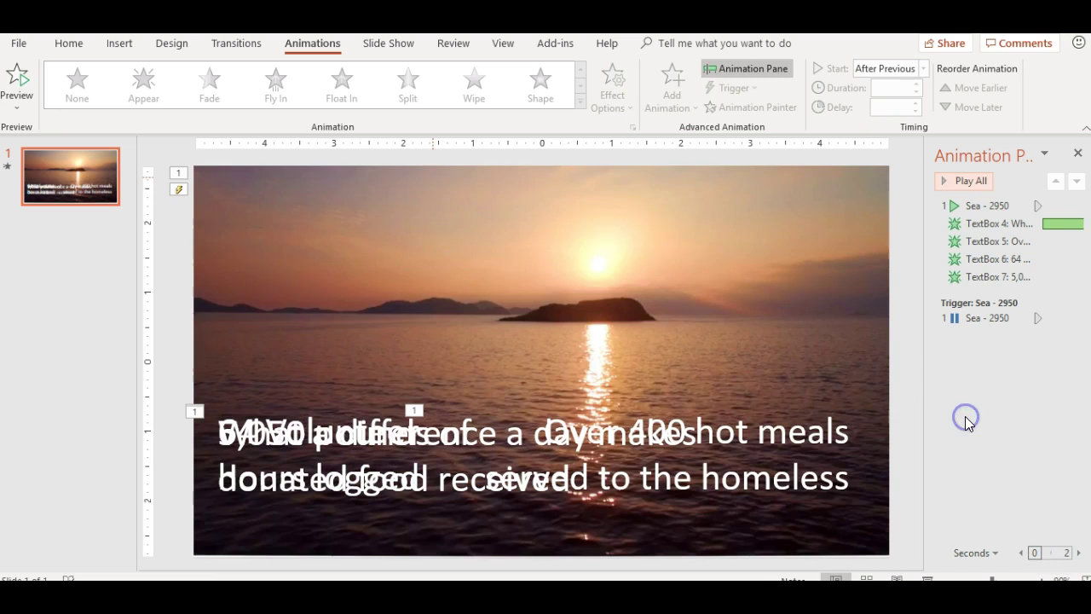
Set the TextBox 5 fade to Hide After Animation
{"action": "left_click", "coordinate": [1013, 243]}
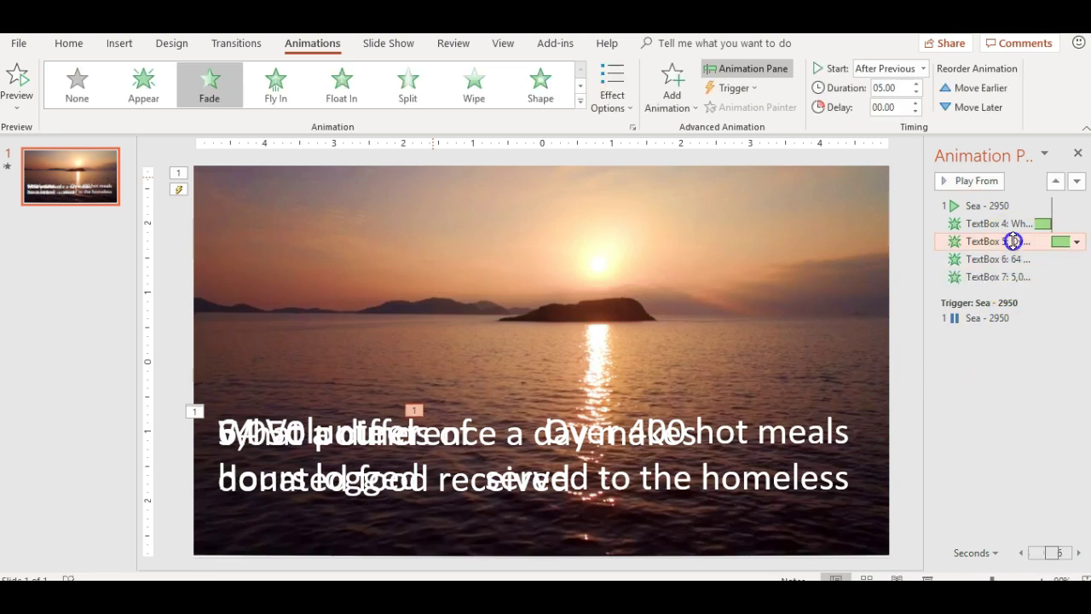
{"action": "left_click", "coordinate": [1080, 245]}
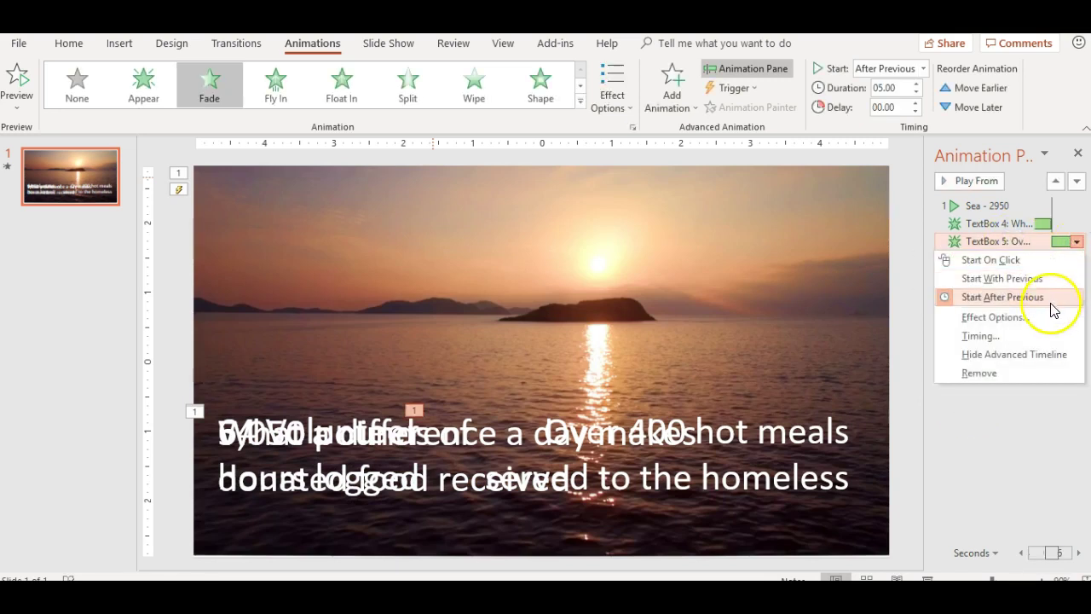
{"action": "left_click", "coordinate": [1050, 317]}
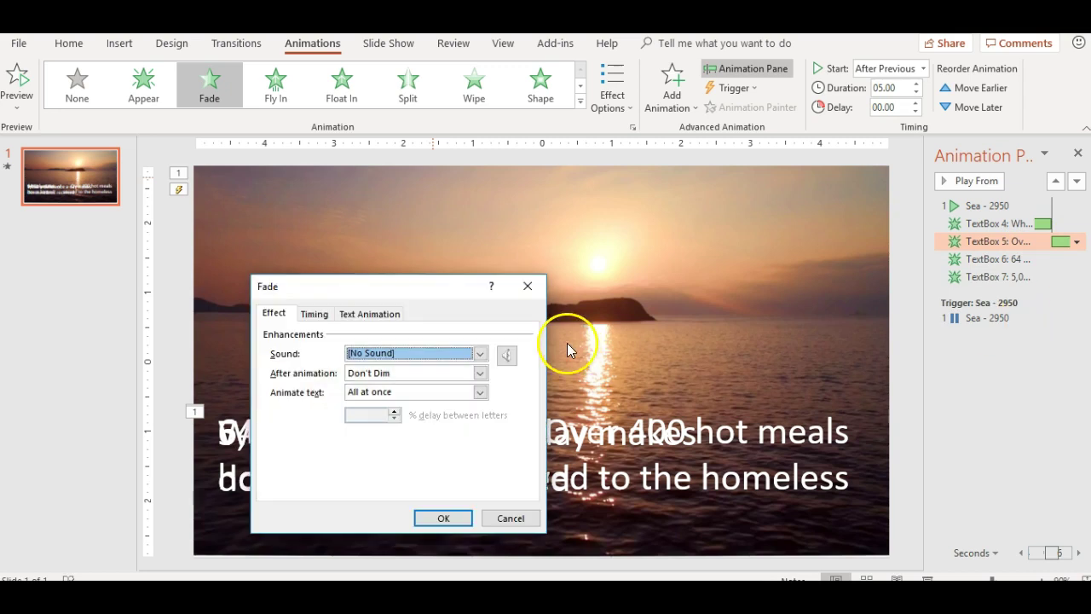
{"action": "left_click", "coordinate": [480, 373]}
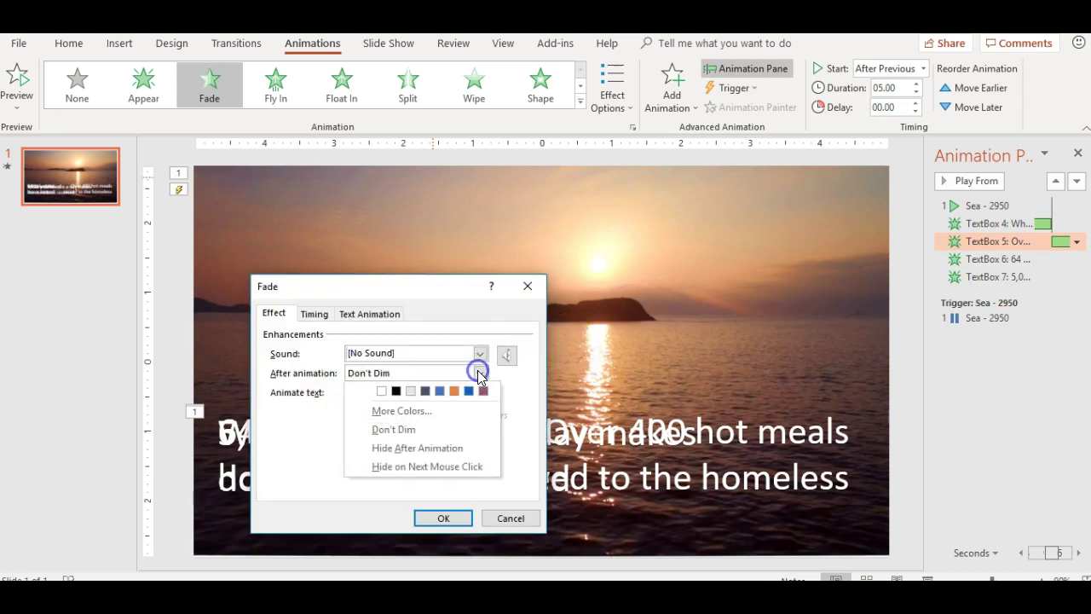
{"action": "left_click", "coordinate": [413, 450]}
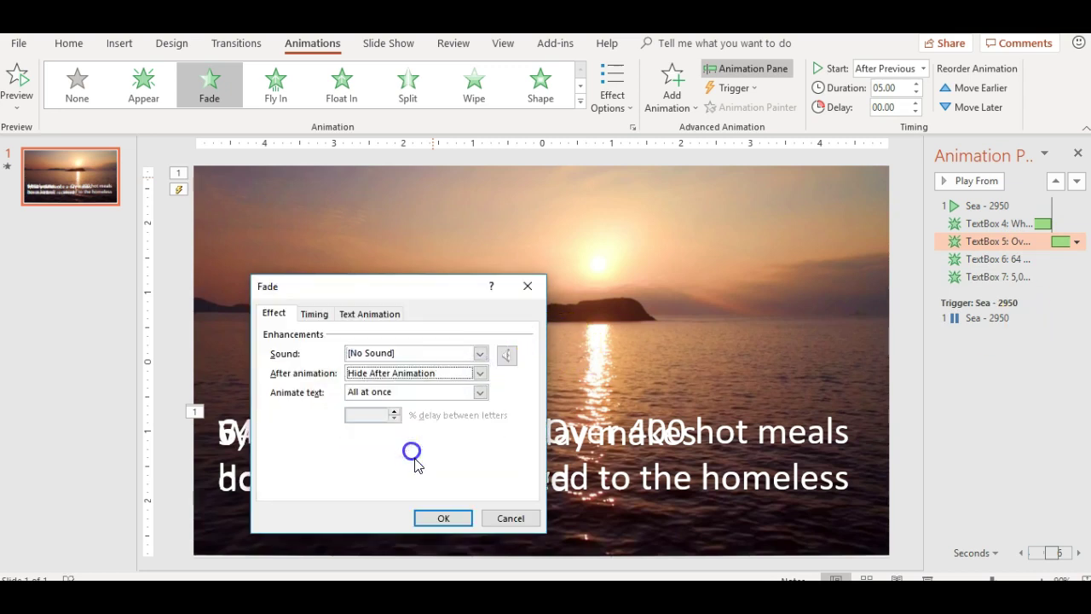
{"action": "left_click", "coordinate": [438, 518]}
Set the TextBox 6 fade to Hide After Animation
{"action": "left_click", "coordinate": [1056, 263]}
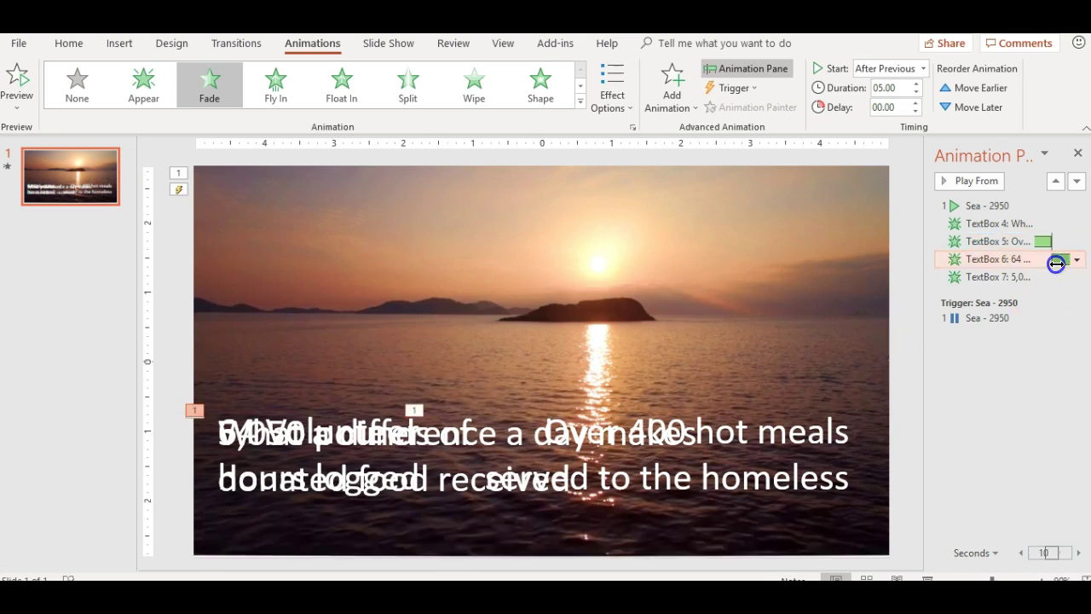
{"action": "left_click", "coordinate": [1077, 263]}
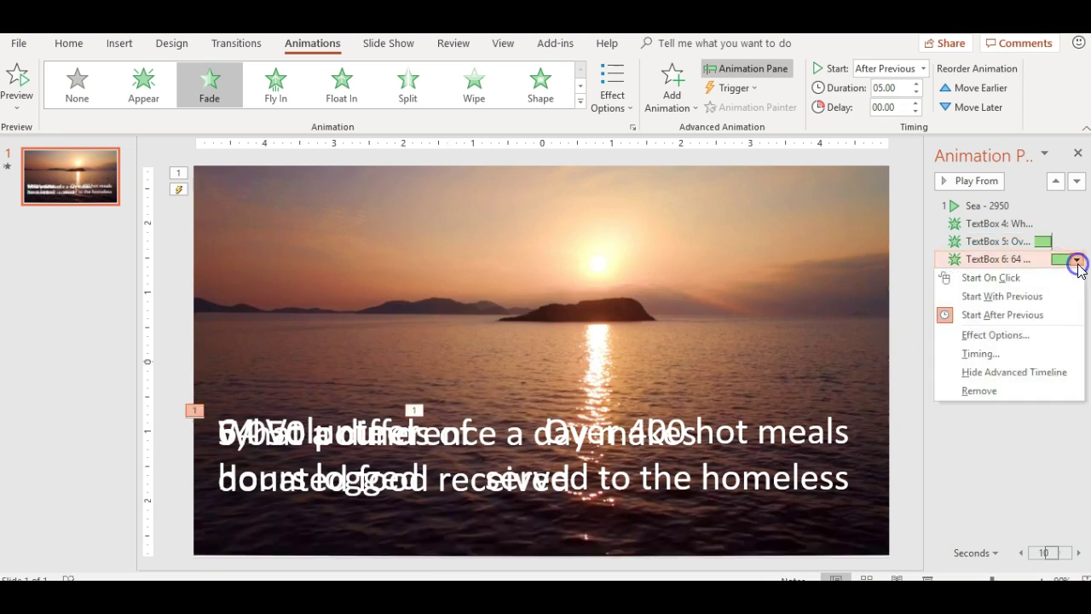
{"action": "left_click", "coordinate": [1035, 337]}
{"action": "left_click", "coordinate": [480, 373]}
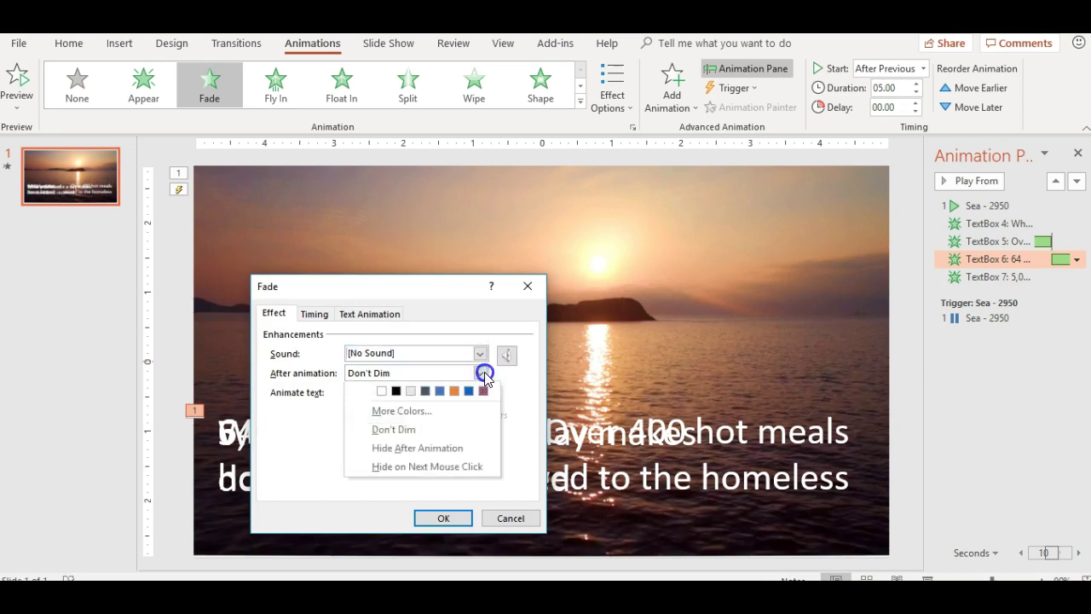
{"action": "left_click", "coordinate": [445, 449]}
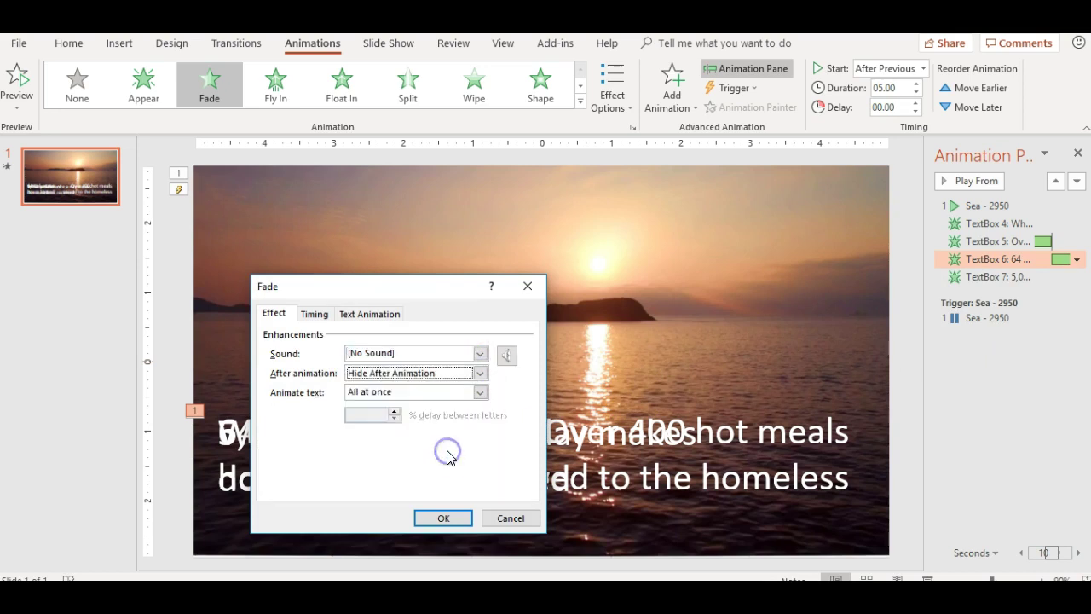
{"action": "left_click", "coordinate": [455, 511]}
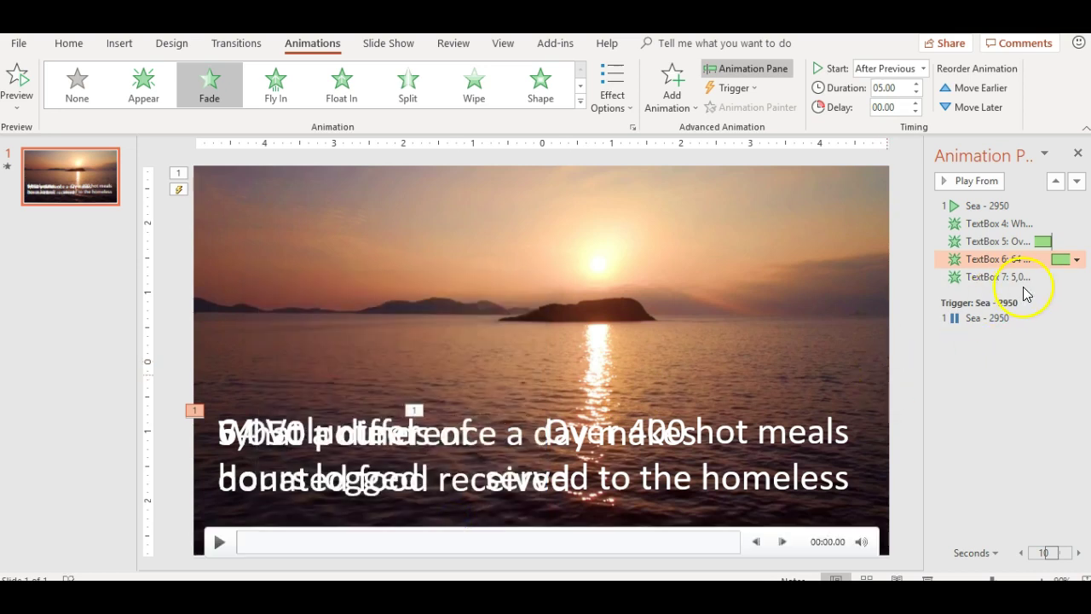
Set the TextBox 7 fade to Hide After Animation and confirm the setting
{"action": "left_click", "coordinate": [1047, 276]}
{"action": "left_click", "coordinate": [1078, 277]}
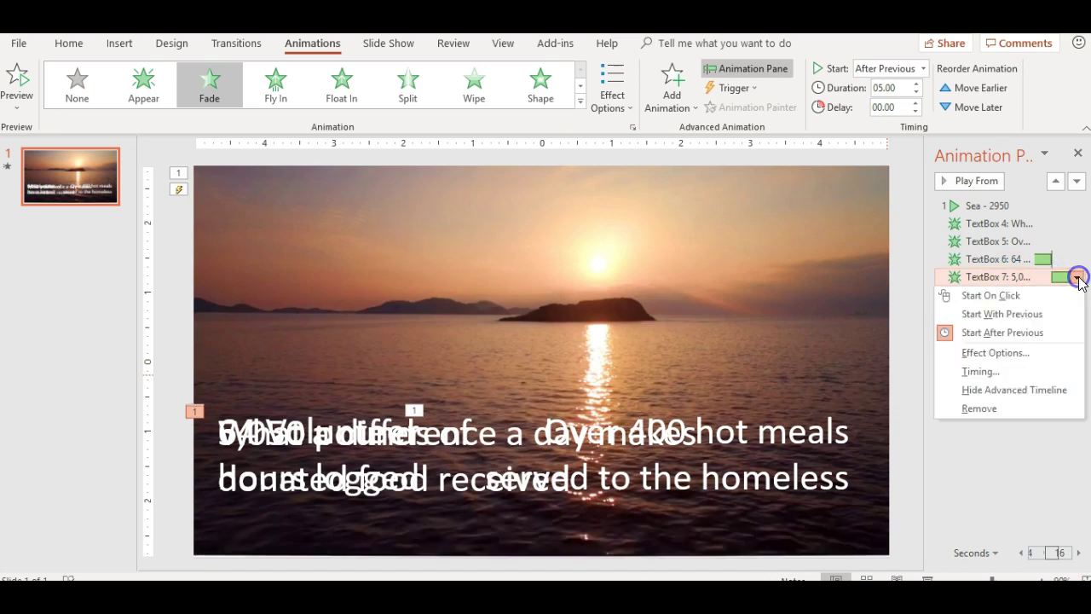
{"action": "left_click", "coordinate": [1015, 353]}
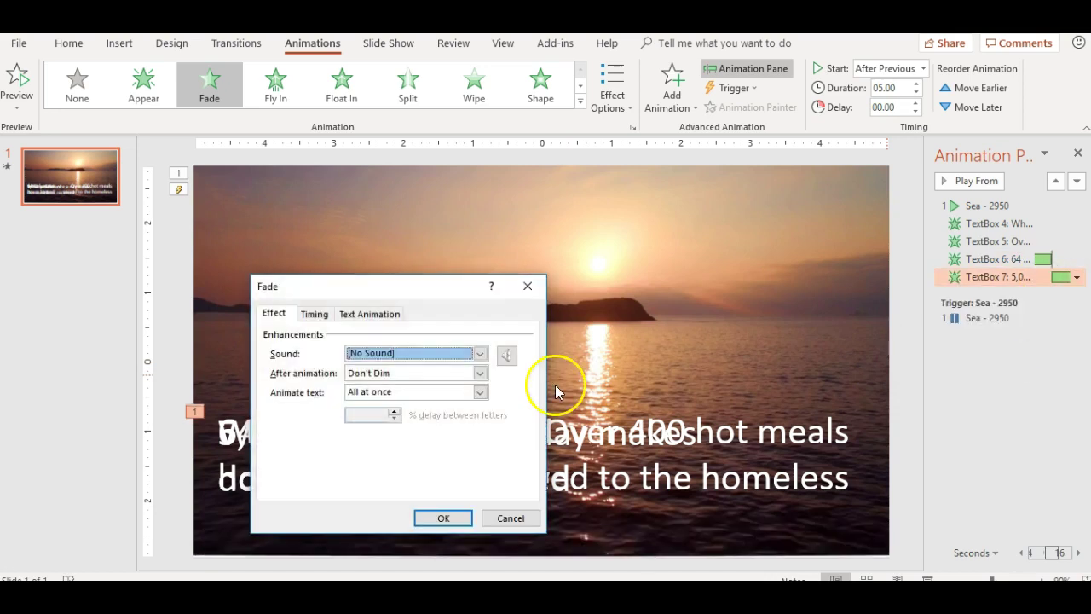
{"action": "left_click", "coordinate": [480, 373]}
{"action": "left_click", "coordinate": [443, 448]}
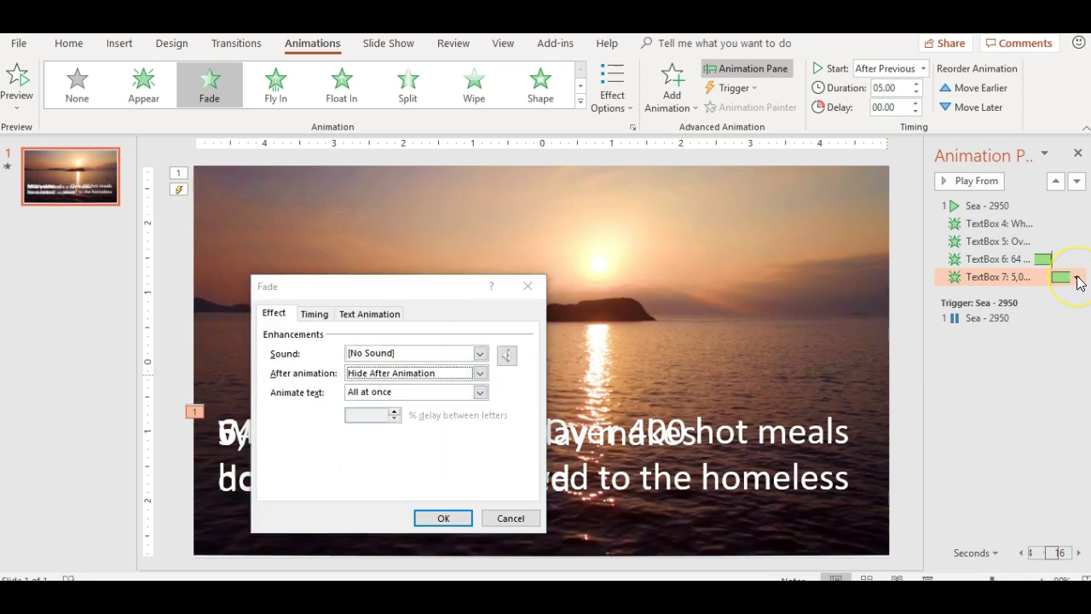
{"action": "left_click", "coordinate": [445, 517]}
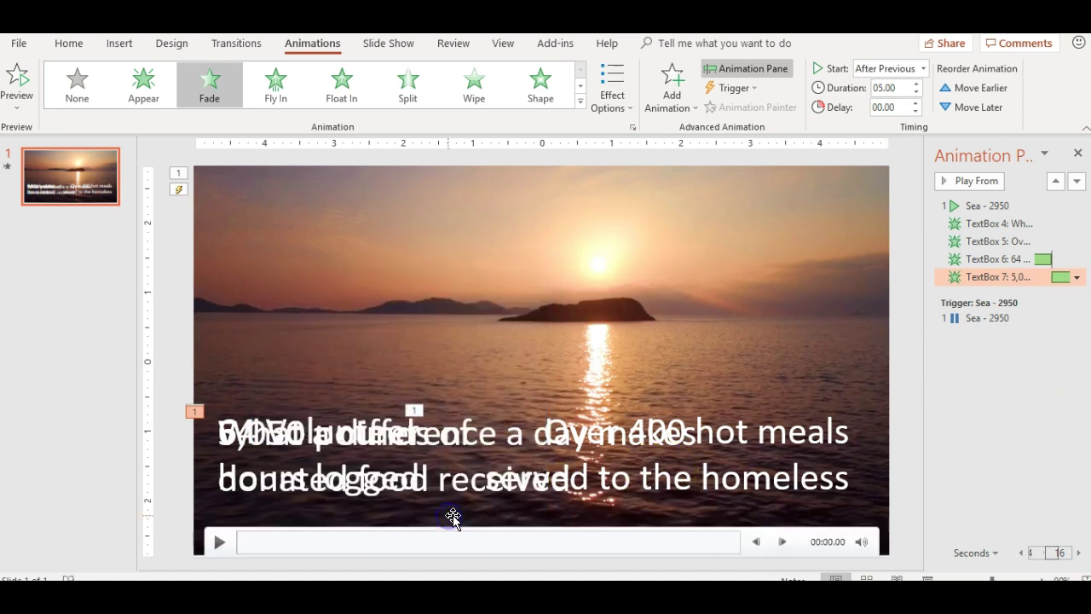
{"action": "left_click", "coordinate": [1077, 277]}
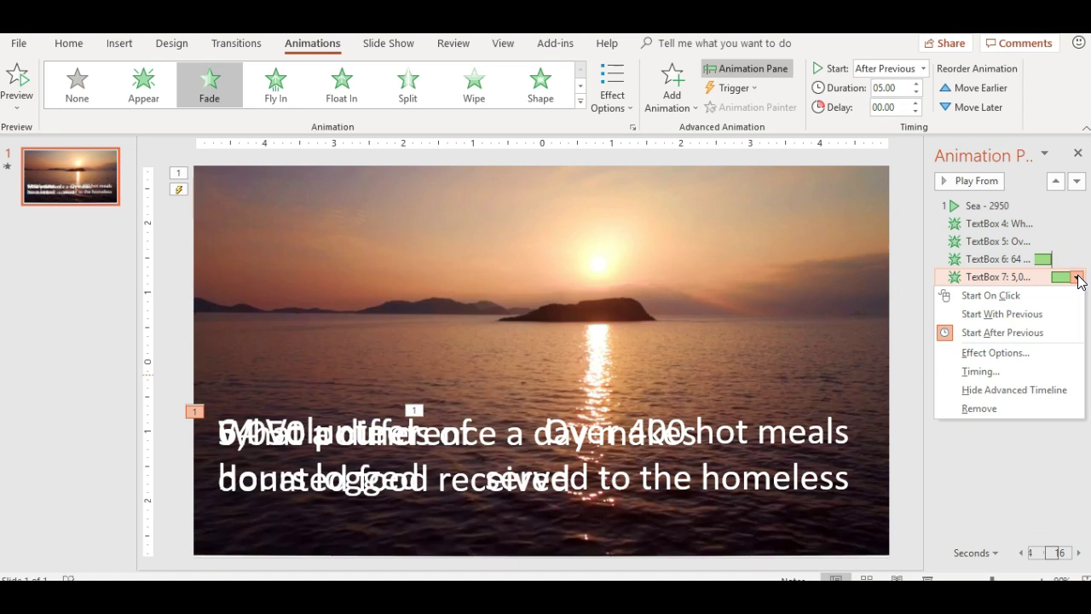
{"action": "left_click", "coordinate": [1025, 354]}
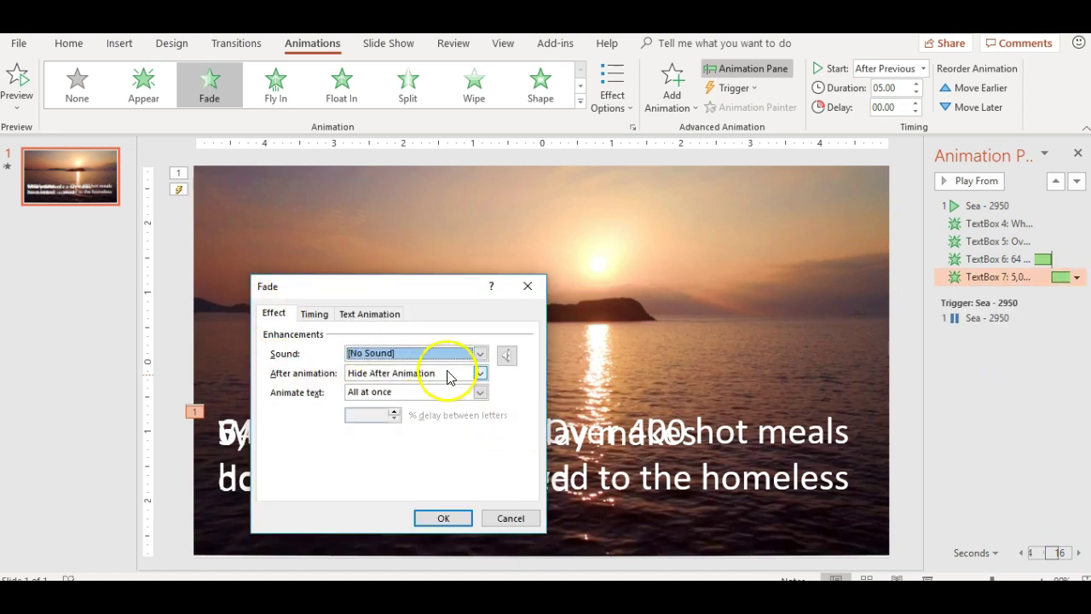
{"action": "left_click", "coordinate": [444, 518]}
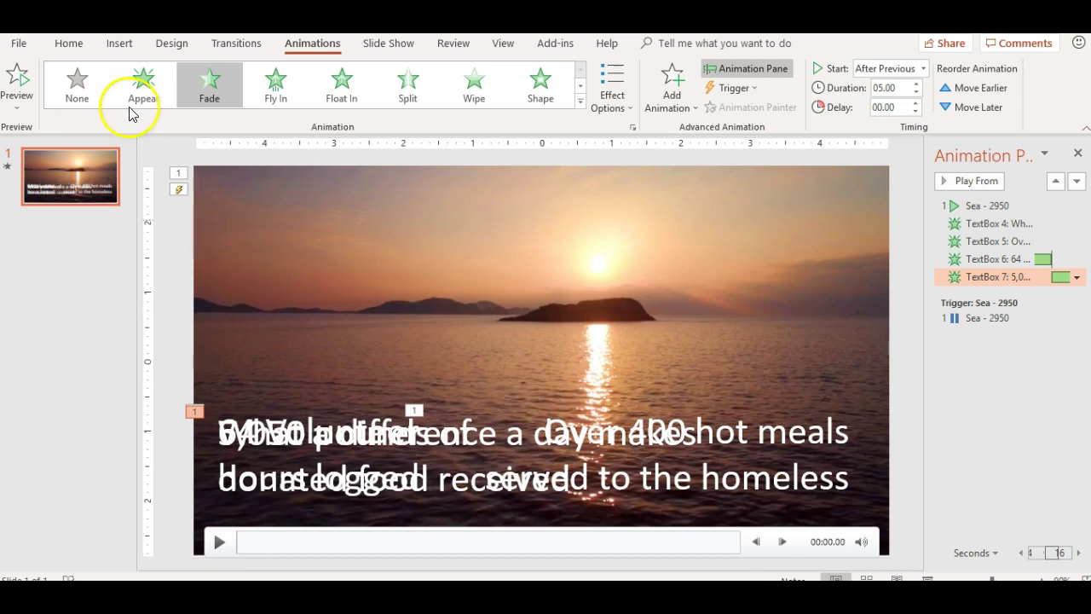
Draw a text box near the top and type 'All in just one day's work – Thanks to your support!' on two lines
{"action": "left_click", "coordinate": [120, 43]}
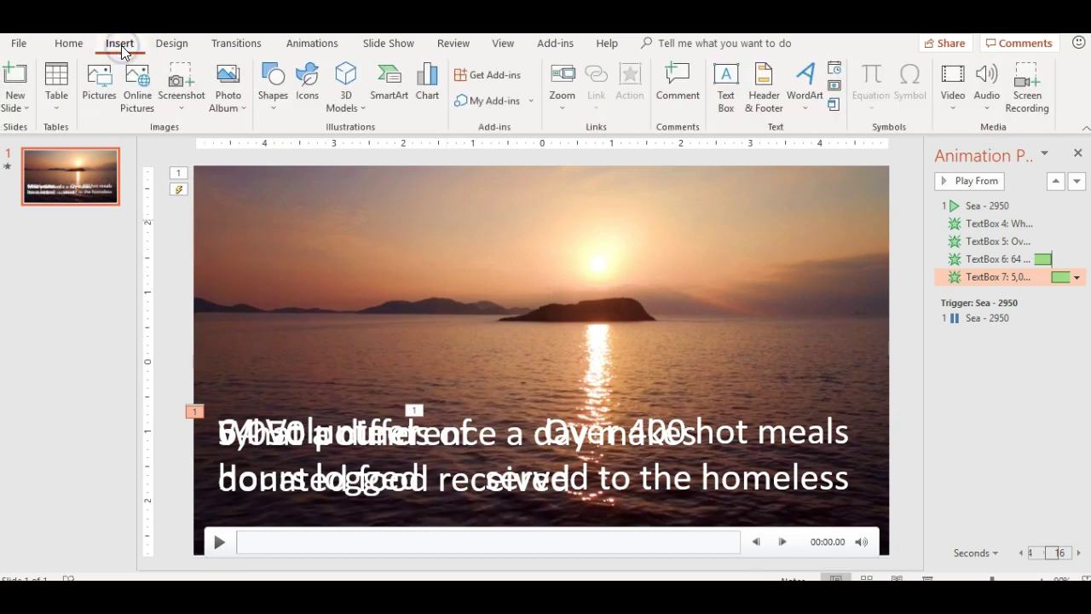
{"action": "left_click", "coordinate": [725, 83]}
{"action": "left_click_drag", "start_coordinate": [369, 203], "coordinate": [709, 268]}
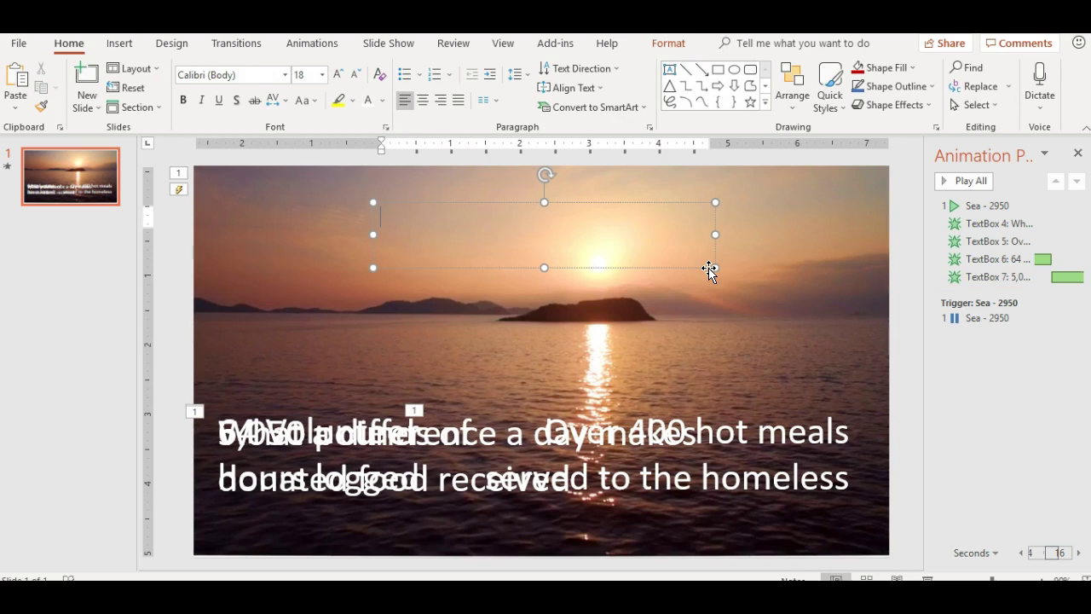
{"action": "type", "text": "All in just one day’s work -"}
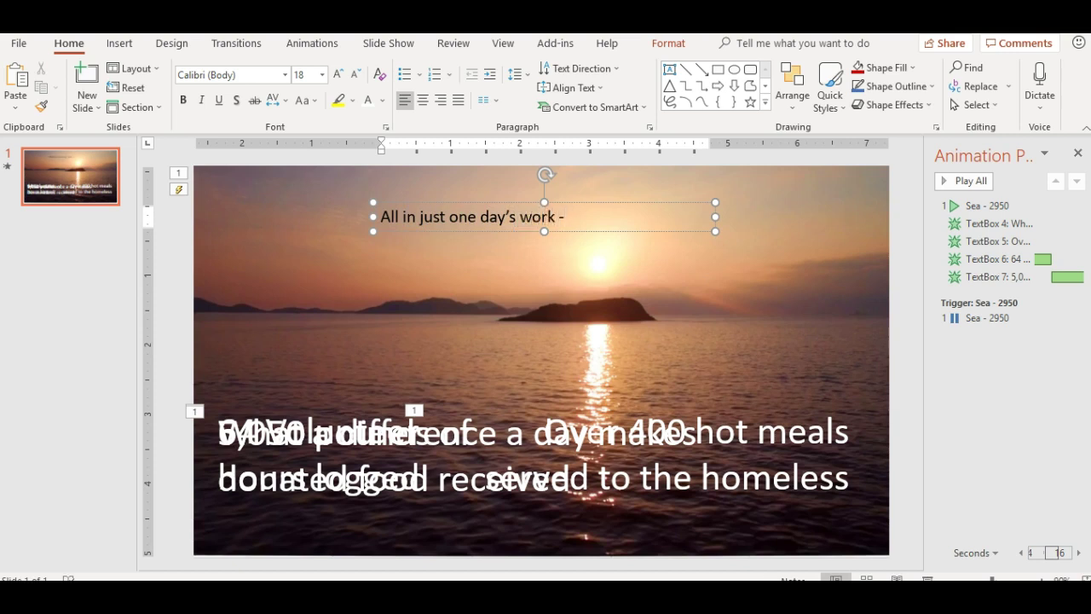
{"action": "key", "text": "Return"}
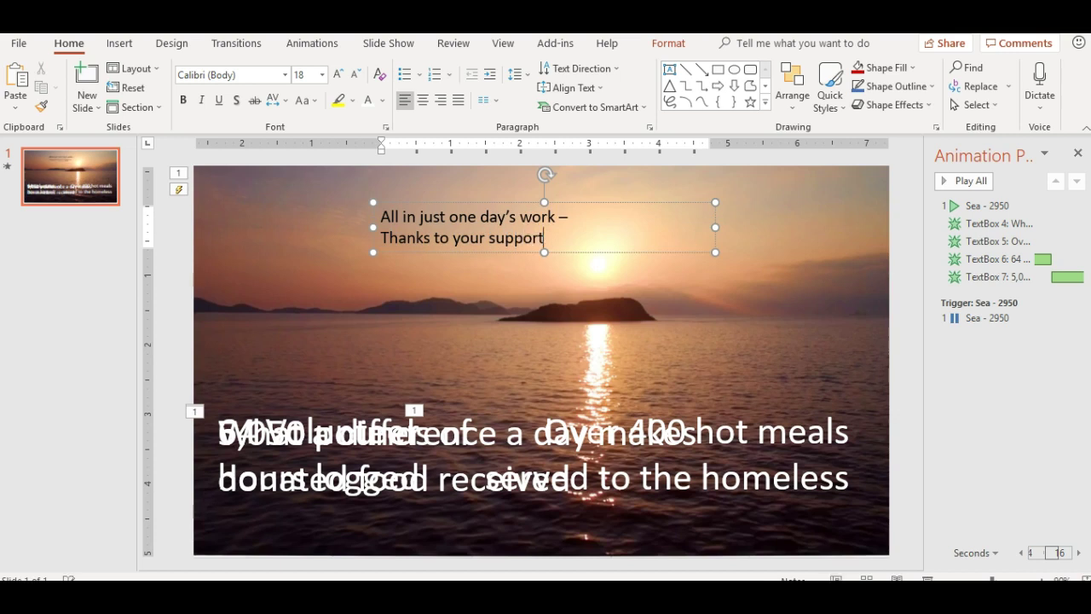
Make the caption centred, white and 40 pt, widen it, and align it with the slide top
{"action": "left_click", "coordinate": [665, 202]}
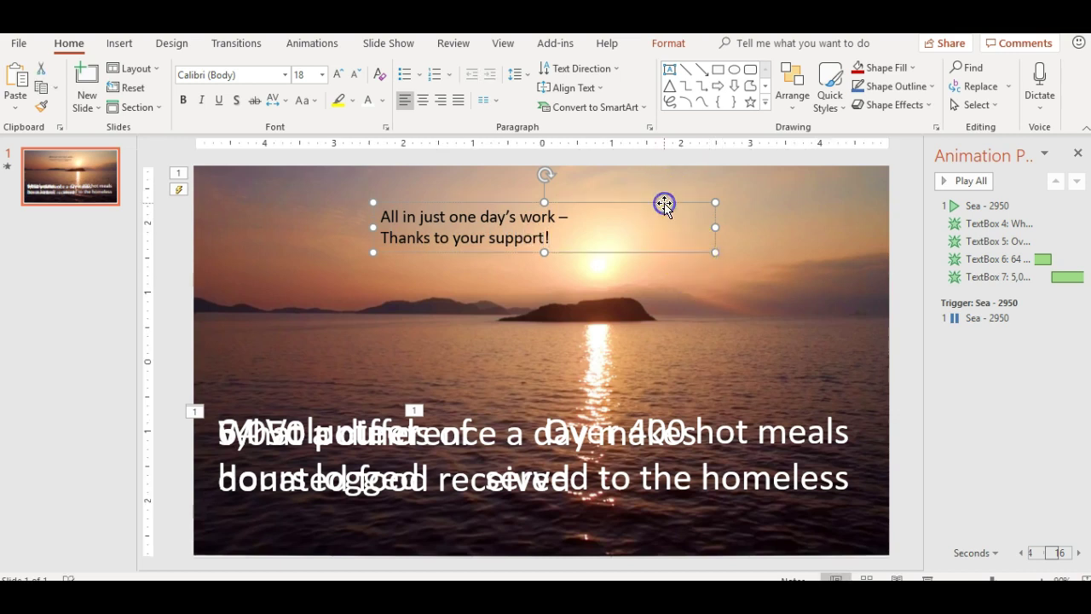
{"action": "left_click", "coordinate": [425, 101]}
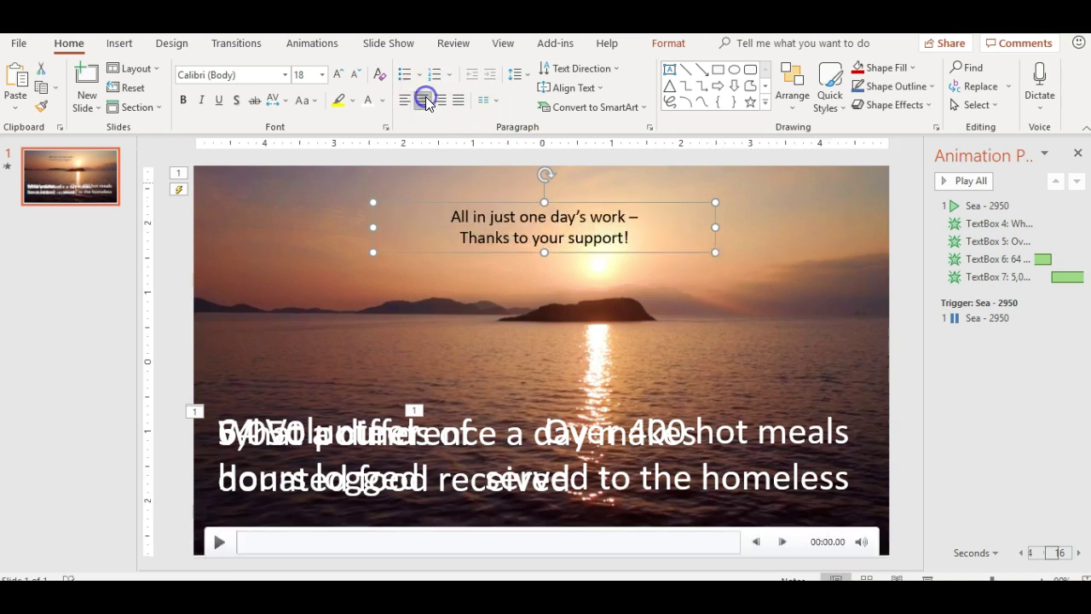
{"action": "left_click", "coordinate": [371, 101]}
{"action": "left_click", "coordinate": [322, 75]}
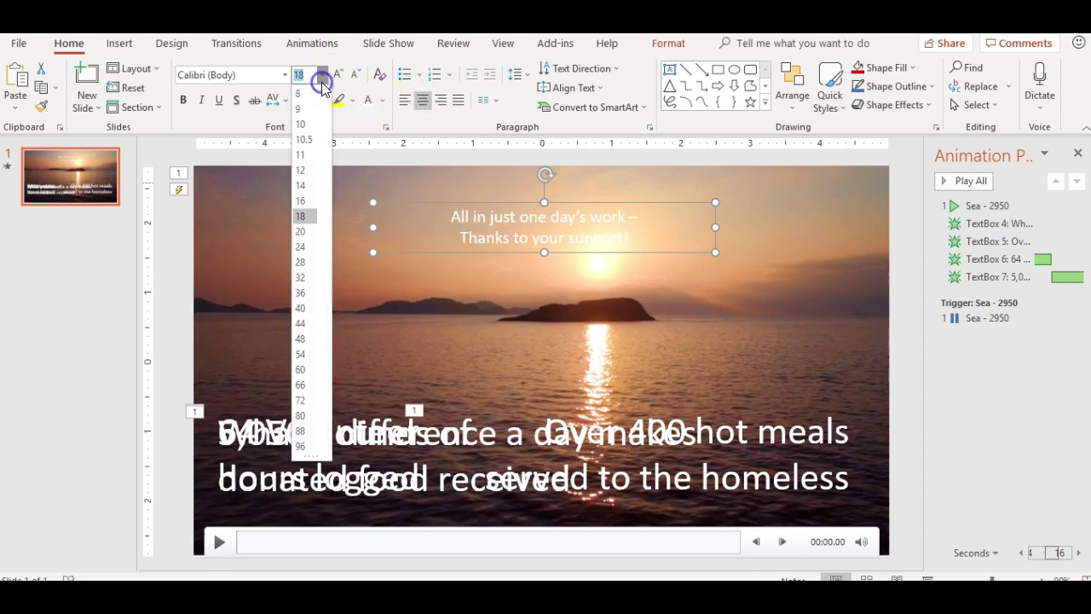
{"action": "left_click", "coordinate": [300, 308]}
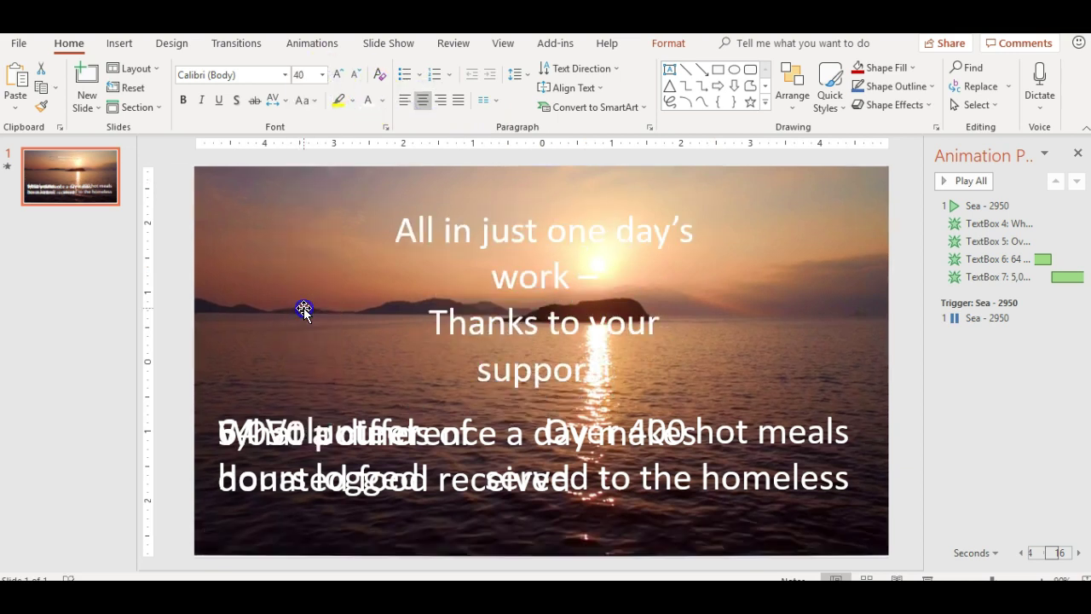
{"action": "left_click_drag", "start_coordinate": [373, 300], "coordinate": [273, 297]}
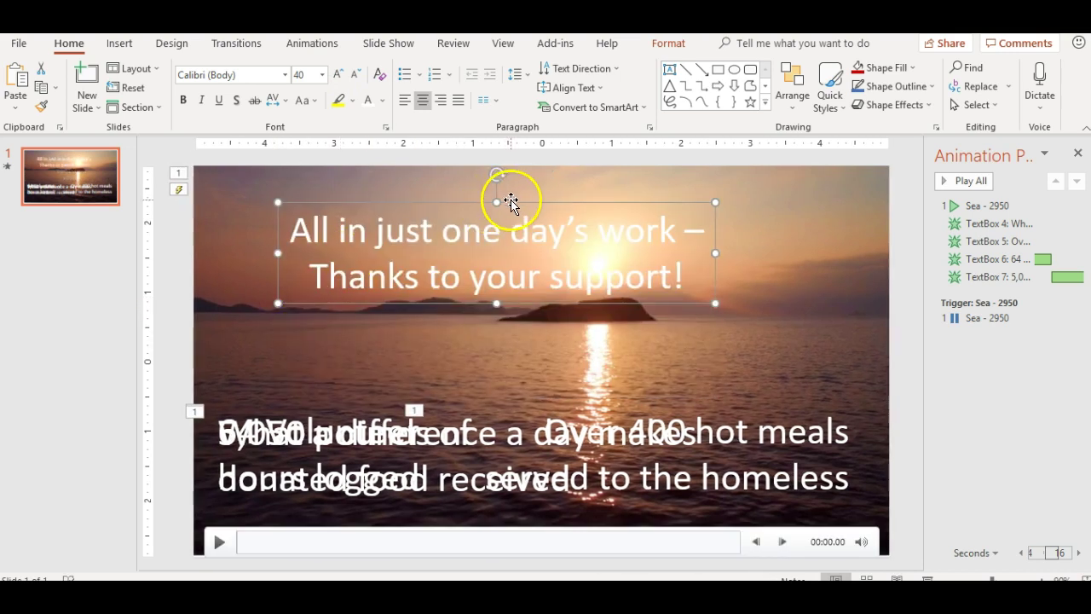
{"action": "left_click_drag", "start_coordinate": [502, 196], "coordinate": [560, 168]}
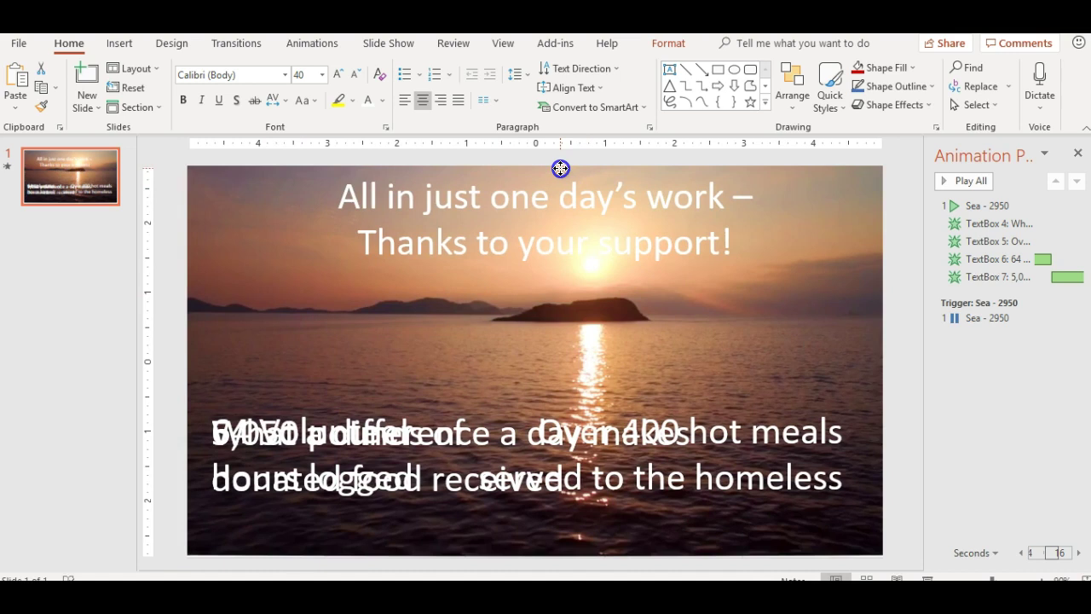
{"action": "left_click_drag", "start_coordinate": [560, 166], "coordinate": [559, 164]}
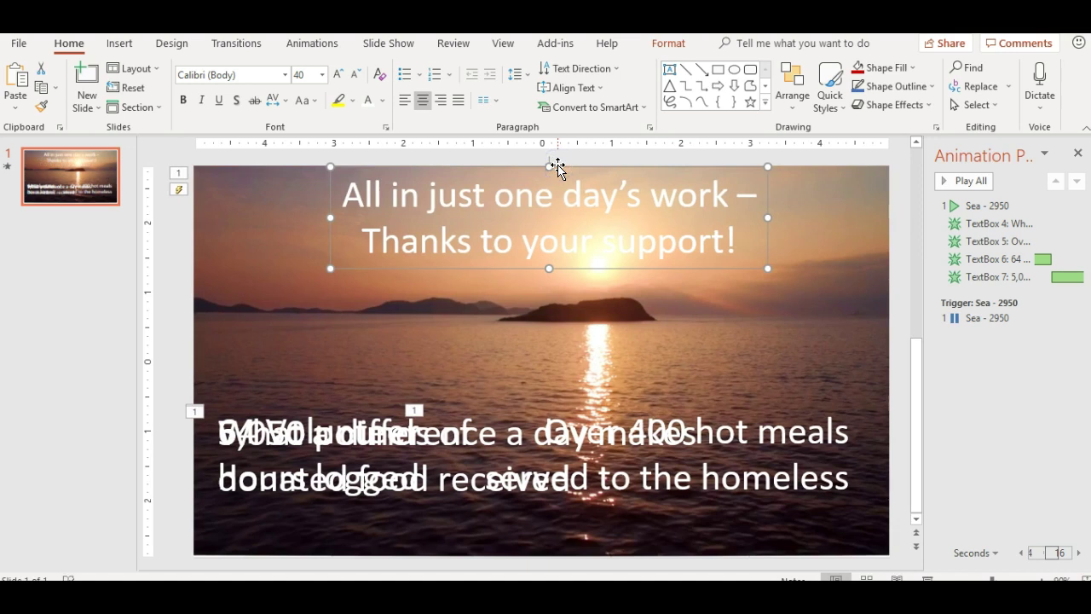
Apply a 05.00-second Fade entrance to the thank-you caption
{"action": "left_click", "coordinate": [126, 43]}
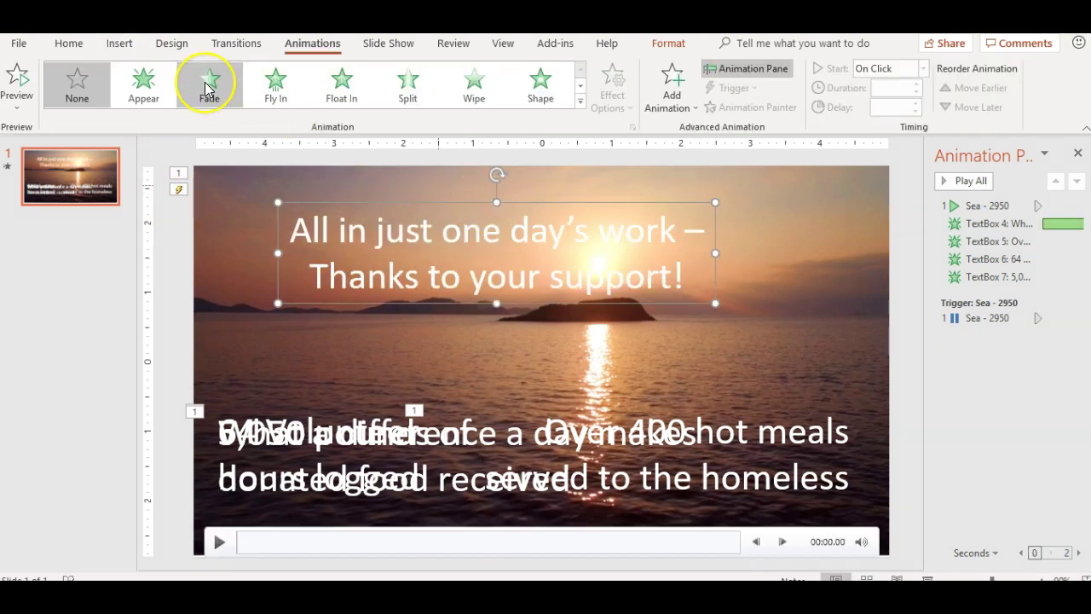
{"action": "left_click", "coordinate": [209, 86]}
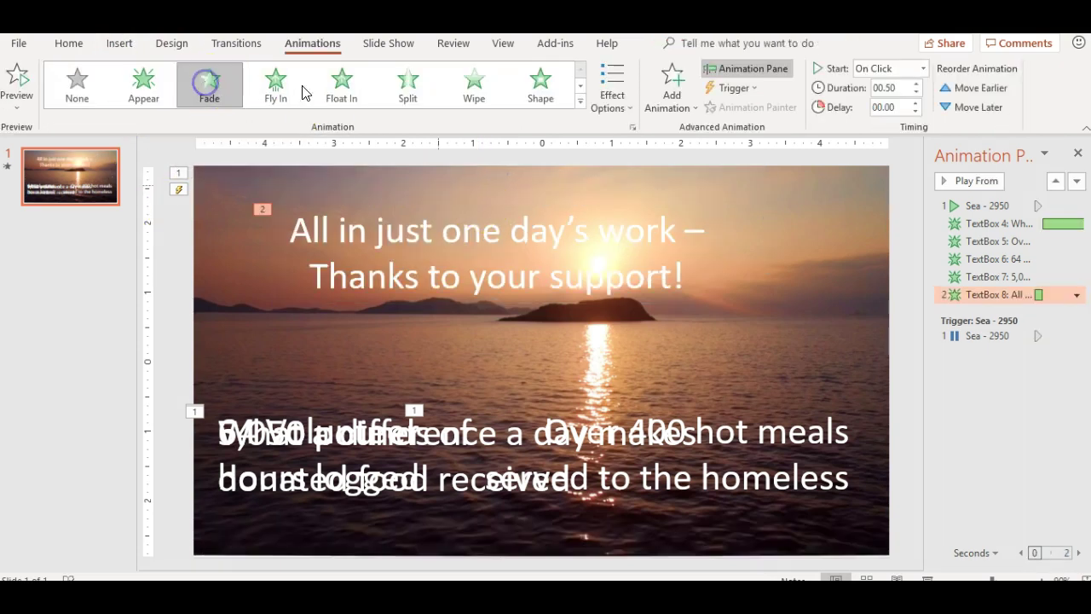
{"action": "double_click", "coordinate": [897, 87]}
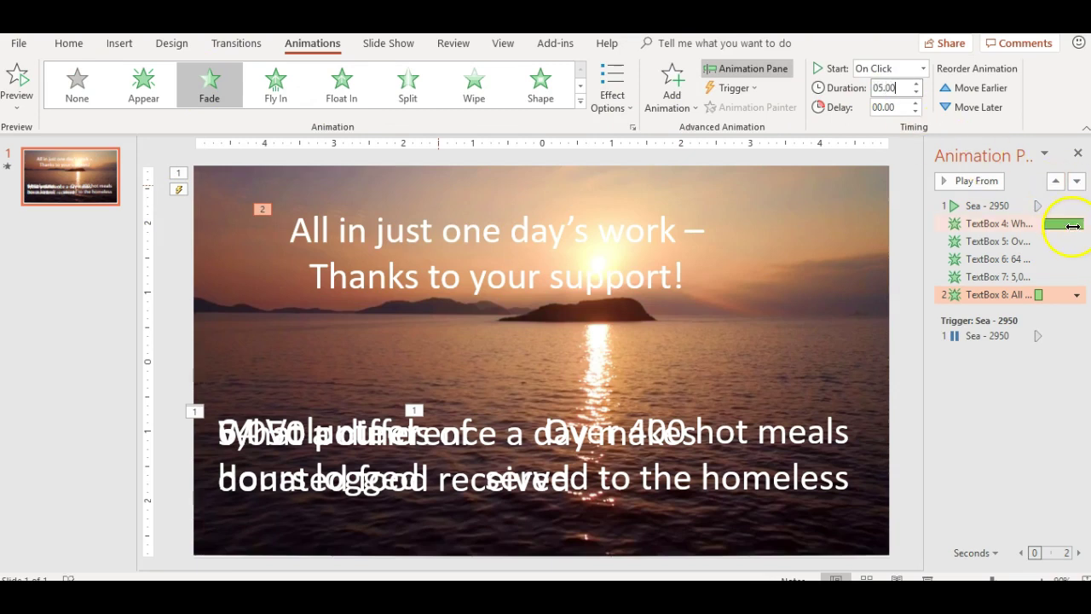
Set the fade to Hide After Animation and move the caption to the top centre
{"action": "left_click", "coordinate": [1077, 294]}
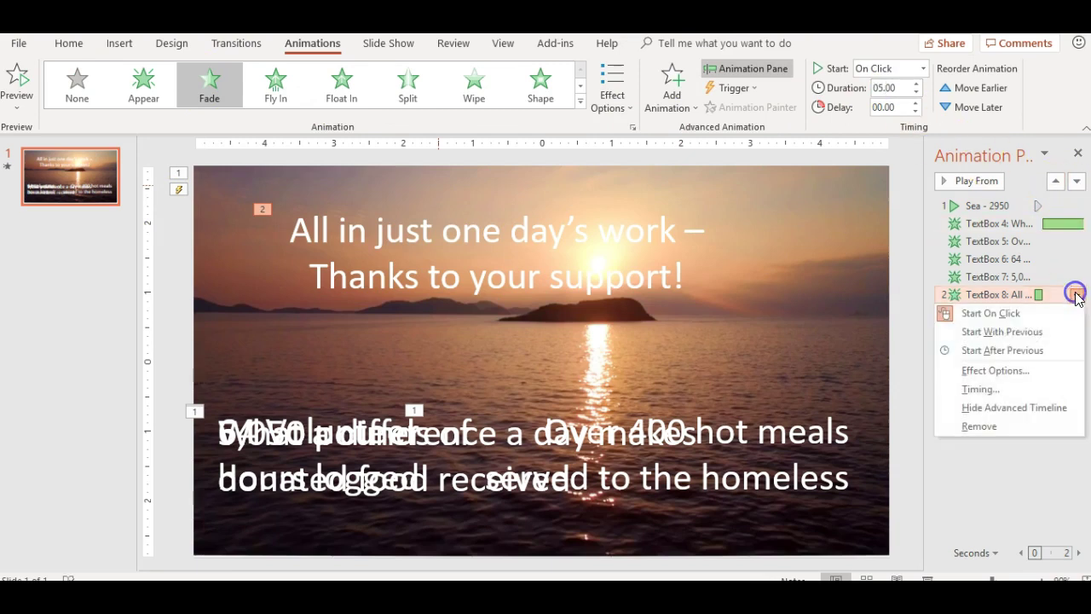
{"action": "left_click", "coordinate": [1062, 370]}
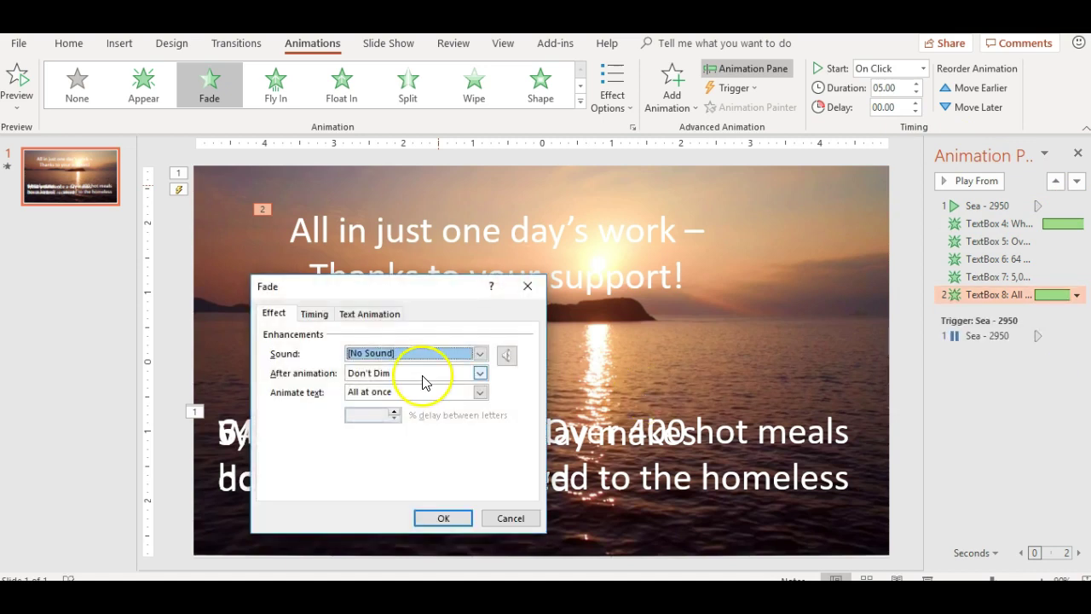
{"action": "left_click", "coordinate": [480, 373]}
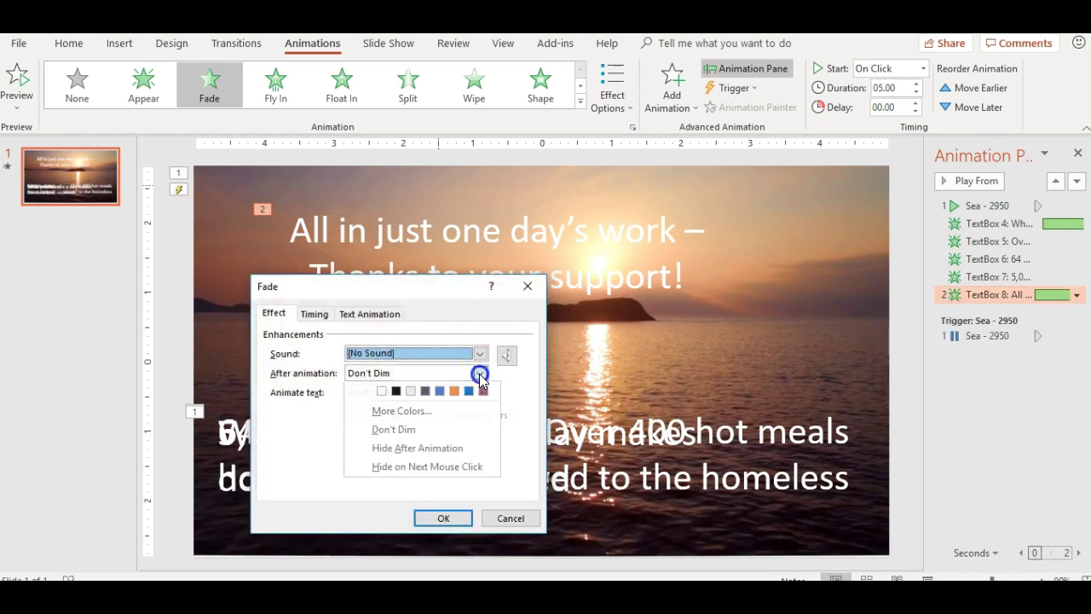
{"action": "left_click", "coordinate": [469, 451]}
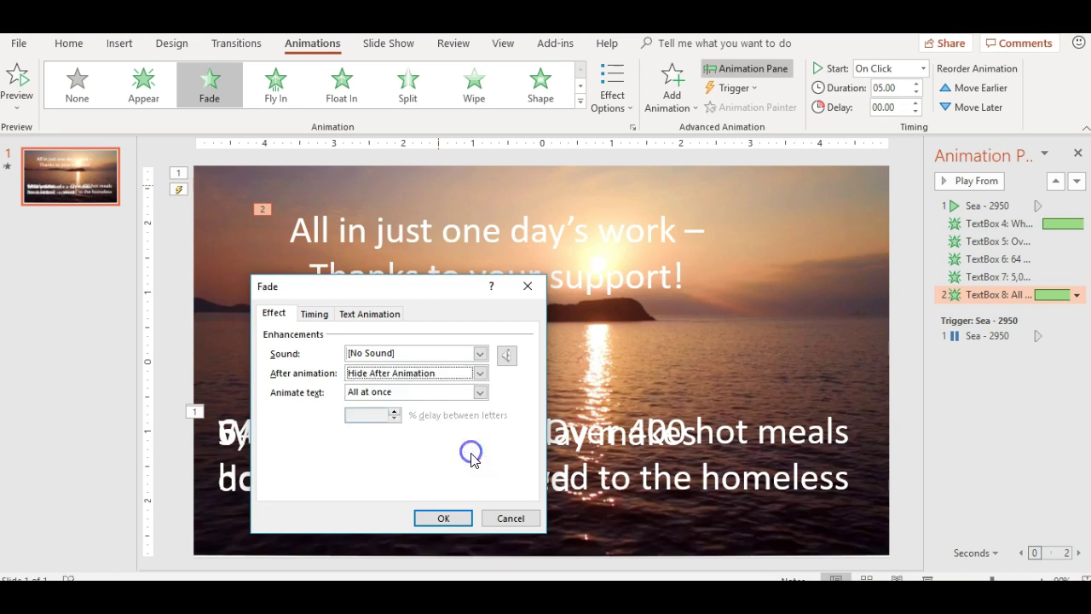
{"action": "left_click", "coordinate": [443, 517]}
{"action": "left_click", "coordinate": [526, 222]}
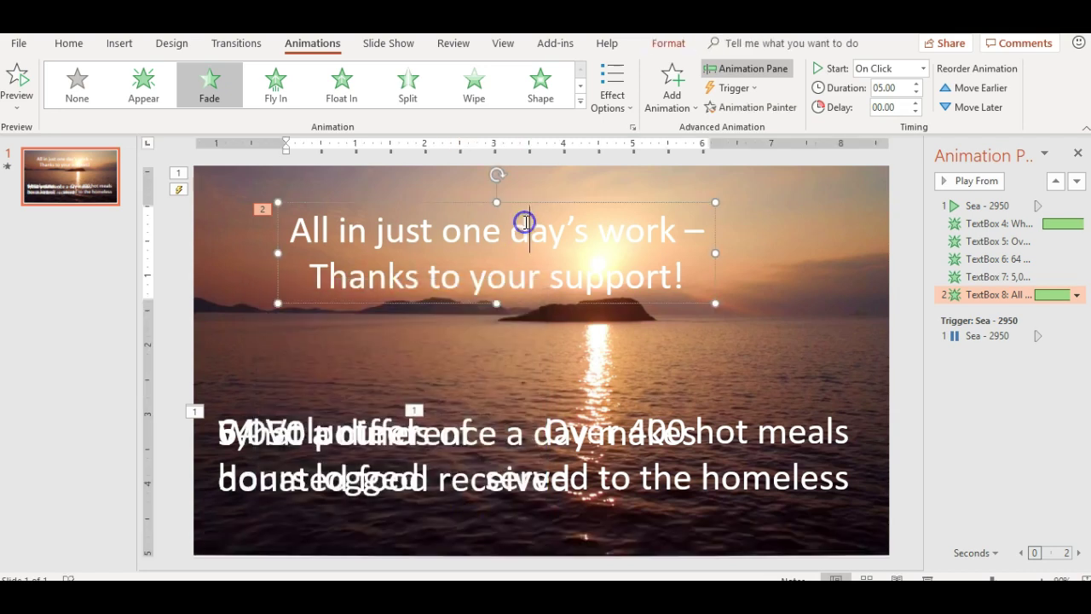
{"action": "left_click_drag", "start_coordinate": [523, 207], "coordinate": [561, 166]}
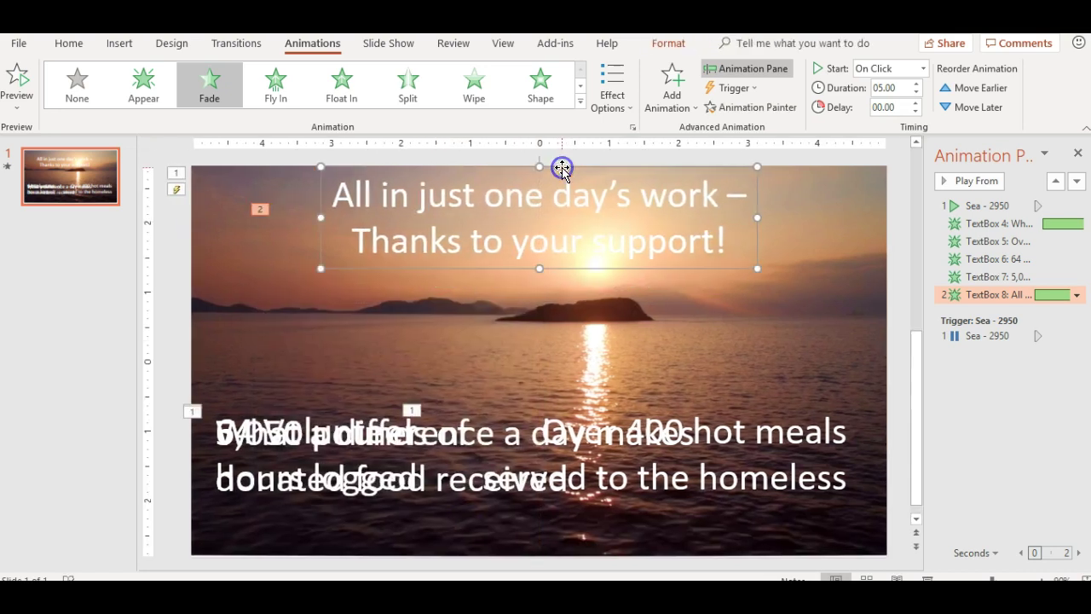
Draw a text box mid-slide and type 'Click on the link in the post and see us in action.'
{"action": "left_click", "coordinate": [182, 270]}
{"action": "left_click", "coordinate": [117, 47]}
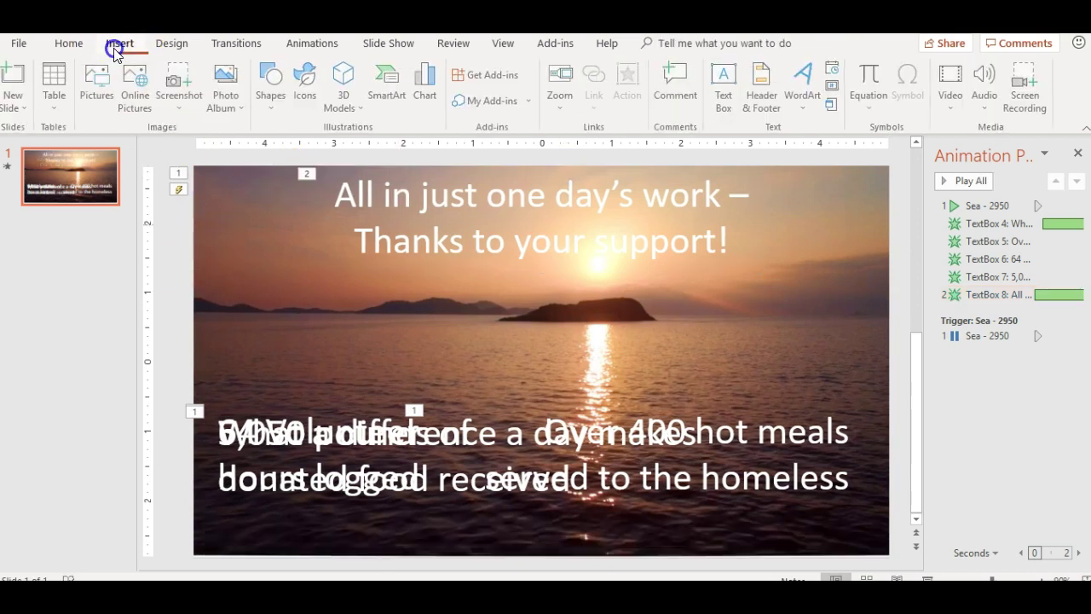
{"action": "left_click", "coordinate": [724, 77]}
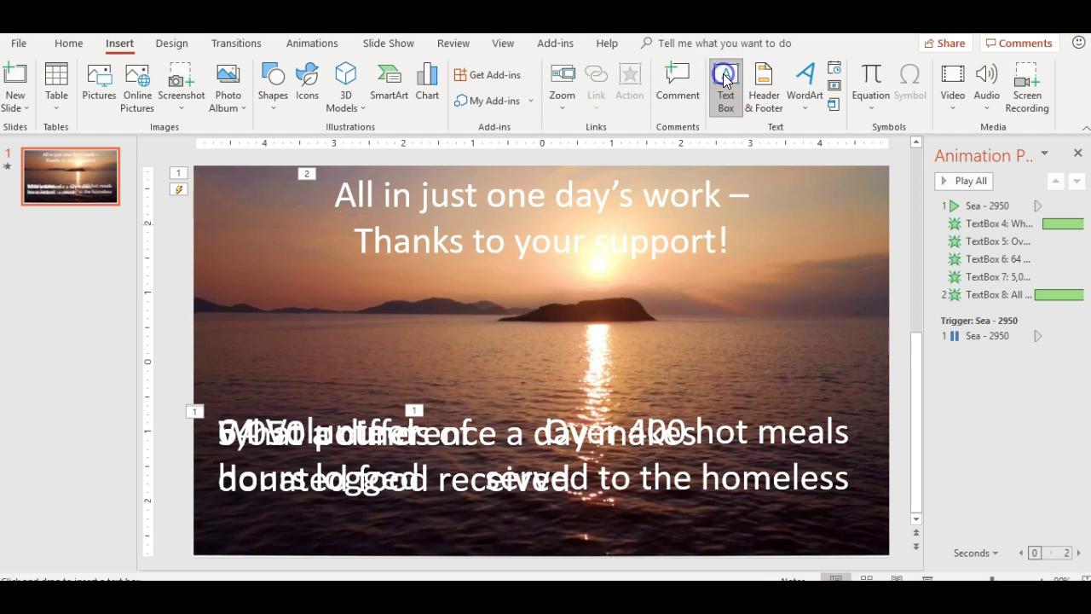
{"action": "left_click_drag", "start_coordinate": [412, 312], "coordinate": [721, 369]}
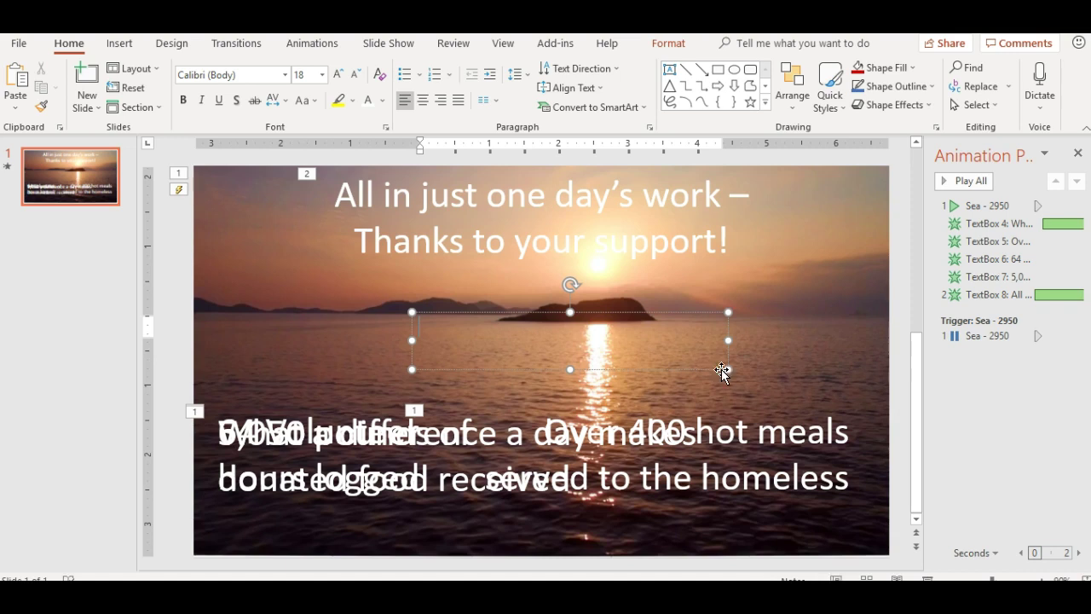
{"action": "type", "text": "Click on the link in the post a"}
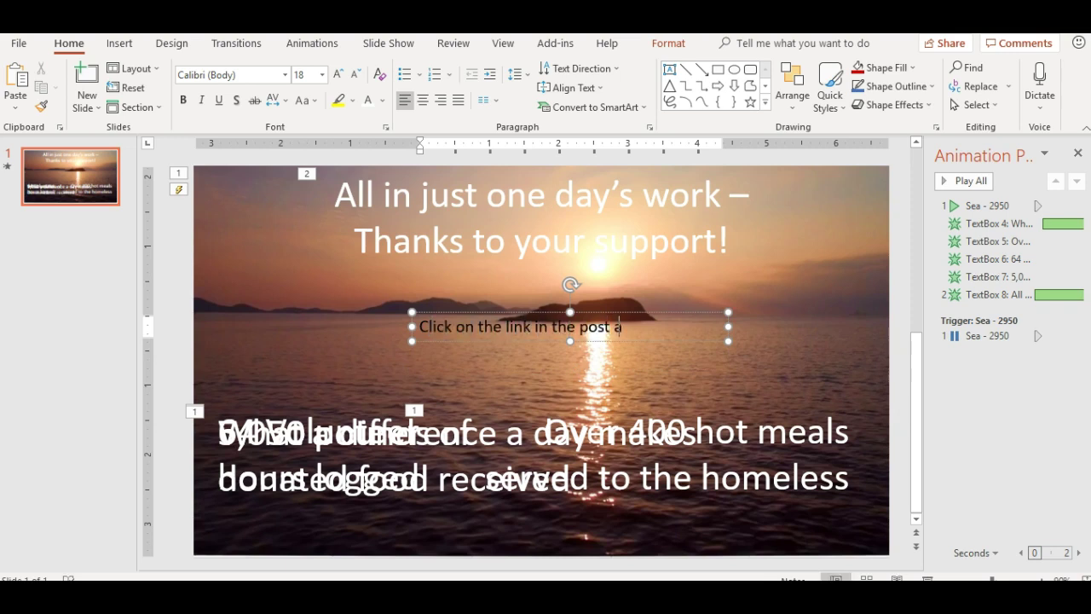
{"action": "type", "text": "nd see us in a"}
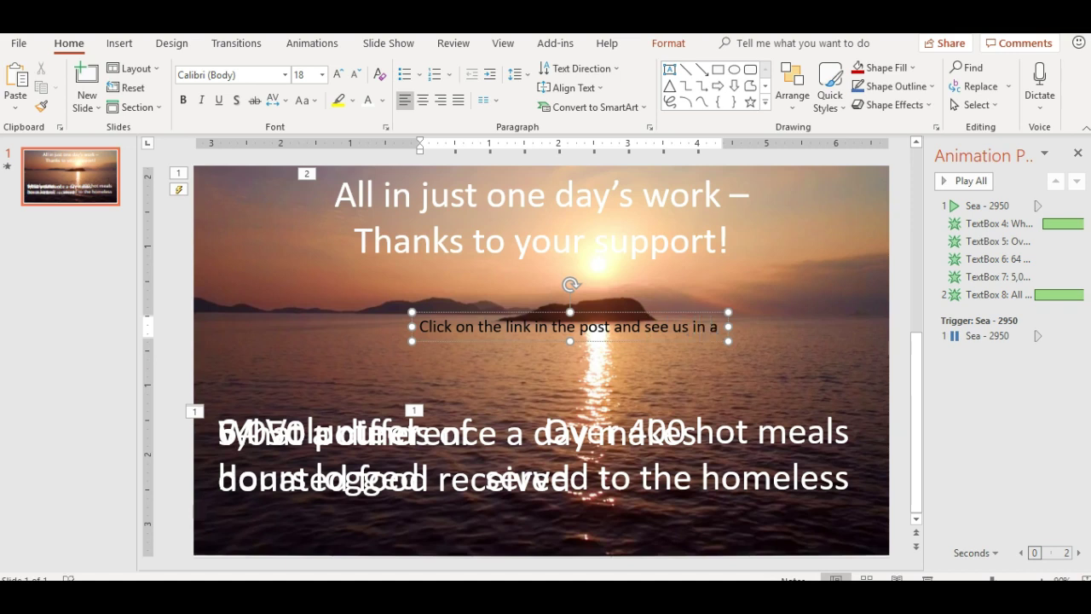
{"action": "type", "text": "ction."}
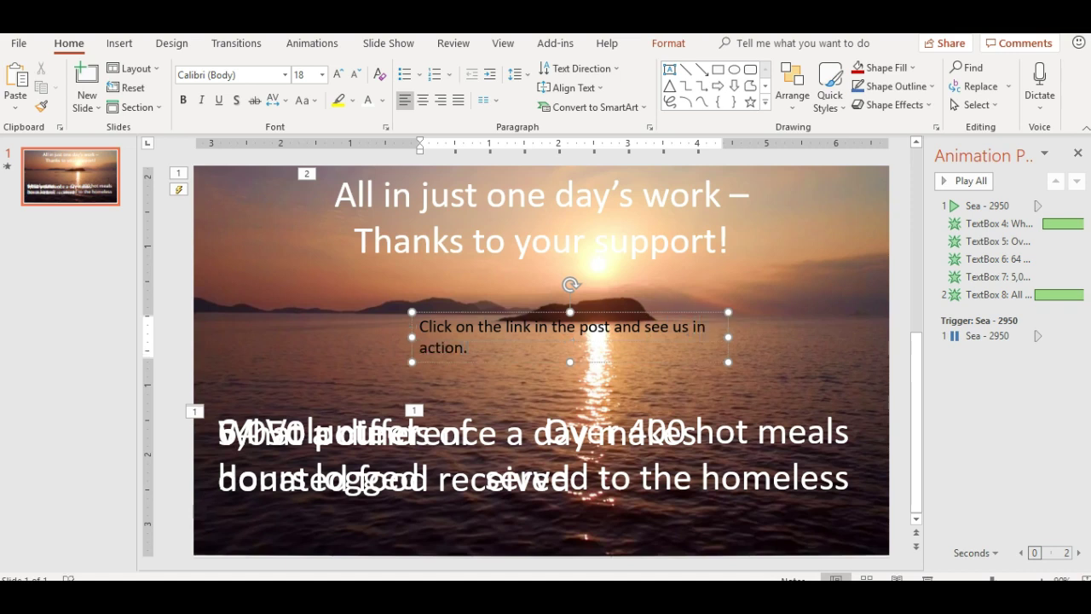
Make the caption white 40 pt, widen it, centre it, and align it with the bottom captions
{"action": "left_click", "coordinate": [669, 312]}
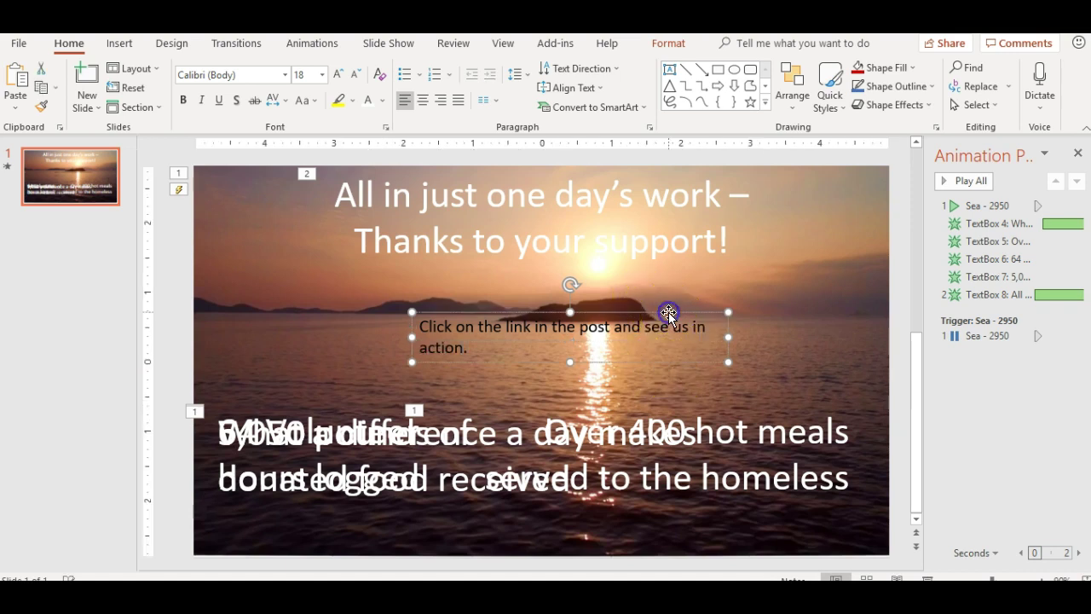
{"action": "left_click", "coordinate": [366, 101]}
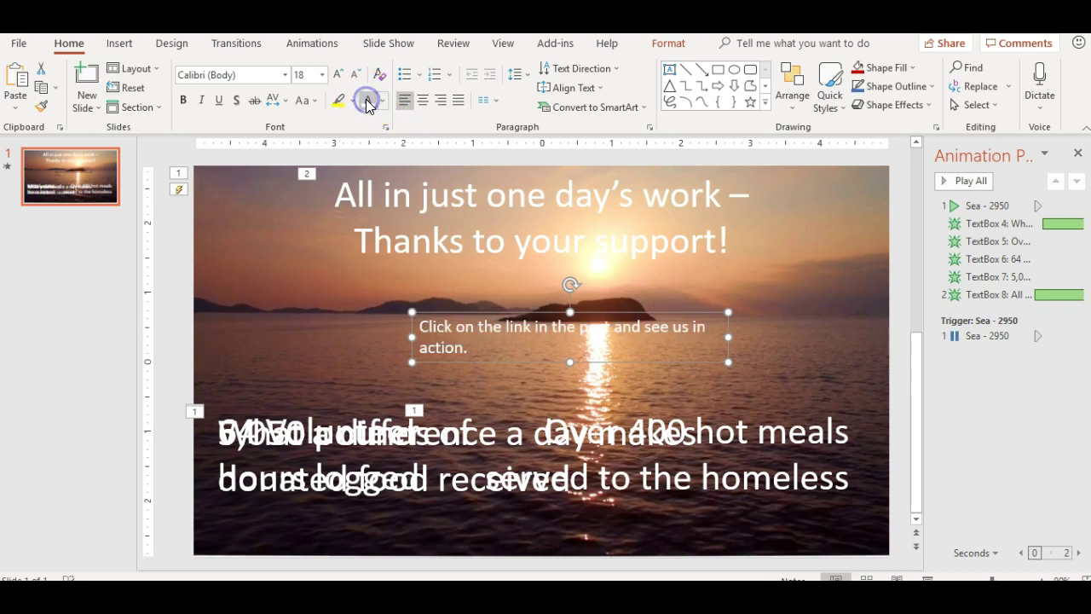
{"action": "left_click", "coordinate": [323, 75]}
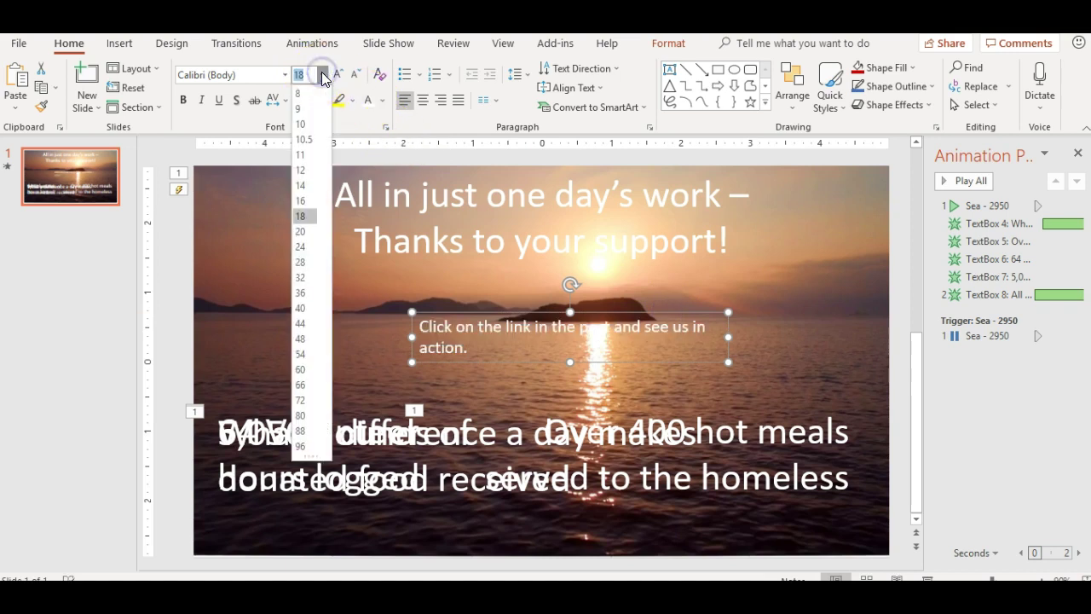
{"action": "left_click", "coordinate": [303, 309]}
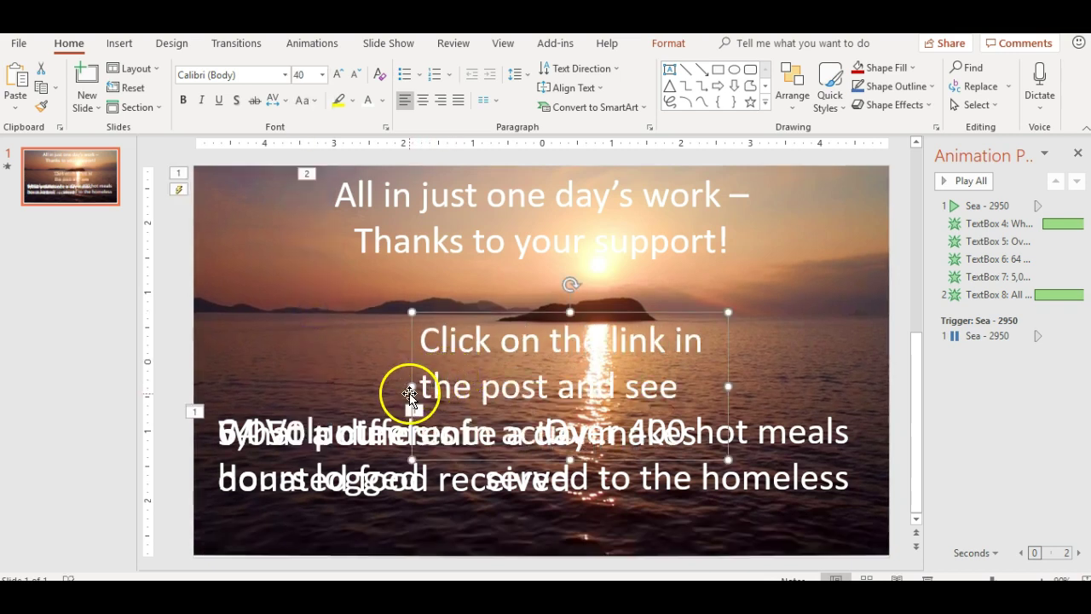
{"action": "left_click_drag", "start_coordinate": [412, 386], "coordinate": [277, 366]}
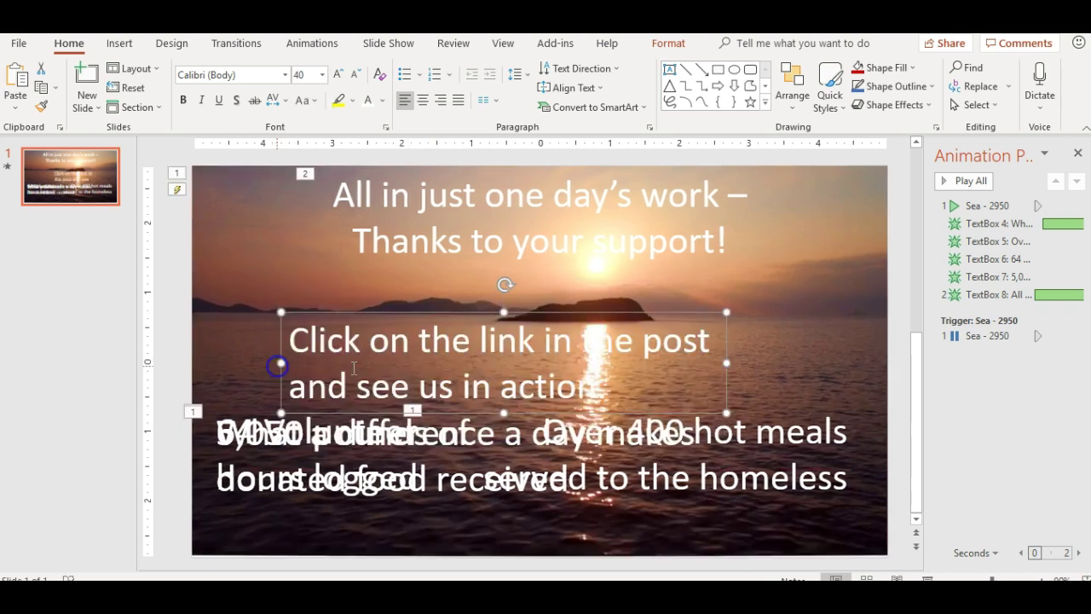
{"action": "left_click_drag", "start_coordinate": [731, 360], "coordinate": [783, 362]}
{"action": "left_click_drag", "start_coordinate": [730, 314], "coordinate": [738, 453]}
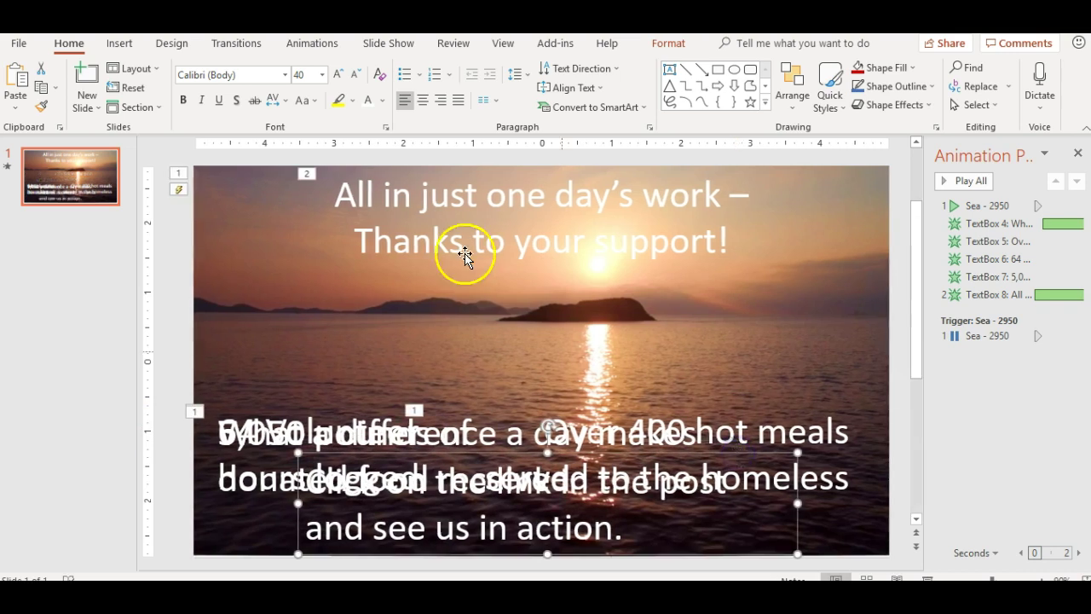
{"action": "left_click", "coordinate": [421, 103]}
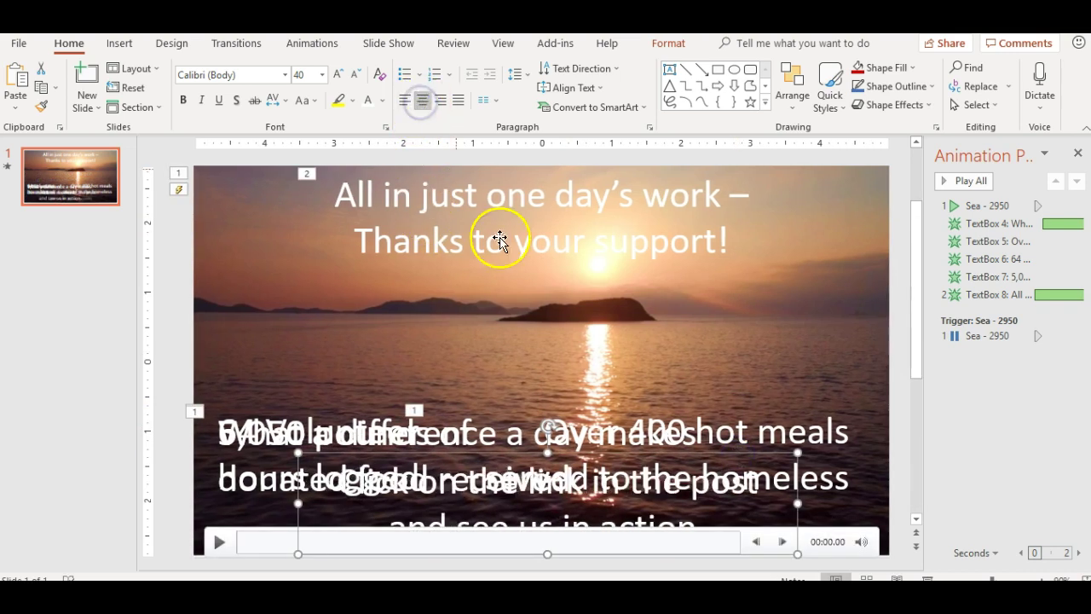
{"action": "left_click_drag", "start_coordinate": [744, 453], "coordinate": [727, 451]}
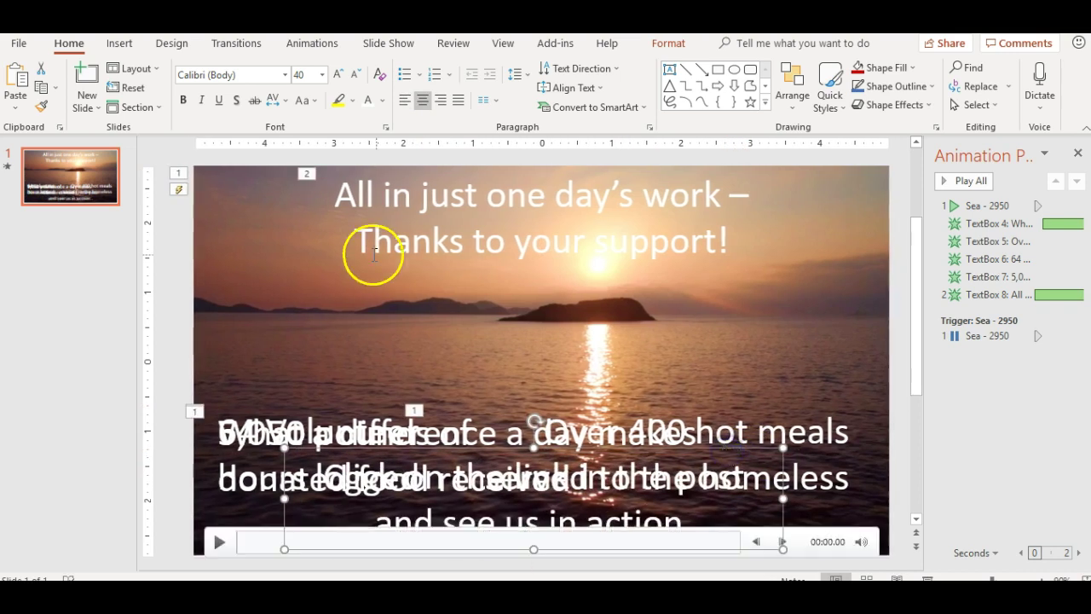
Insert a heart icon from the symbols category of the icon library
{"action": "left_click", "coordinate": [179, 237]}
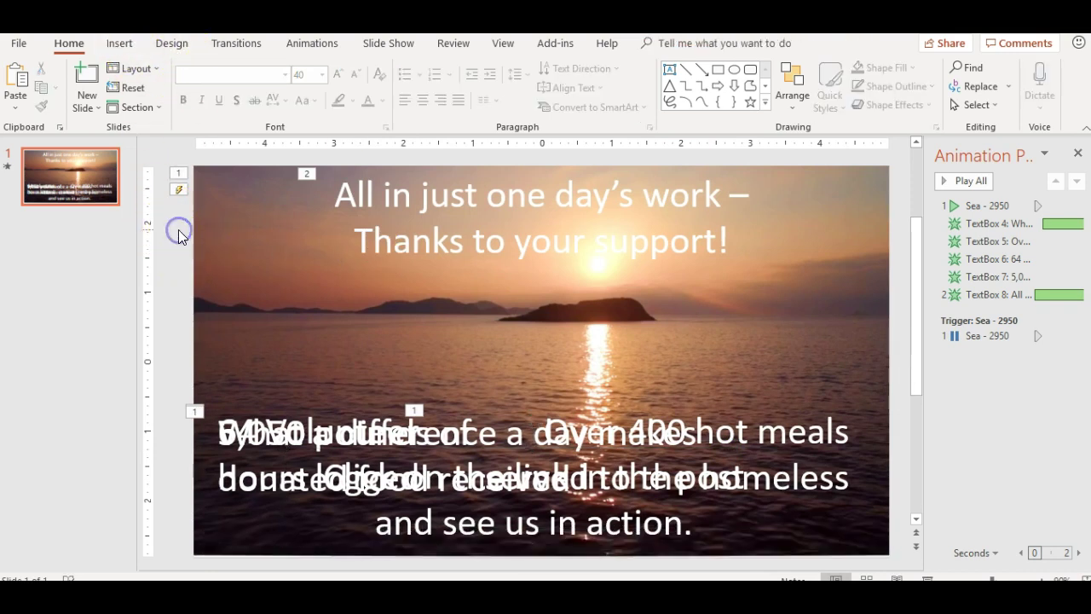
{"action": "left_click", "coordinate": [119, 43]}
{"action": "left_click", "coordinate": [305, 76]}
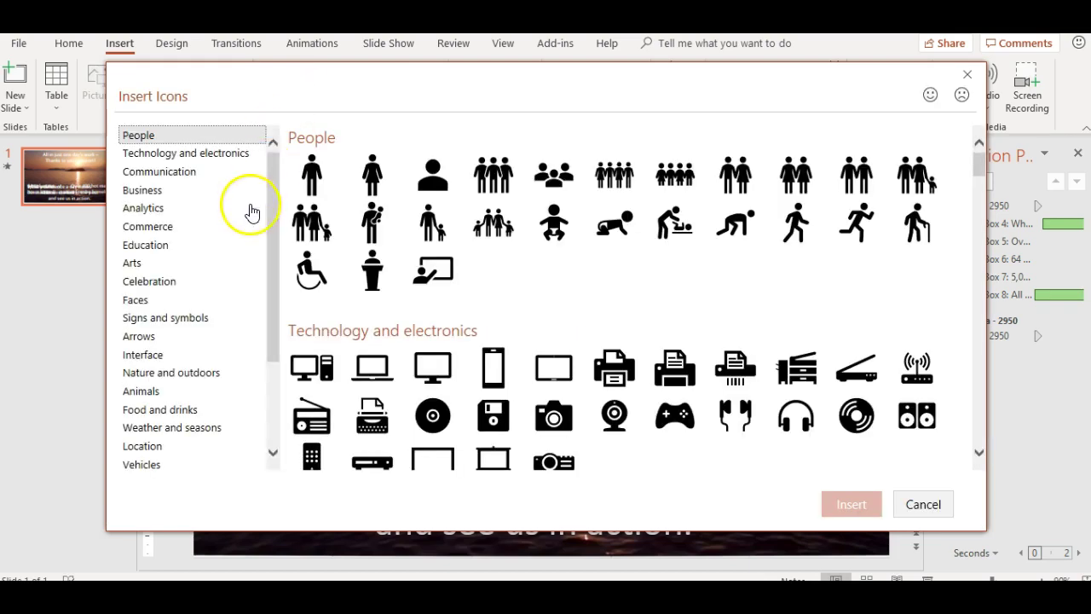
{"action": "left_click", "coordinate": [145, 300]}
{"action": "left_click", "coordinate": [493, 319]}
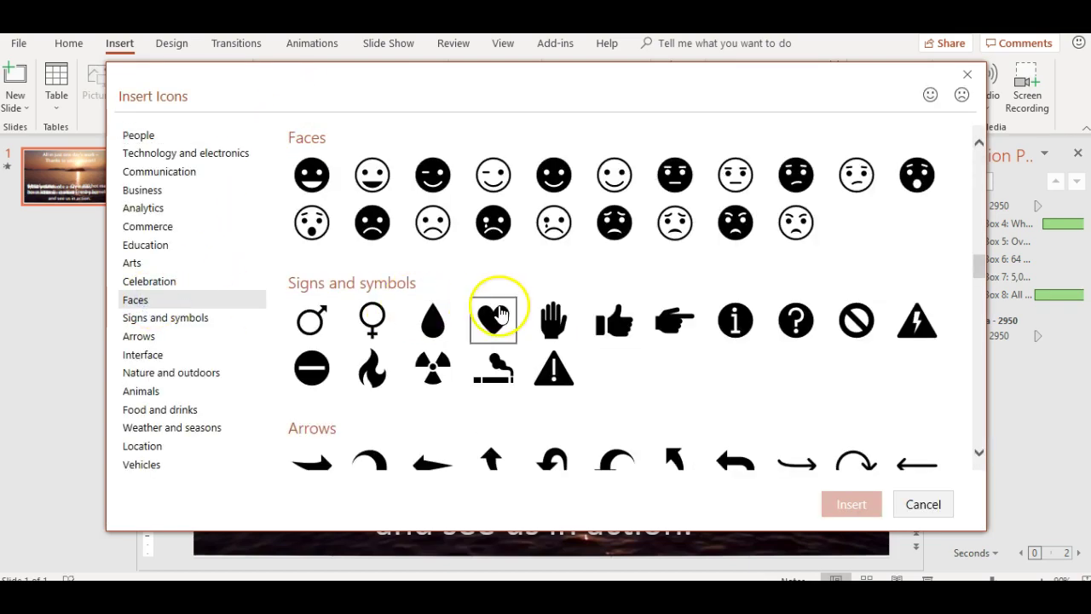
{"action": "left_click", "coordinate": [836, 507]}
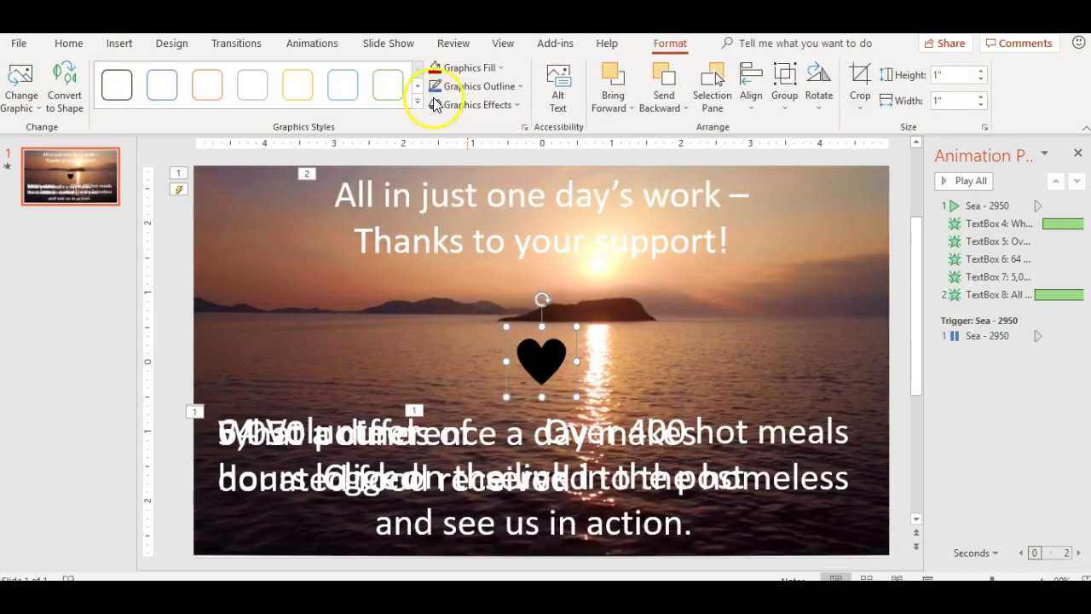
Fill the heart red, shrink it to 0.65 in, and place it after 'action.'
{"action": "left_click", "coordinate": [433, 75]}
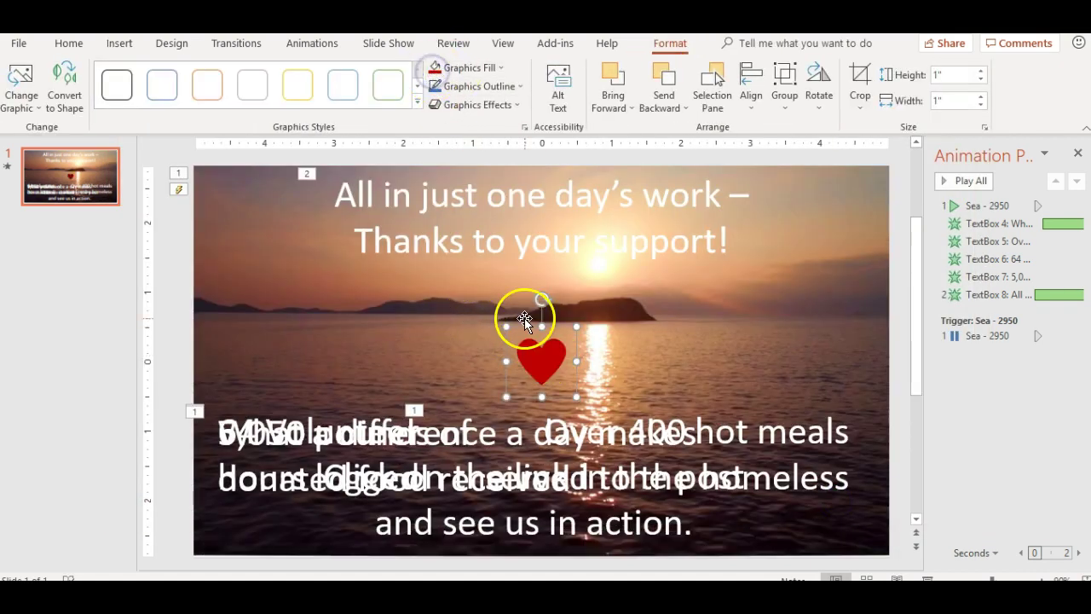
{"action": "left_click_drag", "start_coordinate": [519, 333], "coordinate": [691, 517]}
{"action": "left_click", "coordinate": [590, 523]}
{"action": "left_click", "coordinate": [328, 507]}
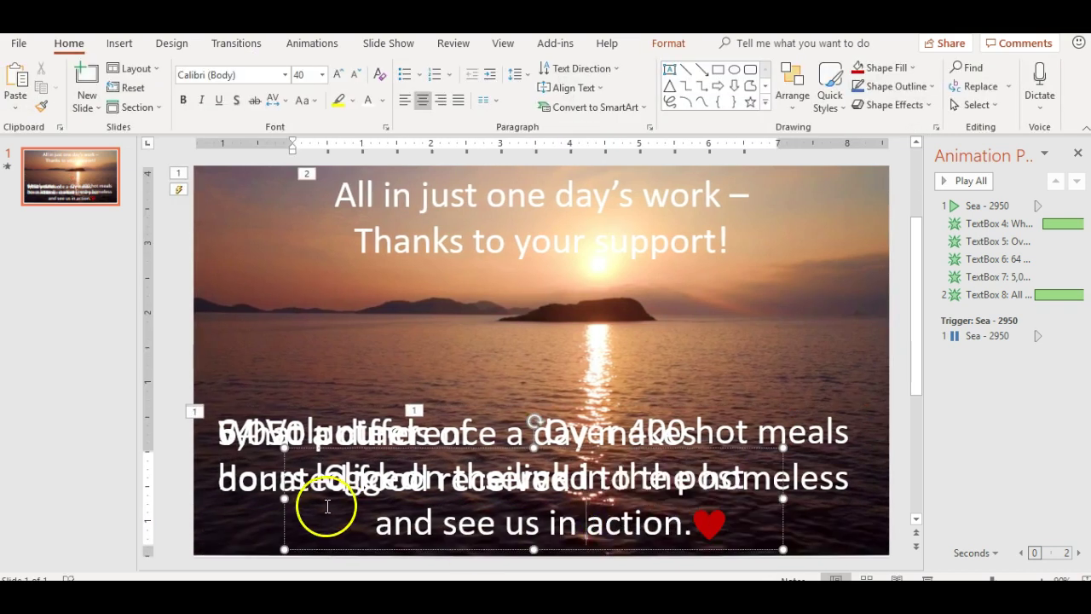
{"action": "left_click", "coordinate": [286, 517]}
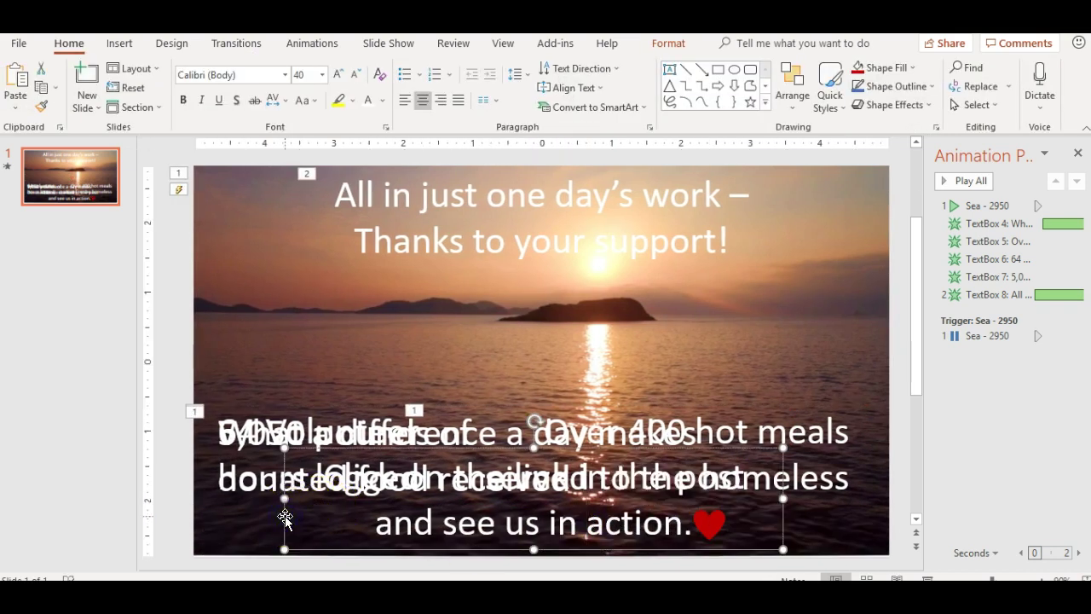
Give the closing caption a Fade entrance that starts After Previous
{"action": "left_click", "coordinate": [310, 47]}
{"action": "left_click", "coordinate": [210, 81]}
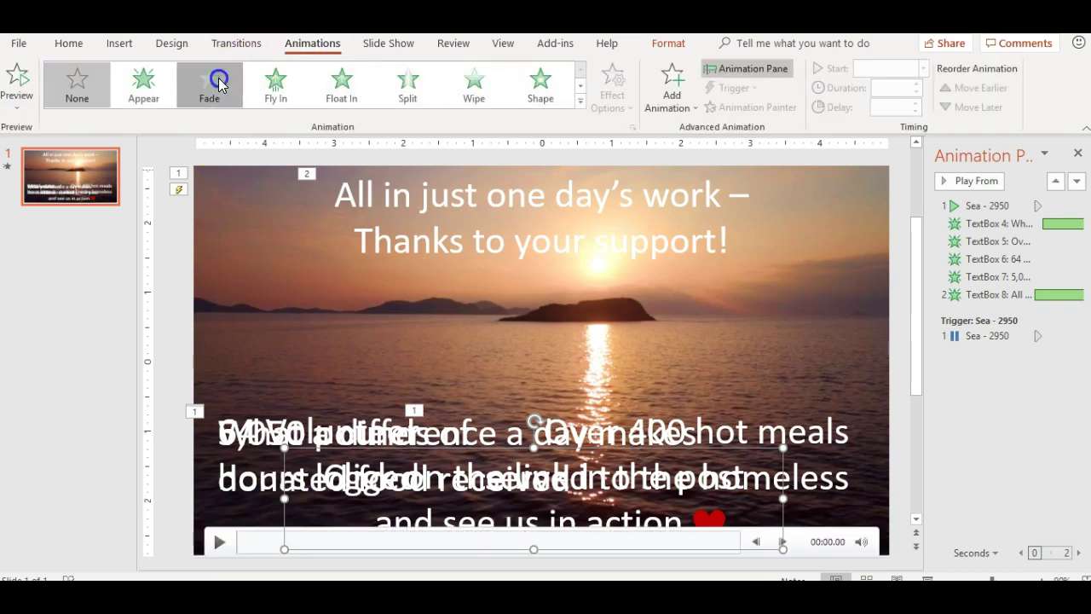
{"action": "left_click", "coordinate": [922, 68]}
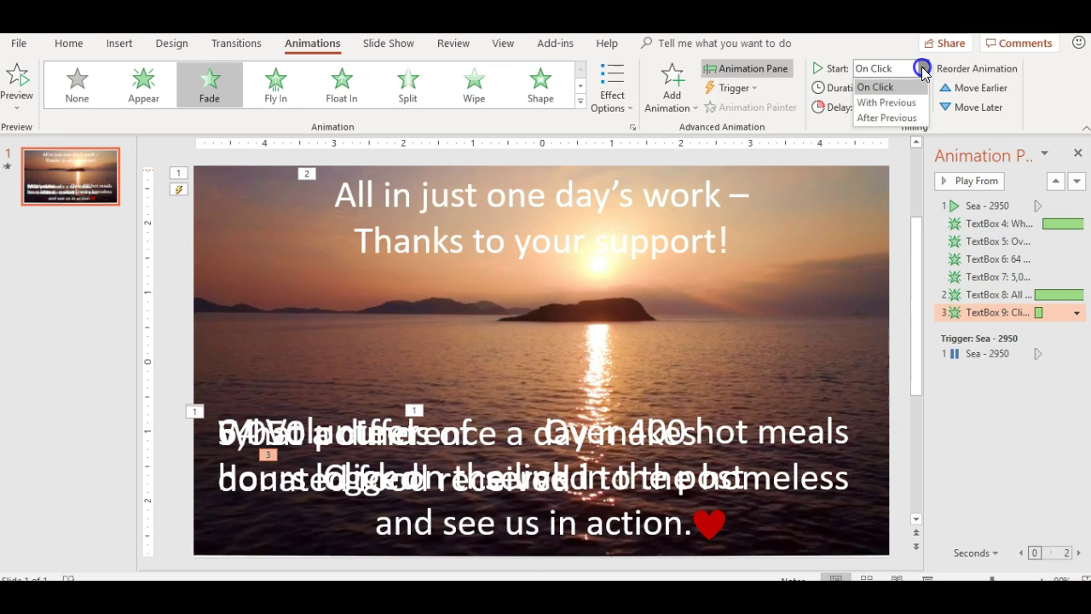
{"action": "left_click", "coordinate": [909, 119]}
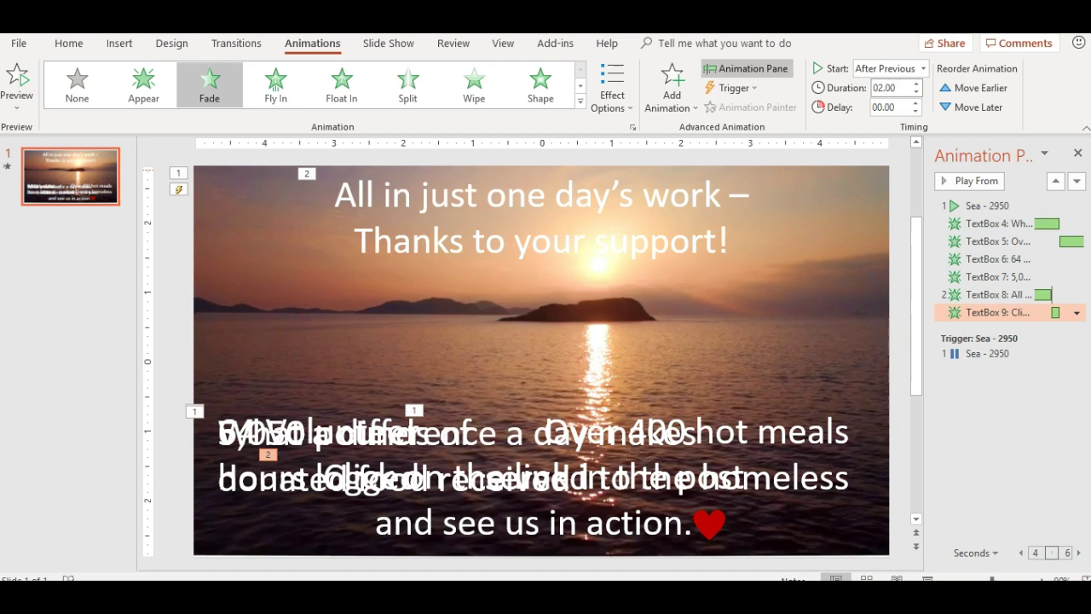
{"action": "left_click", "coordinate": [1077, 312]}
{"action": "left_click", "coordinate": [1037, 388]}
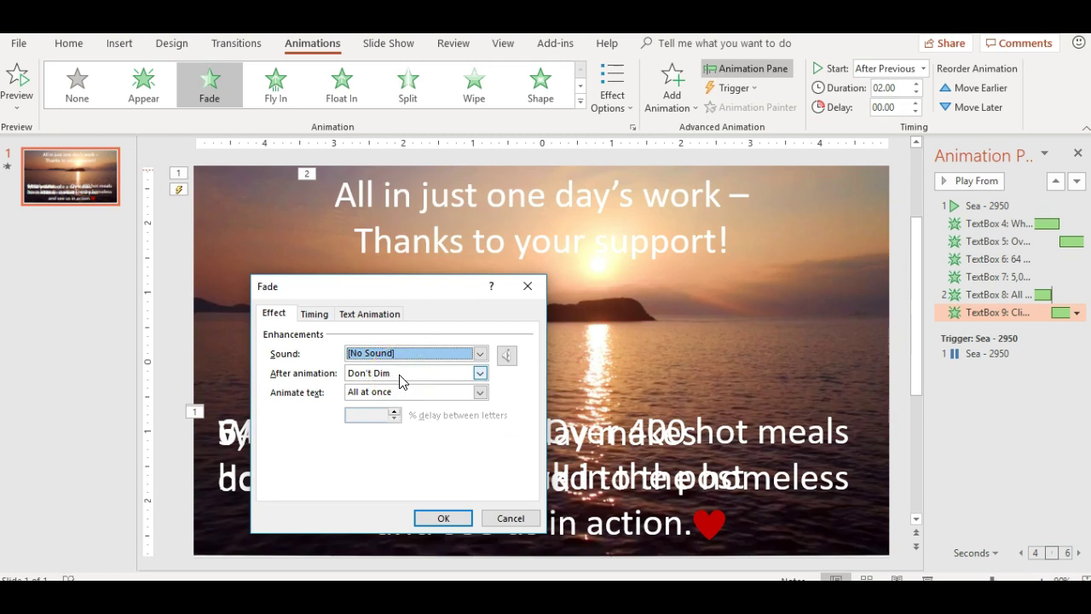
{"action": "left_click", "coordinate": [441, 517]}
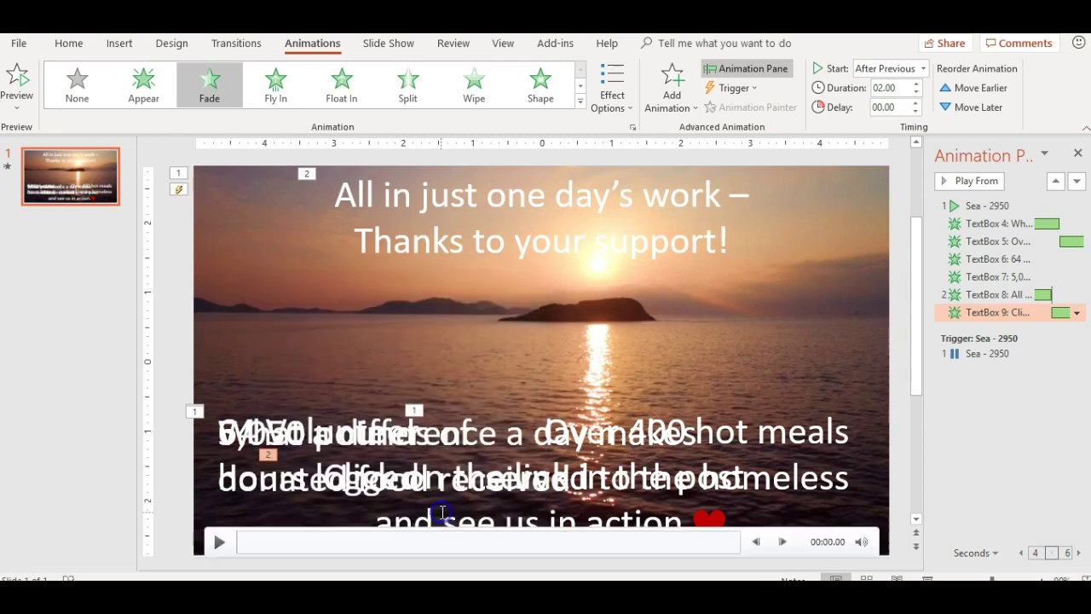
Give the red heart a 2-second Fade that starts With Previous
{"action": "left_click", "coordinate": [706, 518]}
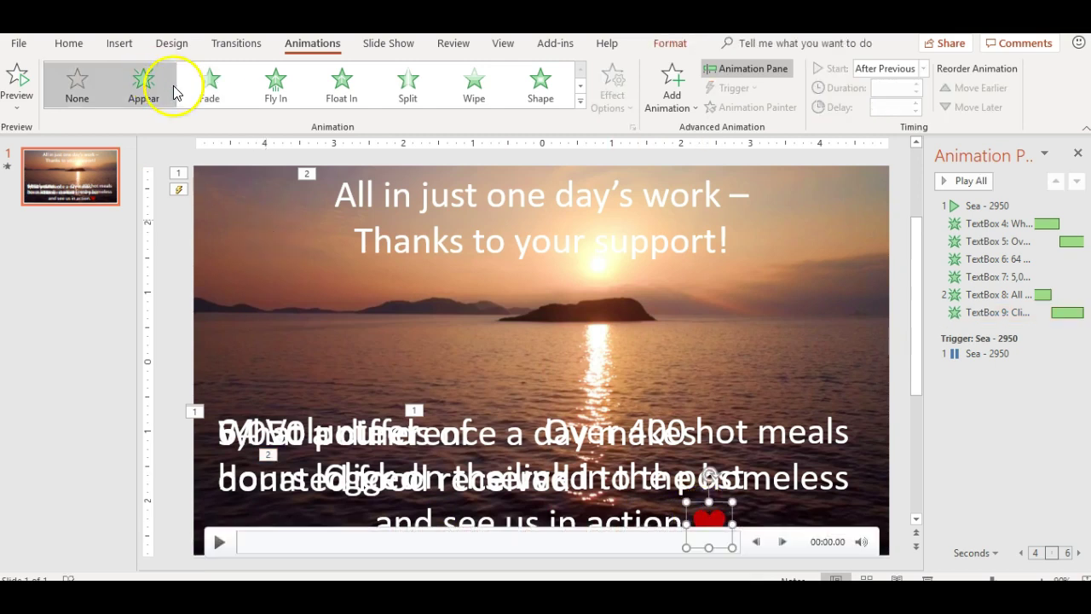
{"action": "left_click", "coordinate": [211, 89]}
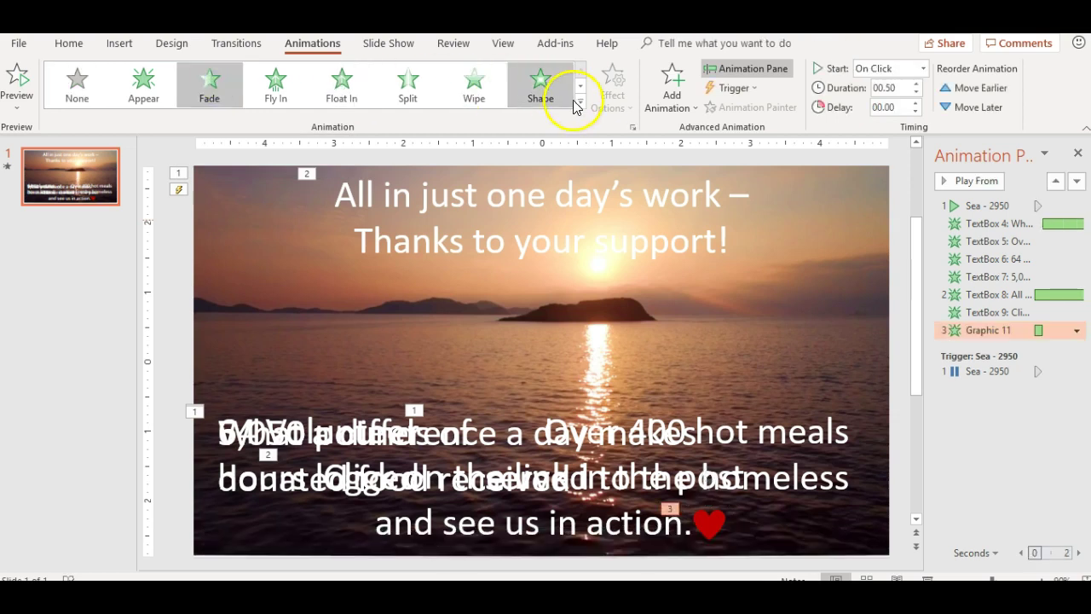
{"action": "left_click", "coordinate": [894, 88]}
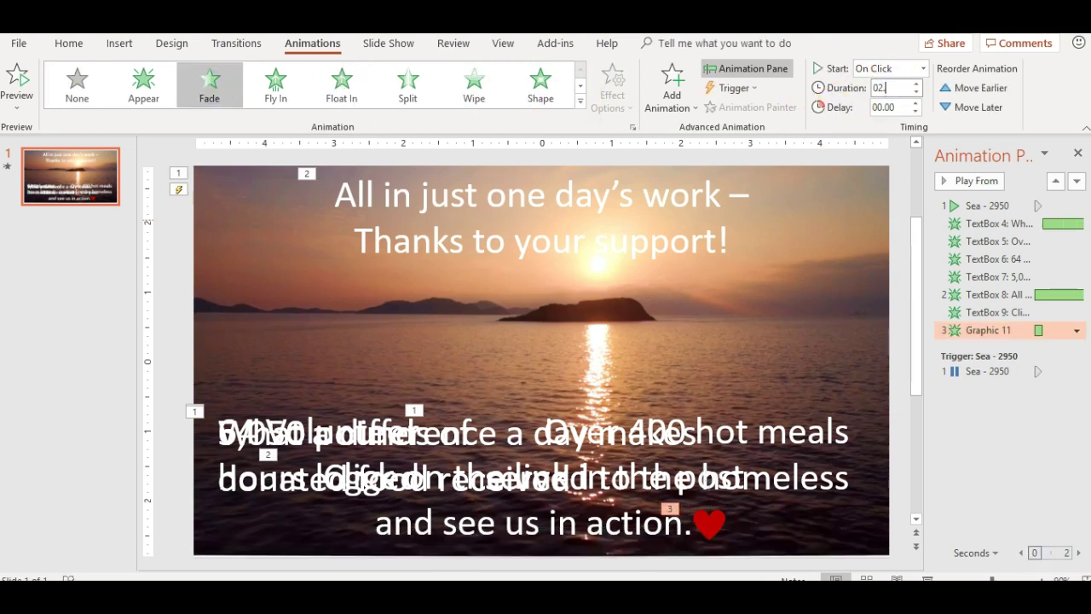
{"action": "left_click", "coordinate": [1077, 331]}
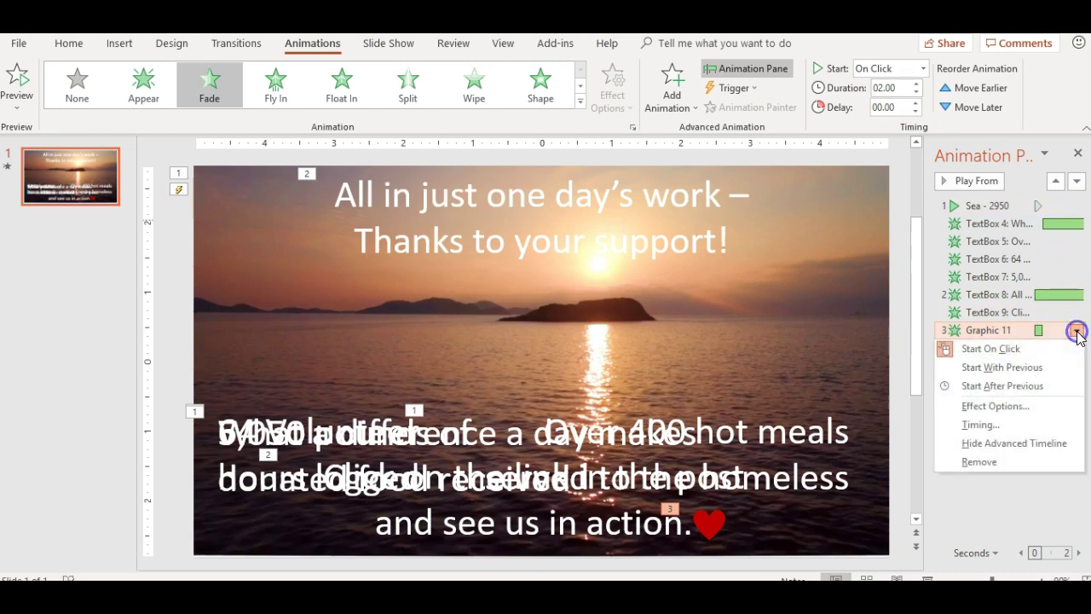
{"action": "left_click", "coordinate": [1048, 367]}
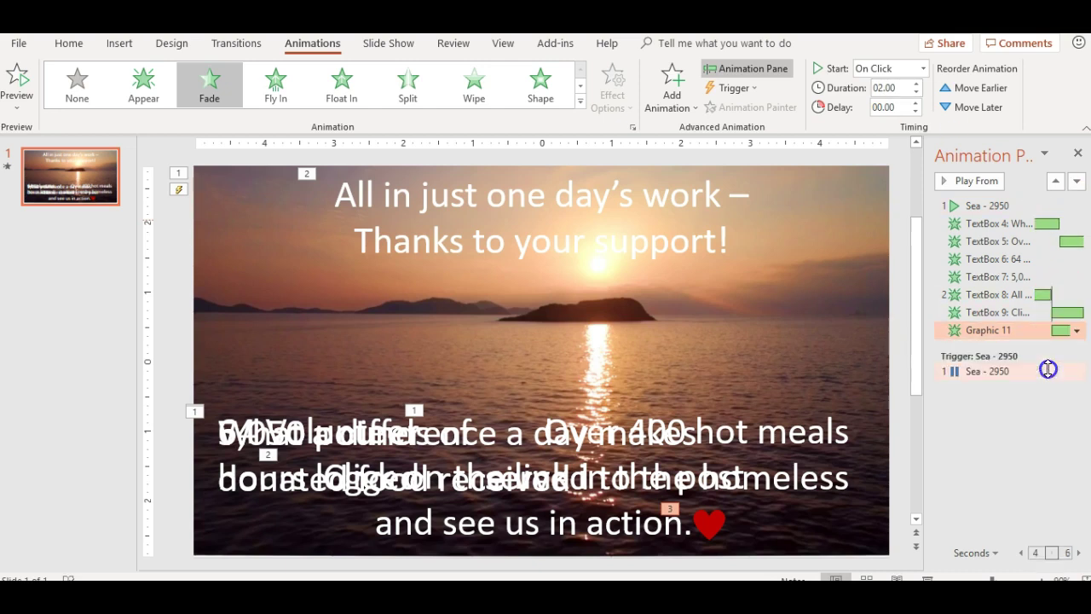
{"action": "left_click", "coordinate": [994, 448]}
{"action": "left_click", "coordinate": [953, 183]}
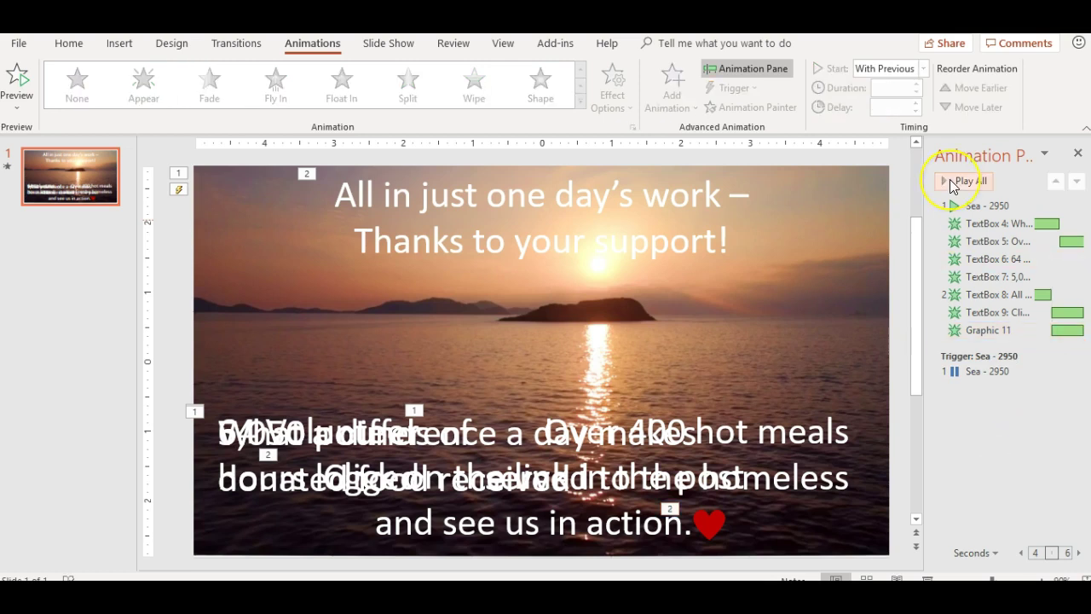
{"action": "left_click", "coordinate": [953, 183]}
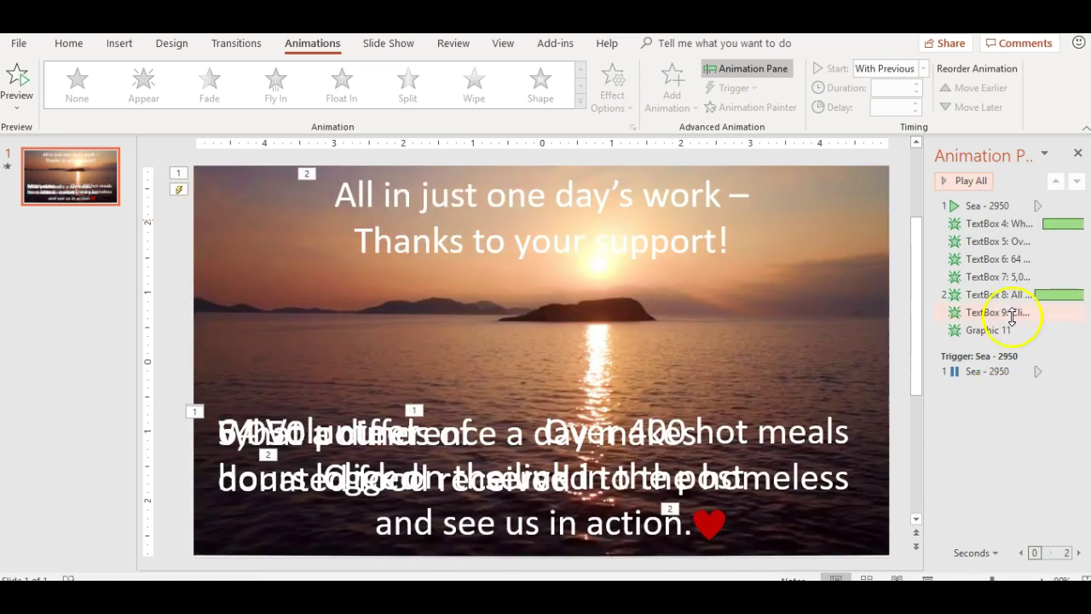
Set the thank-you caption's fade to start After Previous
{"action": "left_click", "coordinate": [1008, 294]}
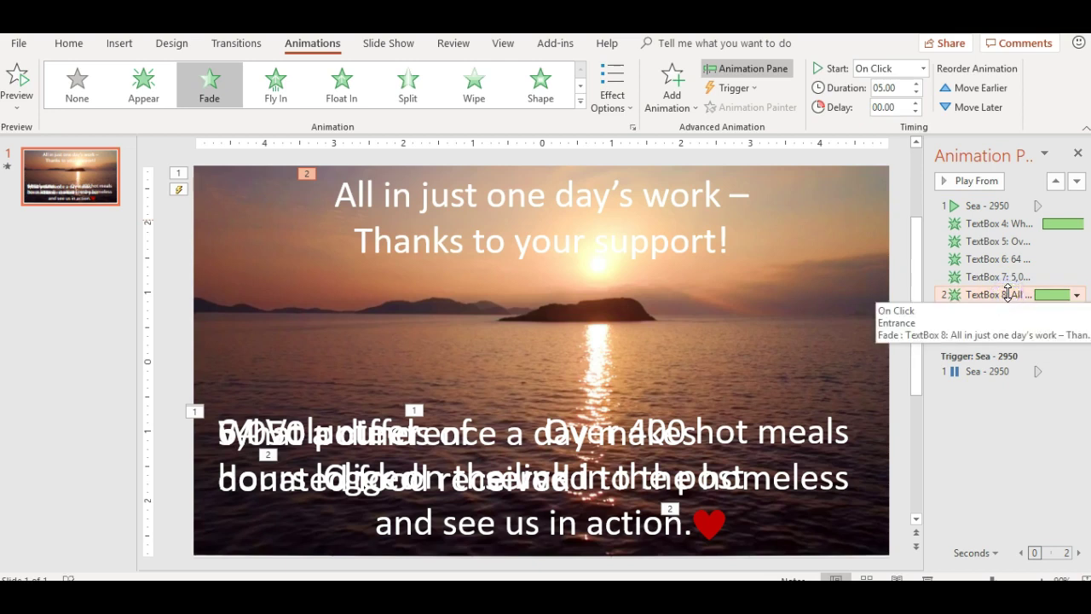
{"action": "left_click", "coordinate": [1078, 295]}
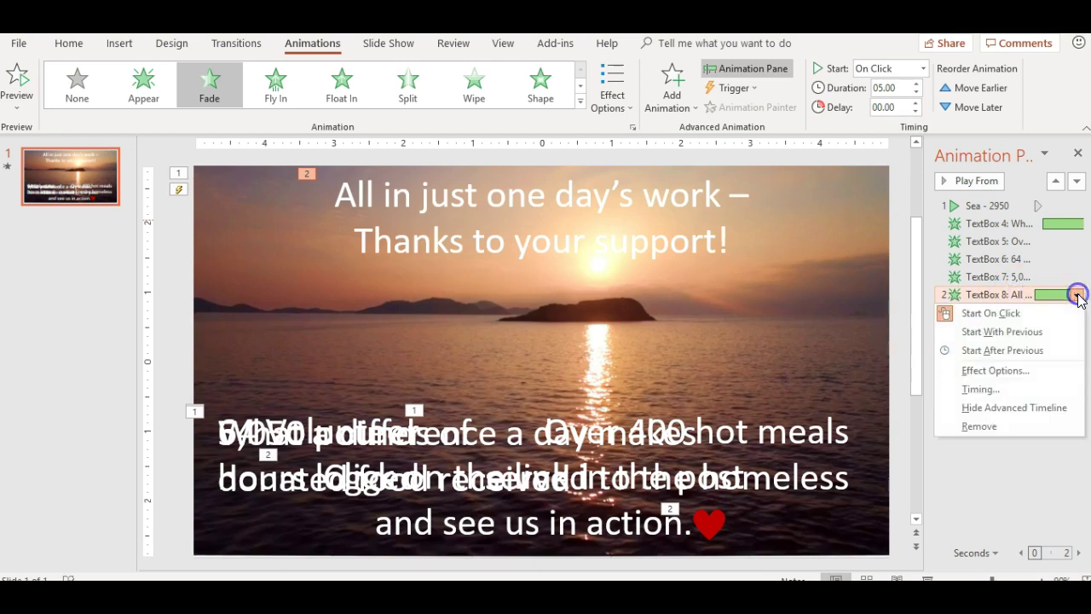
{"action": "left_click", "coordinate": [1052, 350]}
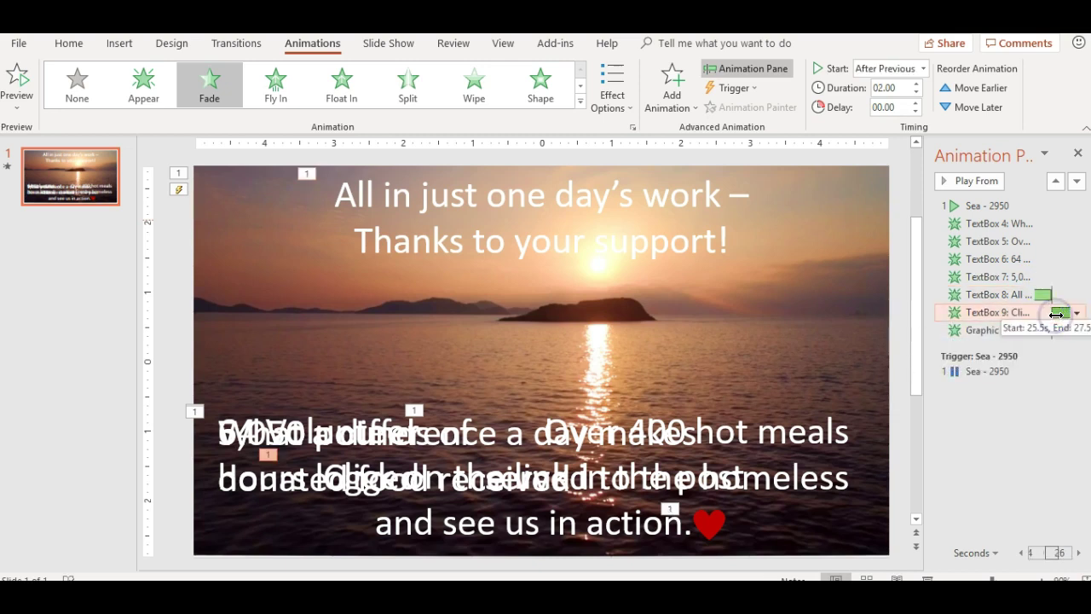
Check the Fade effect options for TextBox 7 and TextBox 8, then select the video's animation
{"action": "left_click", "coordinate": [1077, 278]}
{"action": "left_click", "coordinate": [1052, 353]}
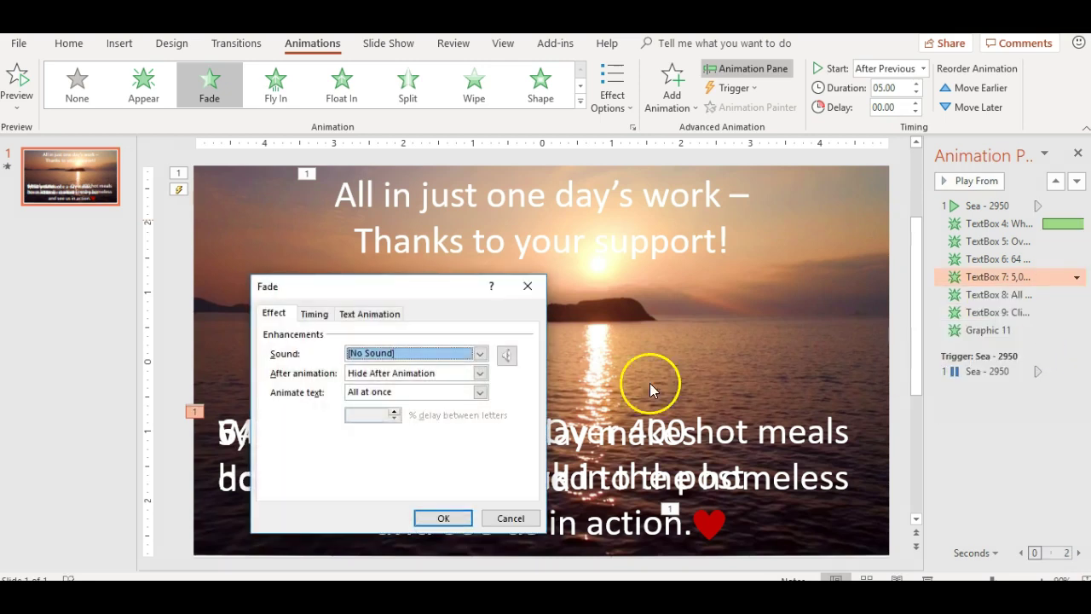
{"action": "left_click", "coordinate": [457, 517]}
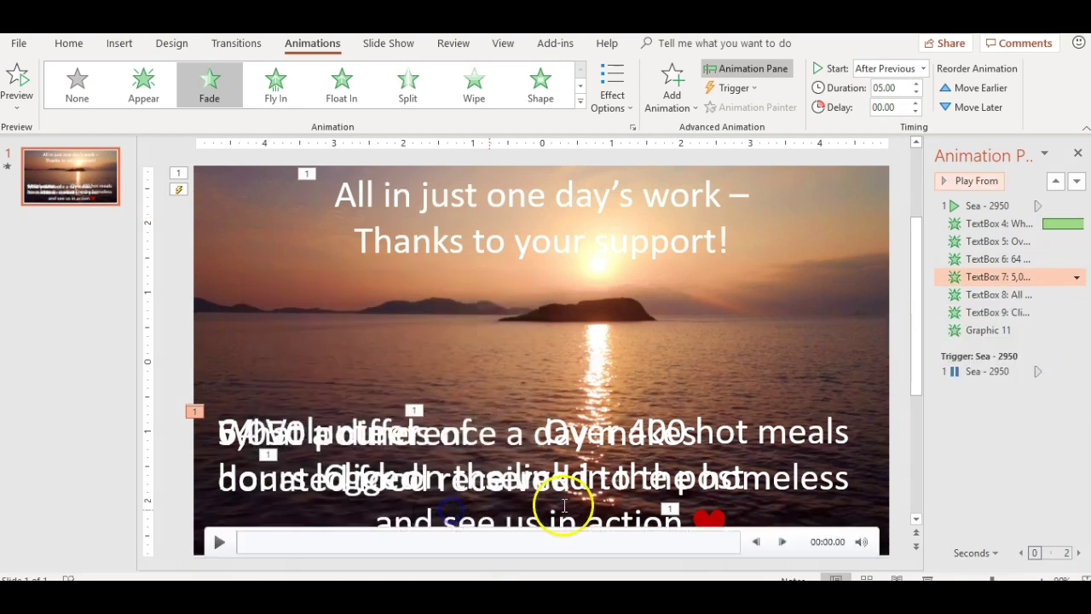
{"action": "left_click", "coordinate": [1078, 295]}
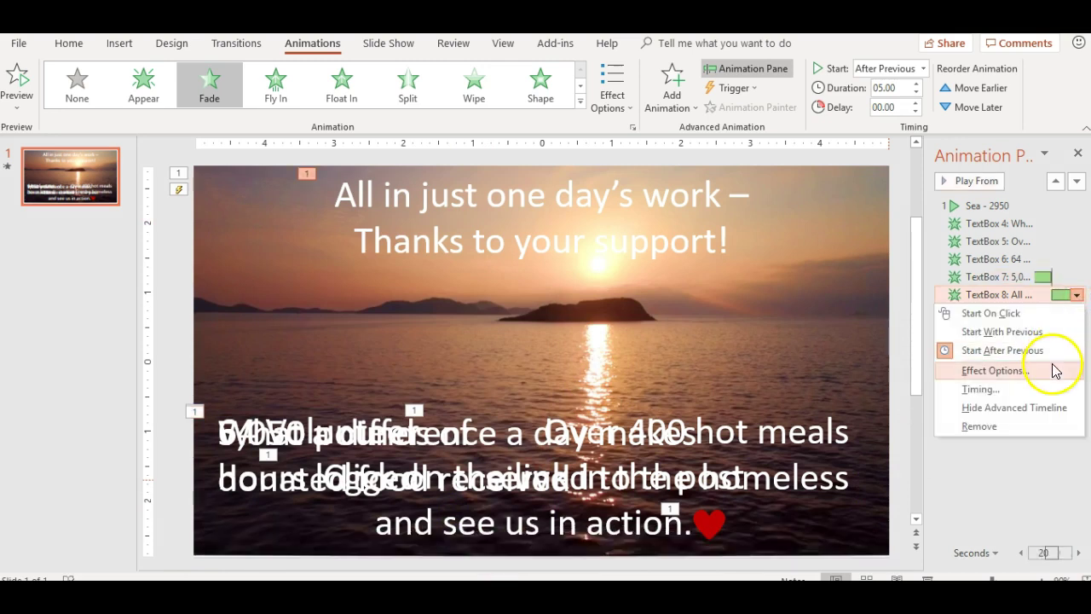
{"action": "left_click", "coordinate": [1054, 370]}
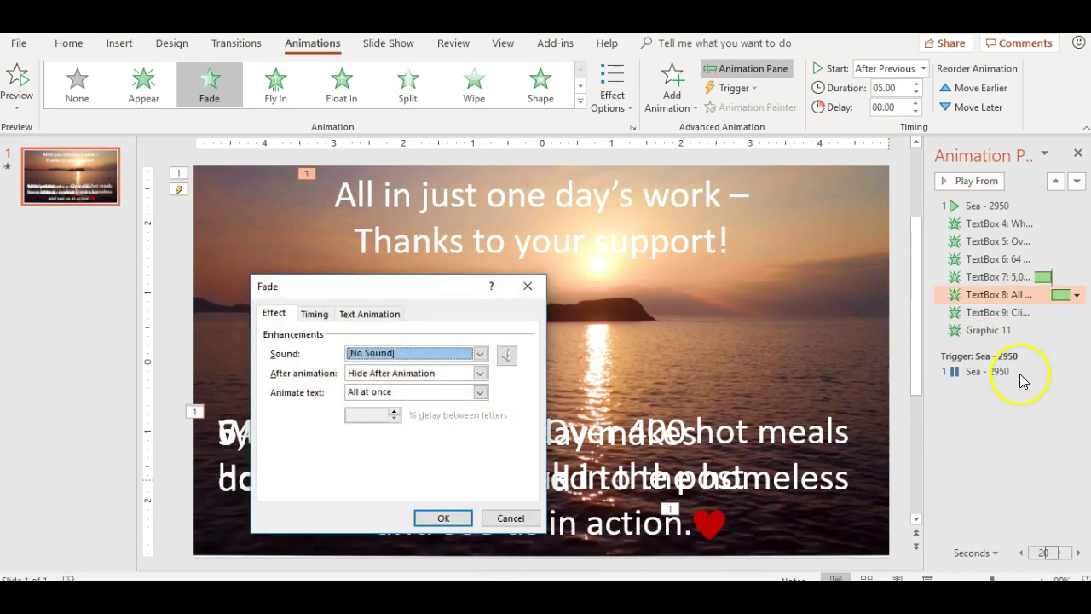
{"action": "left_click", "coordinate": [448, 520]}
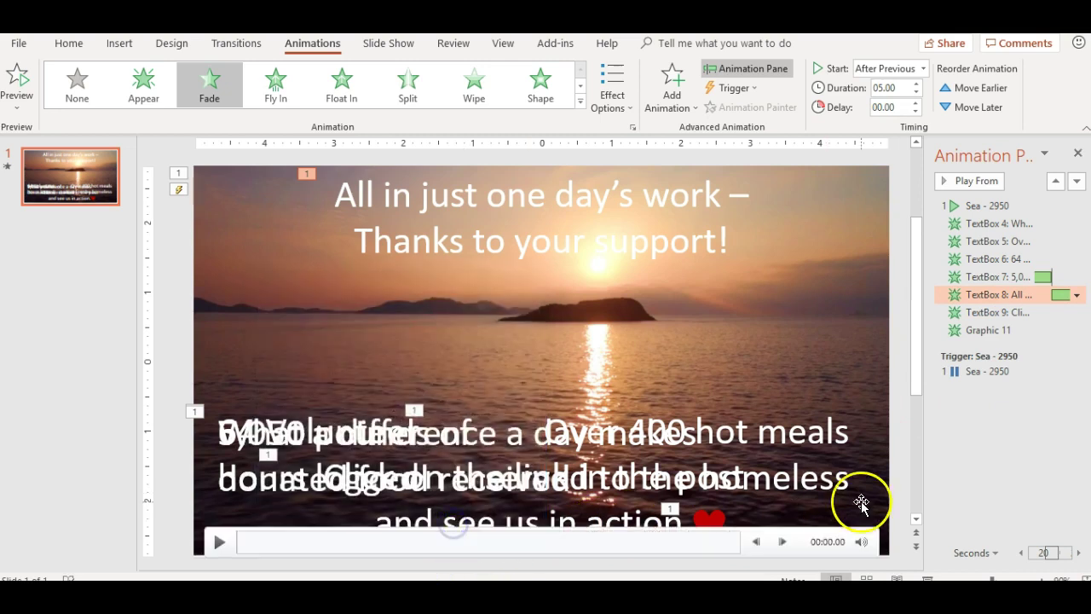
{"action": "left_click", "coordinate": [950, 205]}
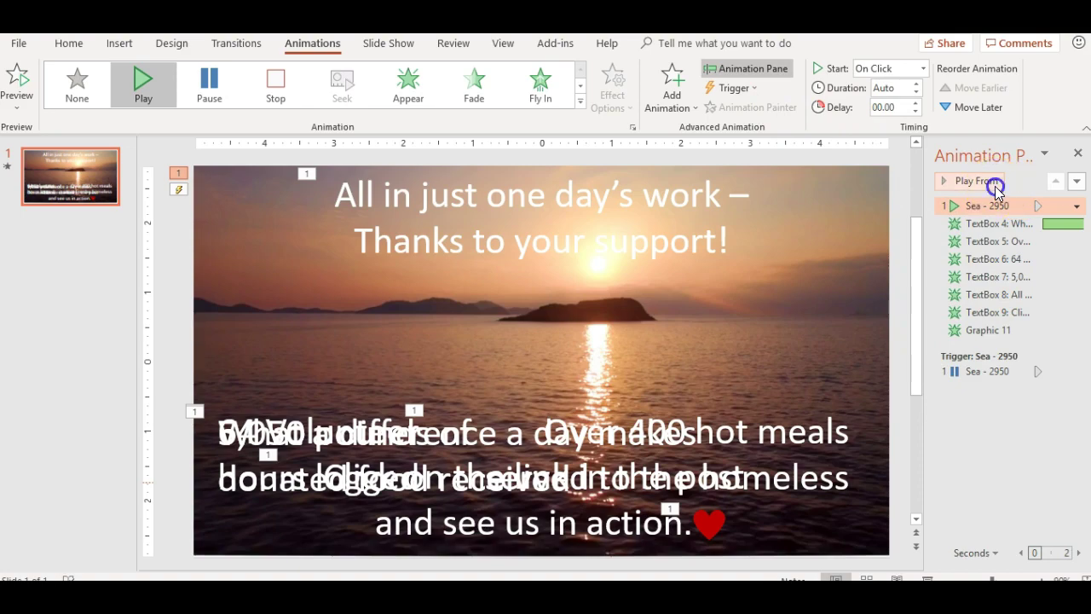
Preview the animations from the video through the final caption and heart, then stop
{"action": "left_click", "coordinate": [979, 180]}
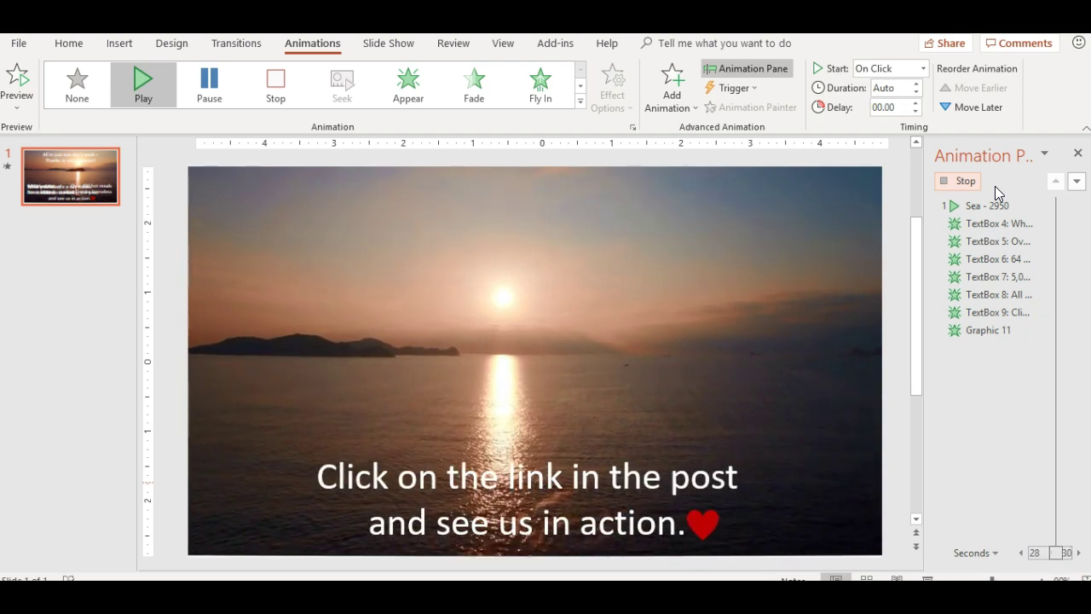
{"action": "left_click", "coordinate": [995, 194]}
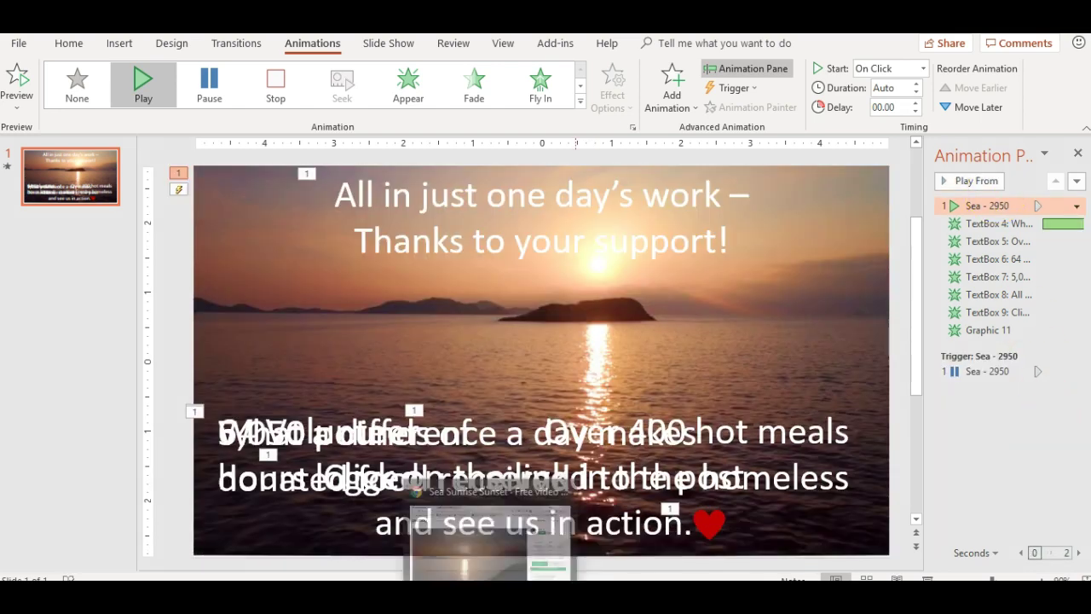
In Chrome, load the bensound.com music site
{"action": "left_click", "coordinate": [460, 572]}
{"action": "left_click", "coordinate": [244, 41]}
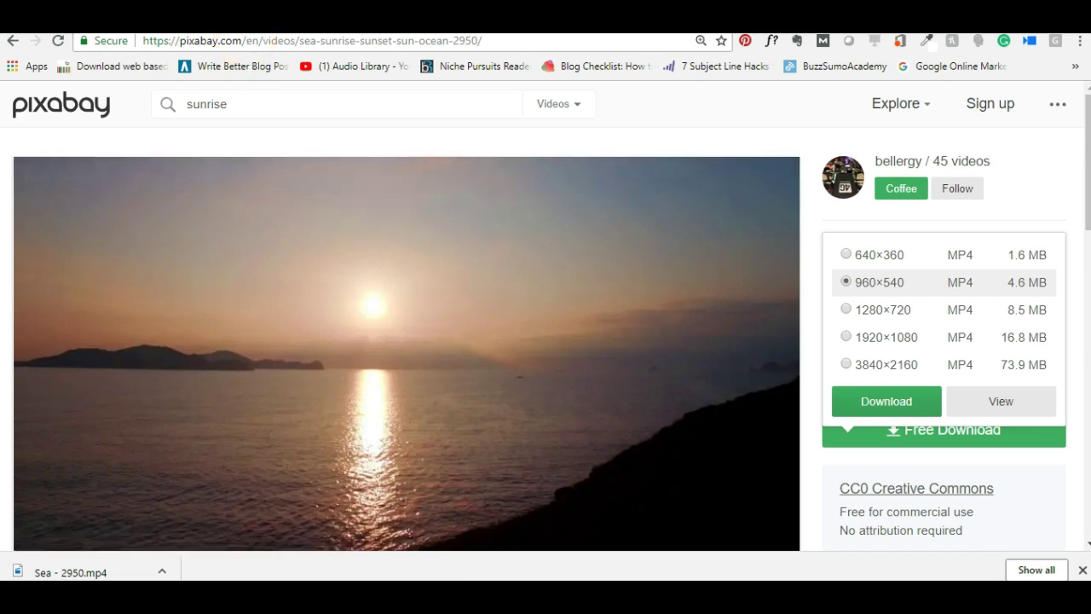
{"action": "type", "text": "bensound.com"}
{"action": "key", "text": "Return"}
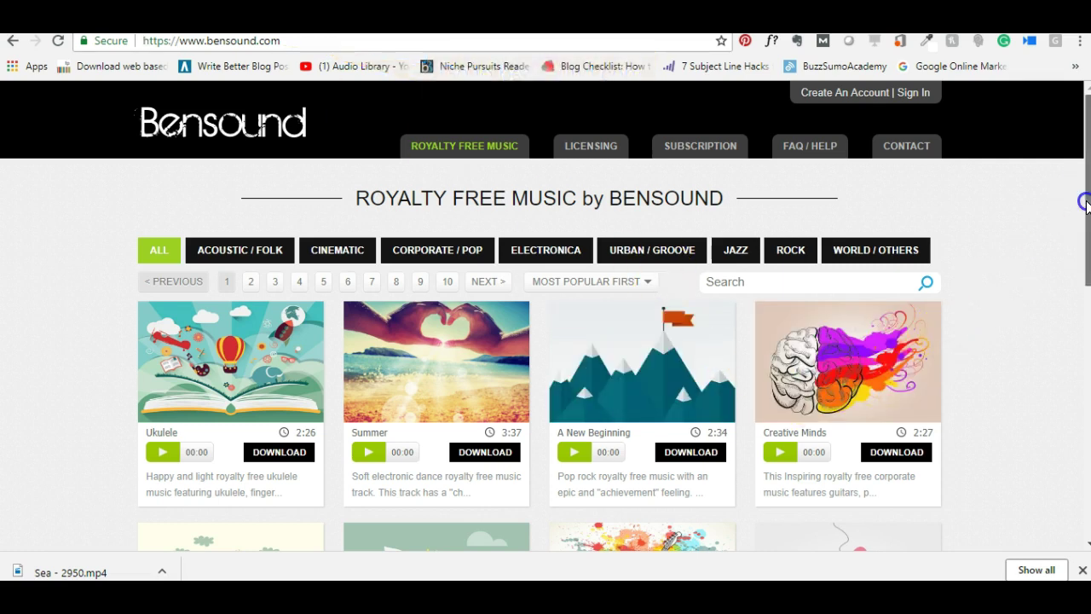
Download Acoustic Breeze under the free licence and show the MP3 in its folder
{"action": "left_click_drag", "start_coordinate": [1086, 205], "coordinate": [1086, 386]}
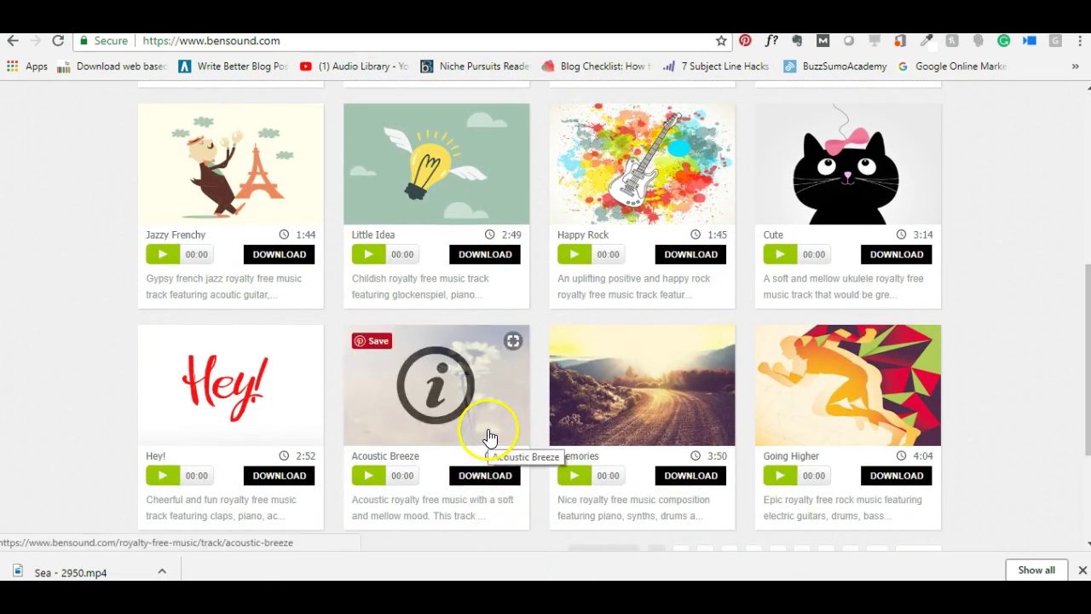
{"action": "left_click", "coordinate": [494, 483]}
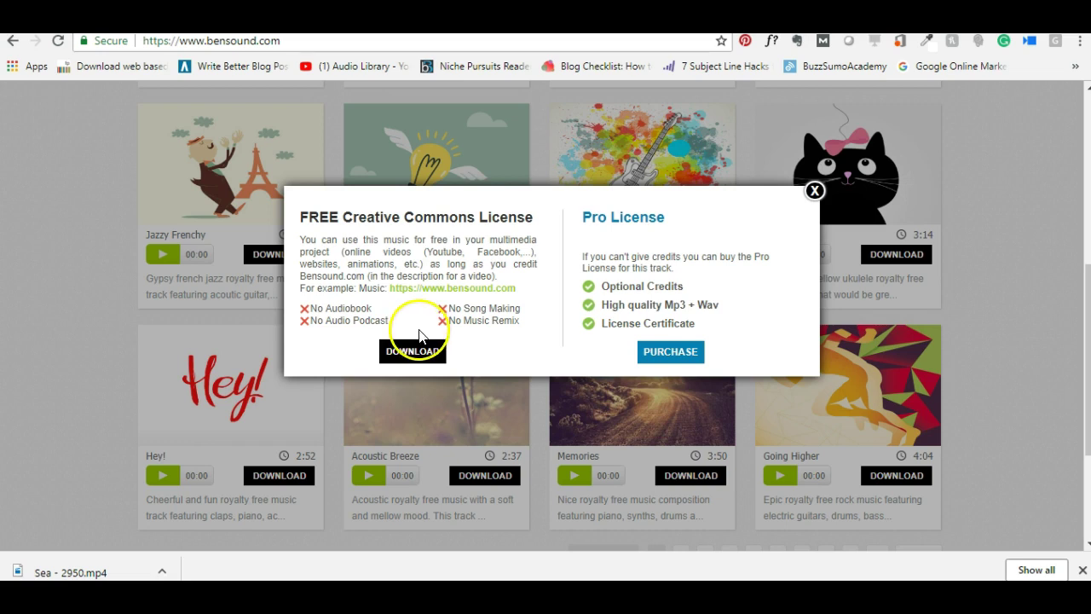
{"action": "left_click", "coordinate": [414, 358]}
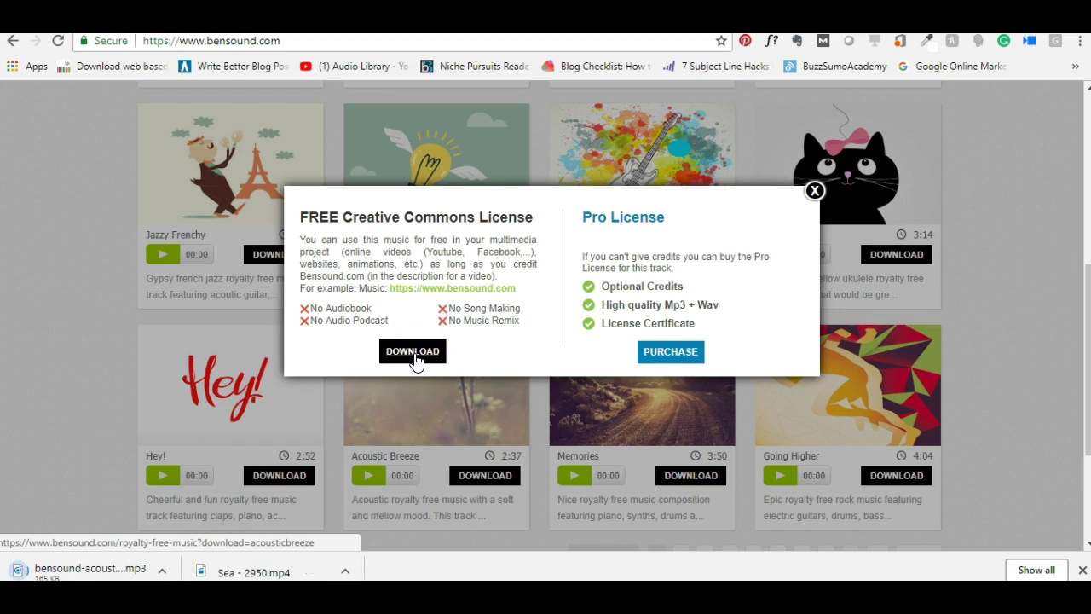
{"action": "left_click", "coordinate": [157, 571]}
{"action": "left_click", "coordinate": [175, 515]}
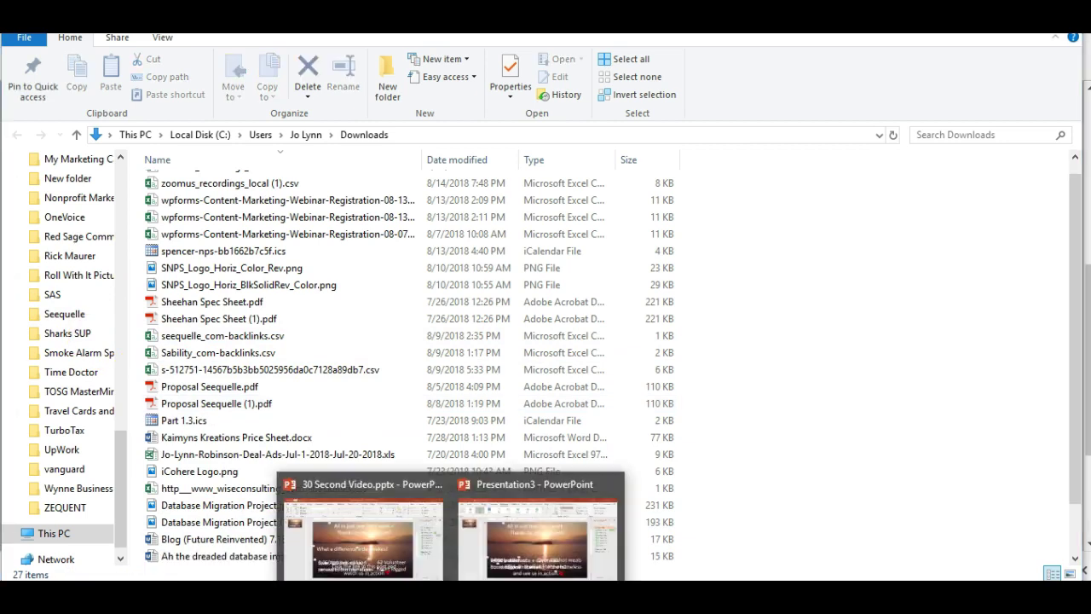
Insert bensound-acousticbreeze.mp3 from the PC, set to Play in Background, hidden during show
{"action": "left_click", "coordinate": [479, 570]}
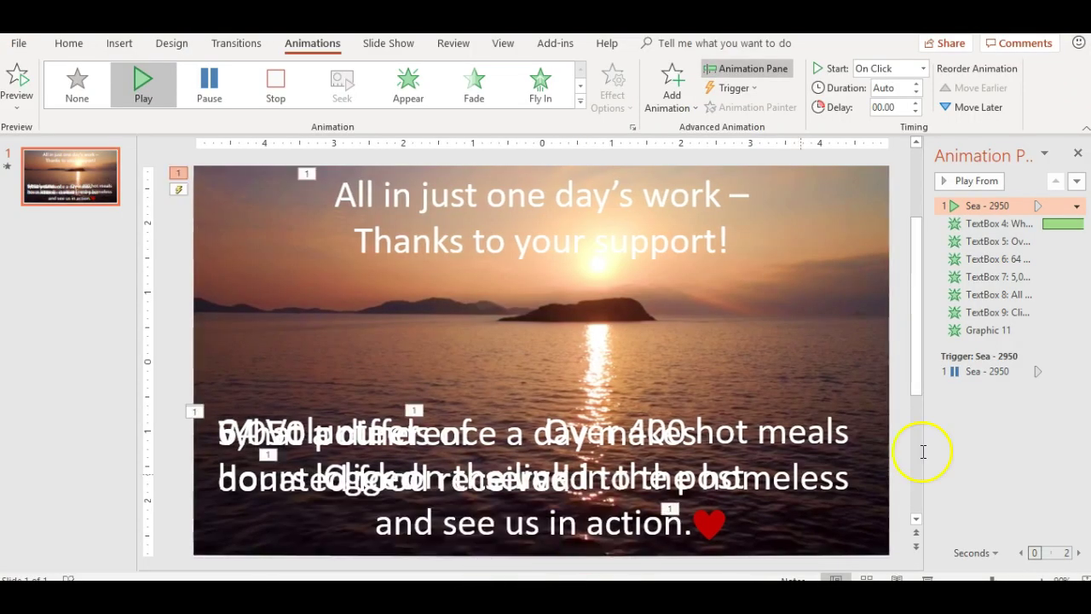
{"action": "left_click", "coordinate": [120, 43]}
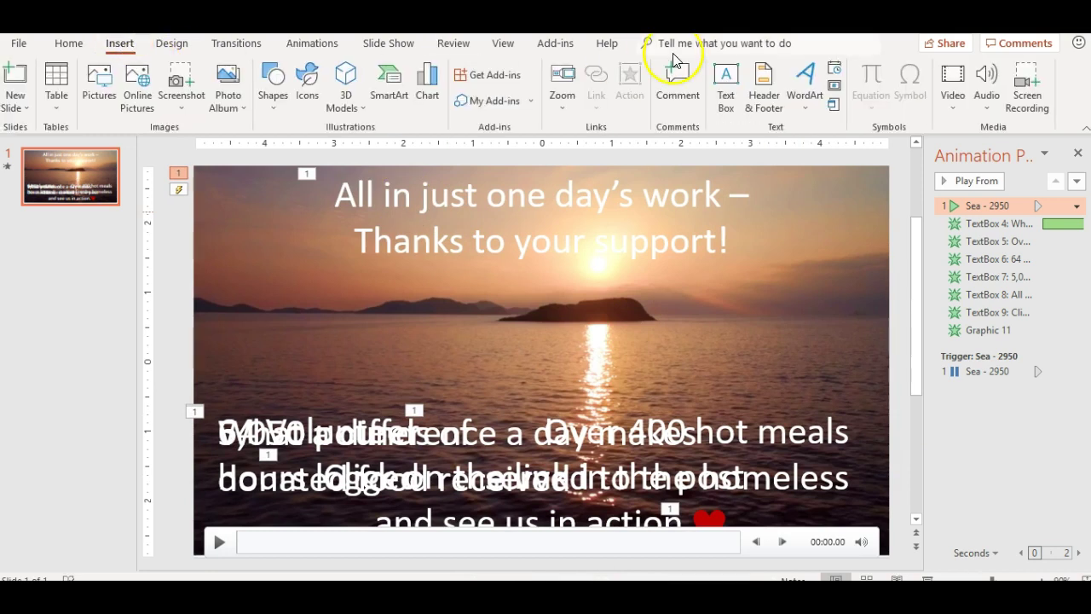
{"action": "left_click", "coordinate": [986, 81]}
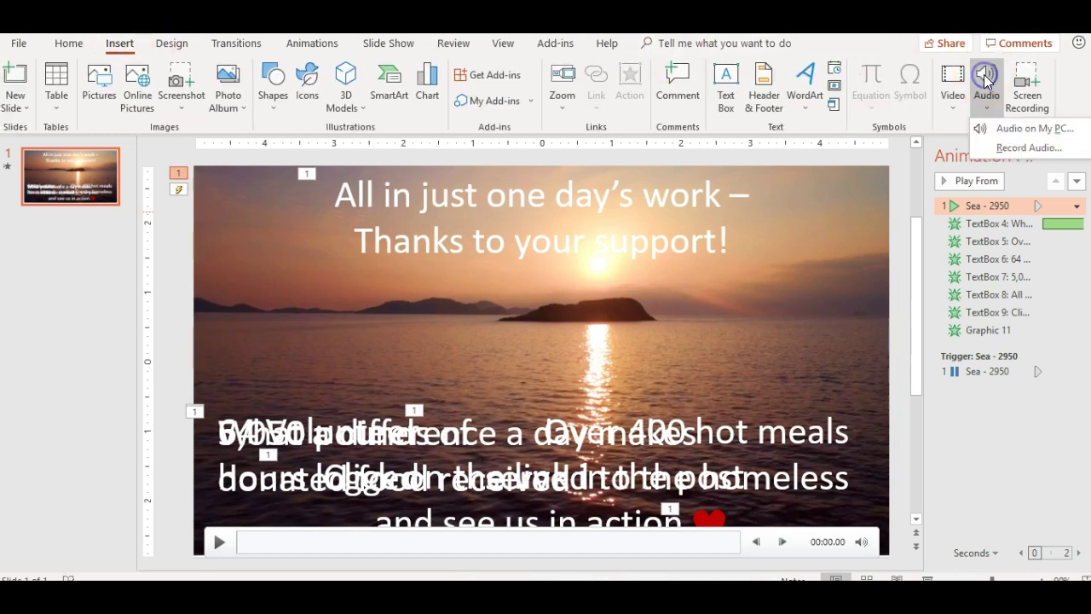
{"action": "left_click", "coordinate": [1003, 132]}
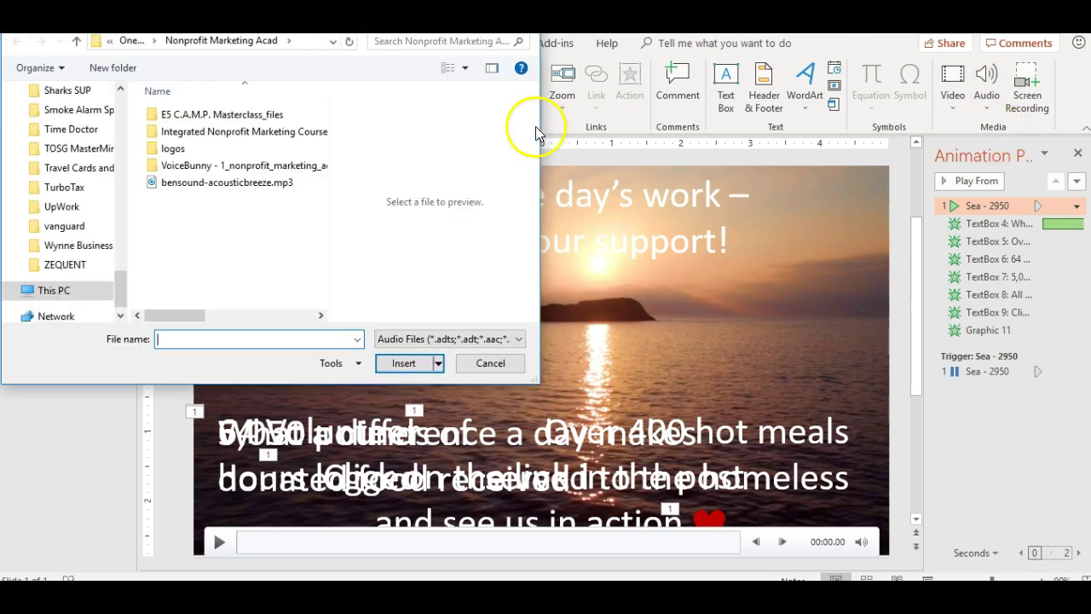
{"action": "left_click", "coordinate": [211, 188]}
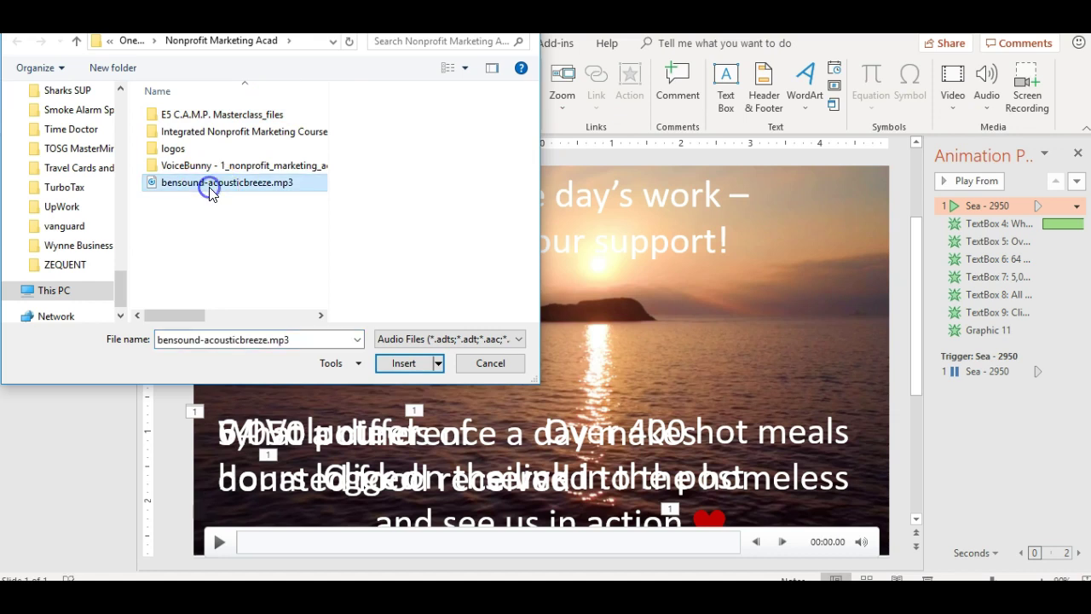
{"action": "left_click", "coordinate": [402, 361]}
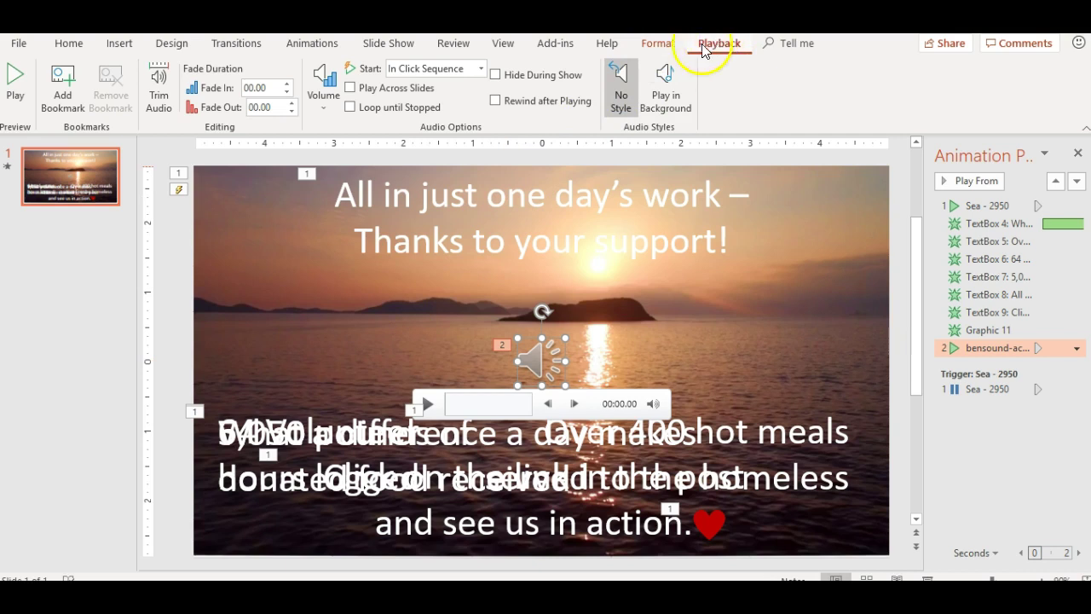
{"action": "left_click", "coordinate": [664, 73]}
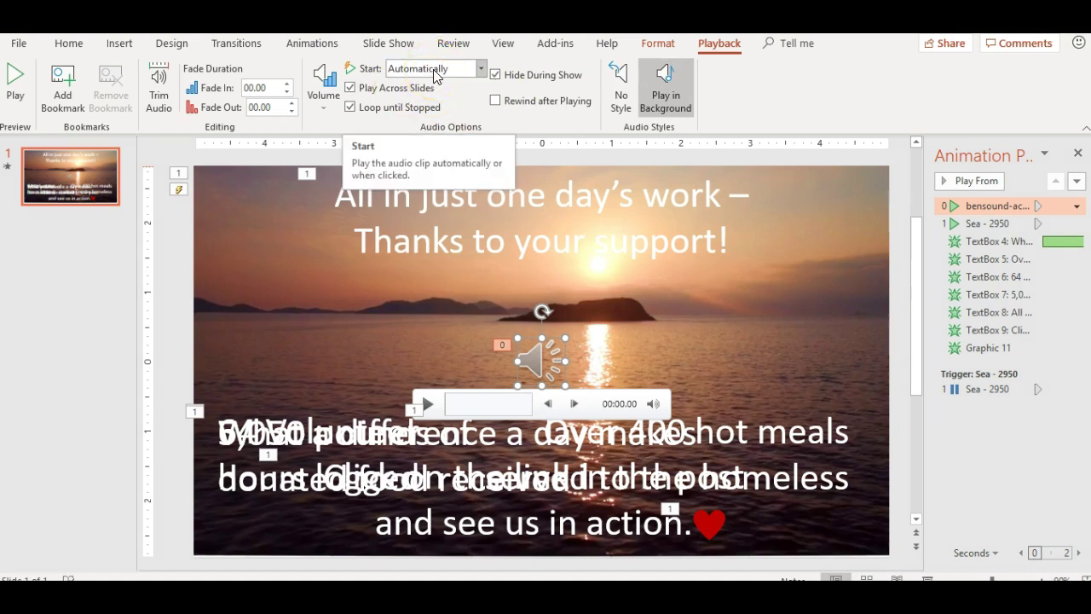
{"action": "left_click", "coordinate": [525, 86]}
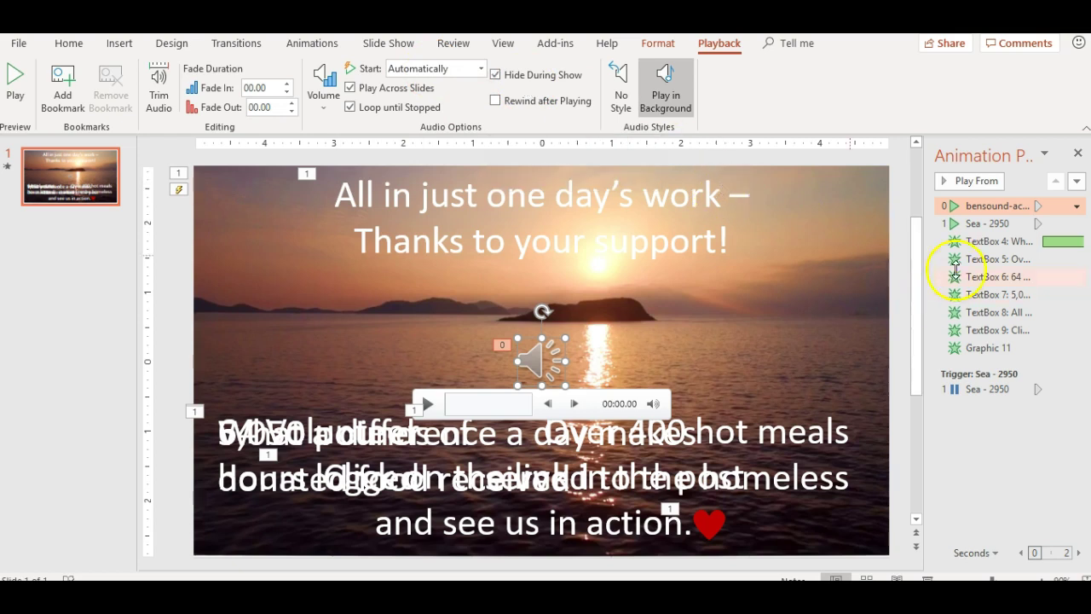
{"action": "left_click", "coordinate": [983, 181]}
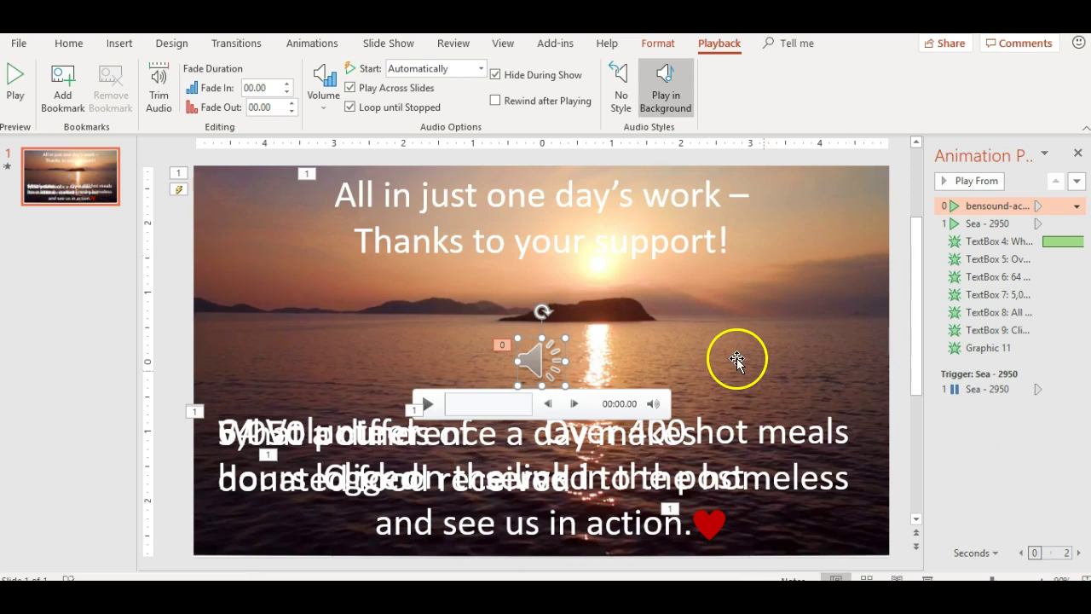
Save as '30 second video demo' in OneDrive's Integrated Nonprofit Marketing Course folder
{"action": "left_click", "coordinate": [18, 44]}
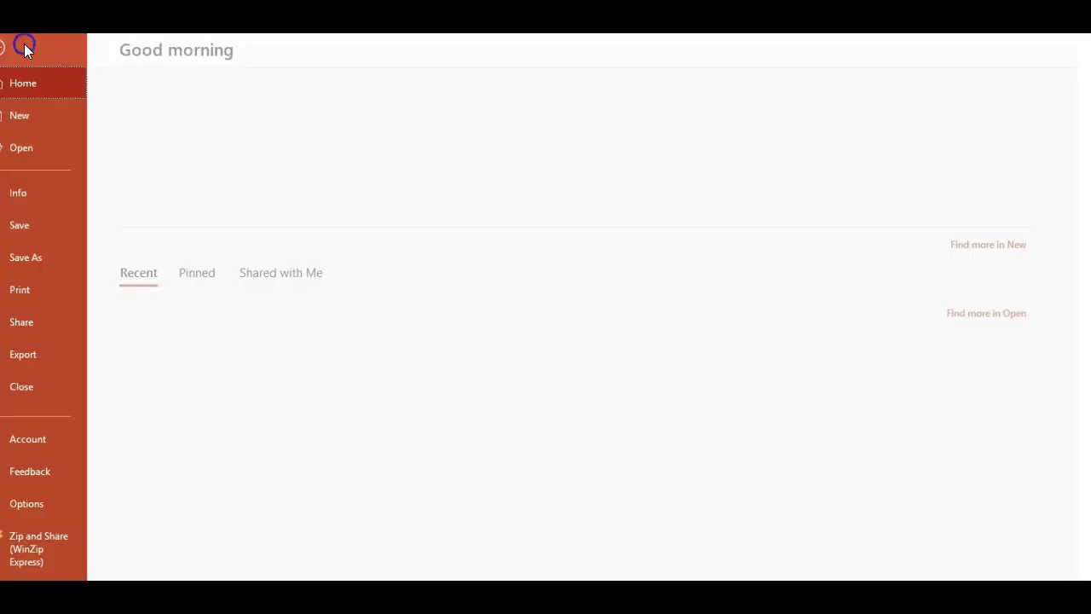
{"action": "left_click", "coordinate": [58, 255]}
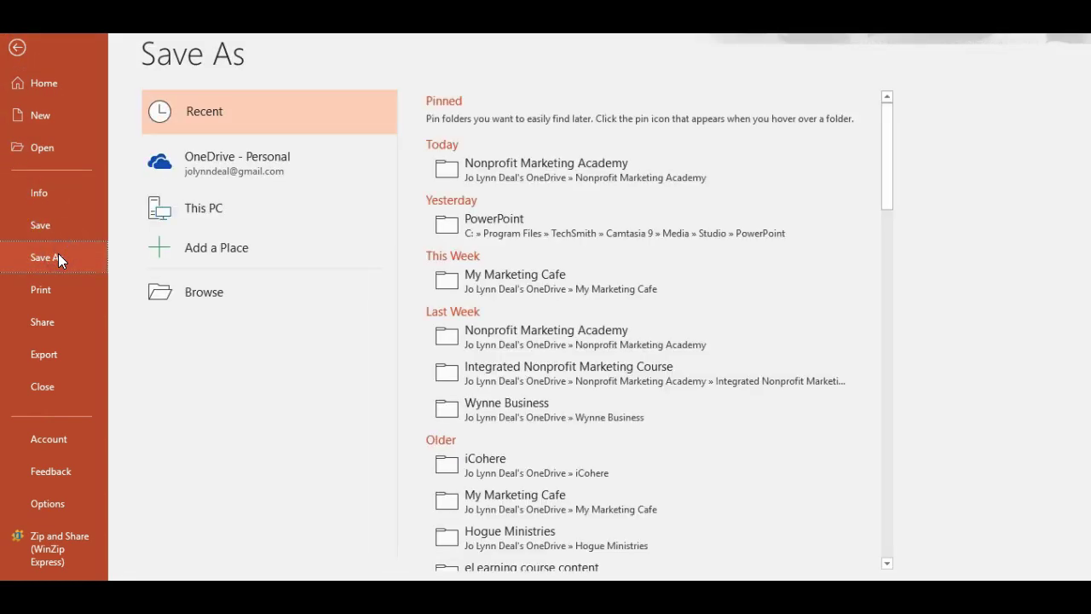
{"action": "left_click", "coordinate": [543, 175]}
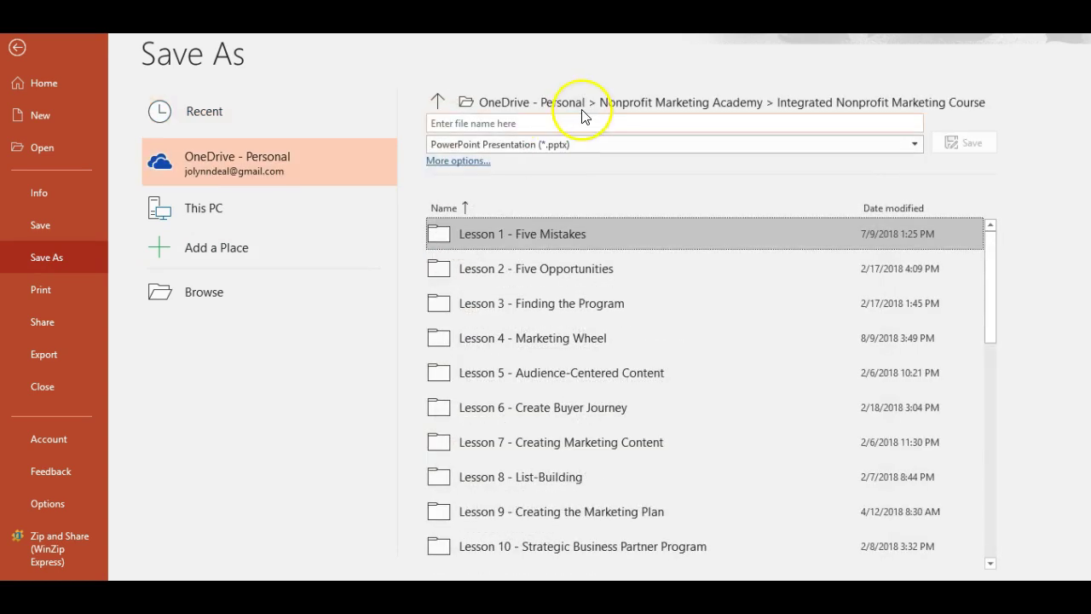
{"action": "left_click", "coordinate": [583, 121]}
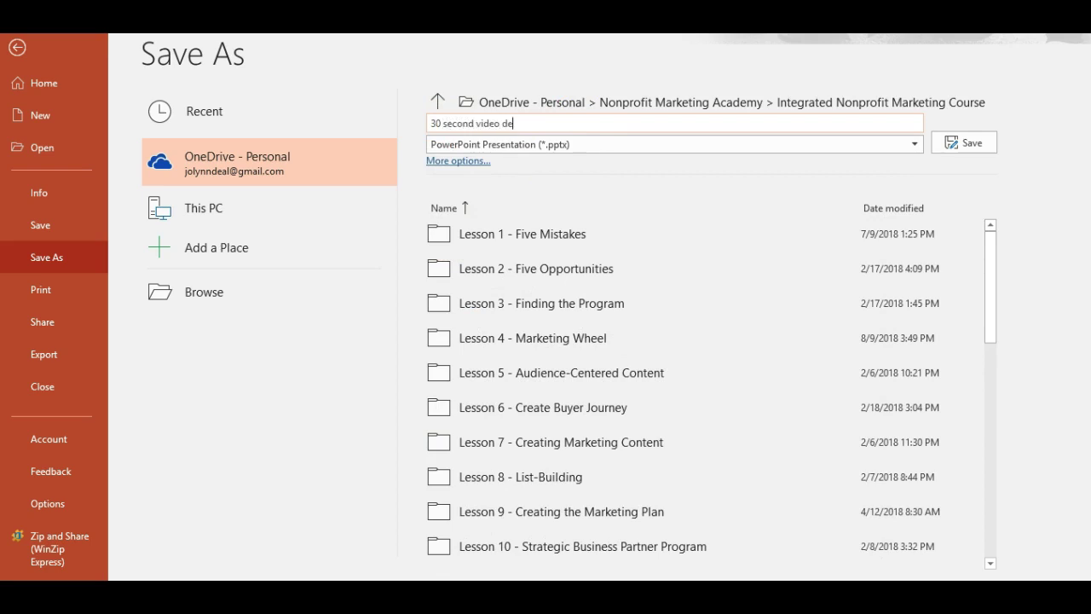
{"action": "left_click", "coordinate": [992, 142]}
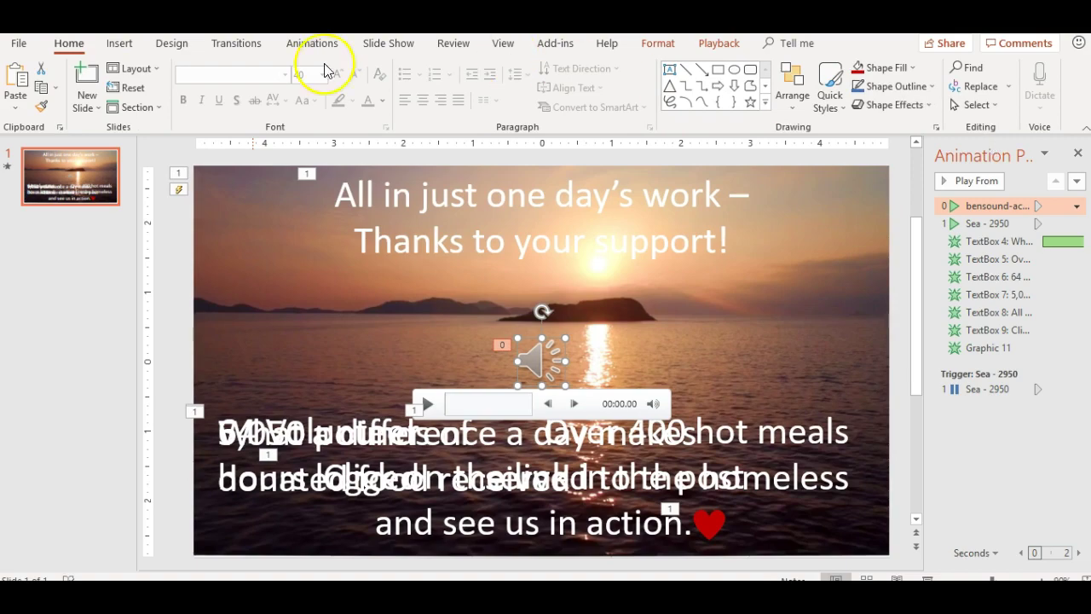
Save a copy as MPEG-4 Video (*.mp4) named '30 second video demo'
{"action": "left_click", "coordinate": [19, 44]}
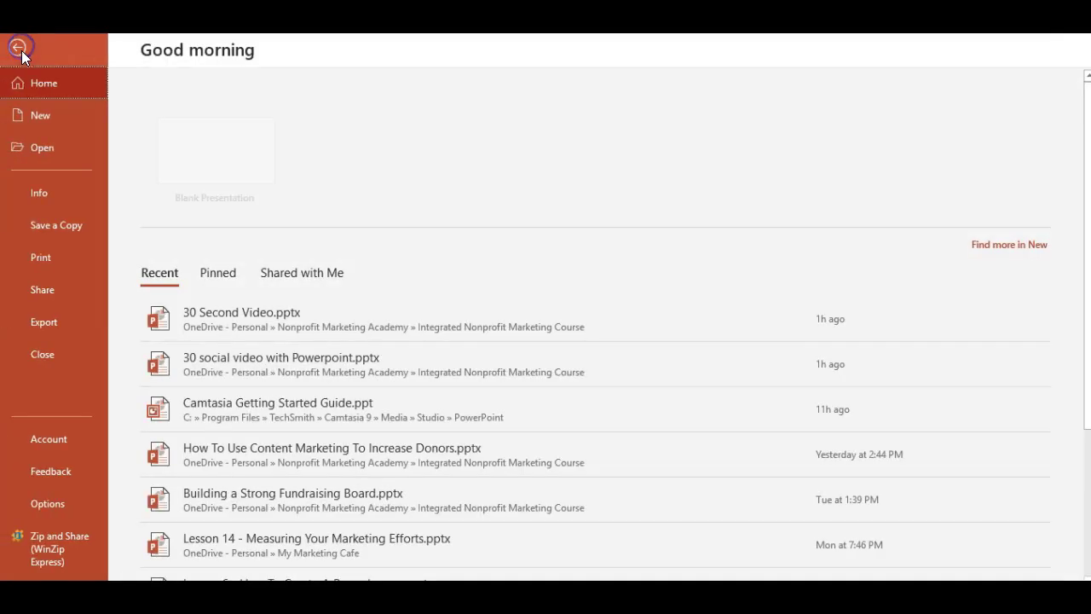
{"action": "left_click", "coordinate": [47, 230]}
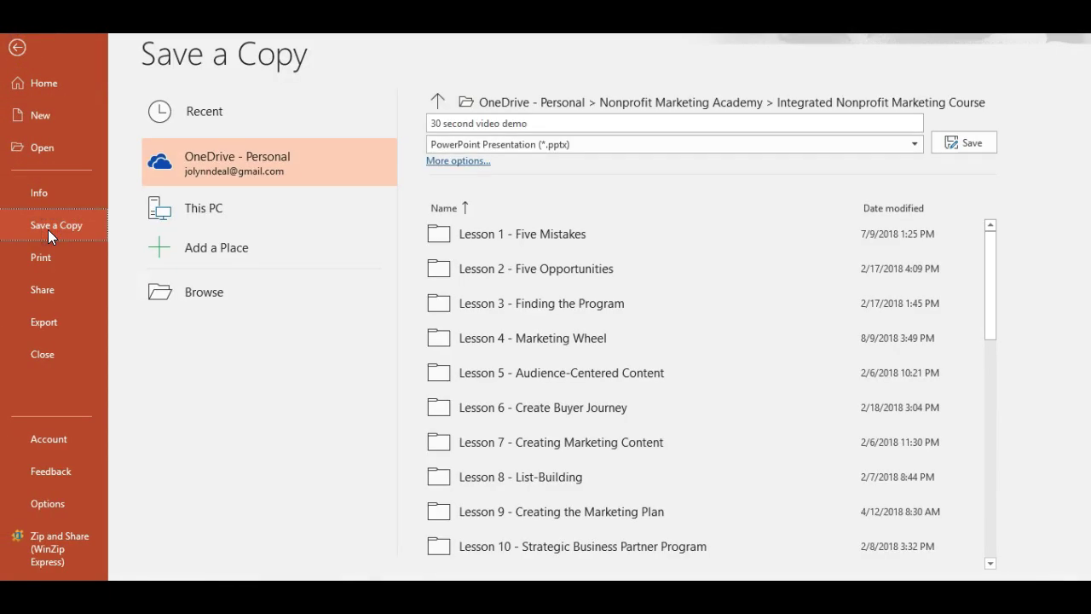
{"action": "left_click", "coordinate": [629, 146]}
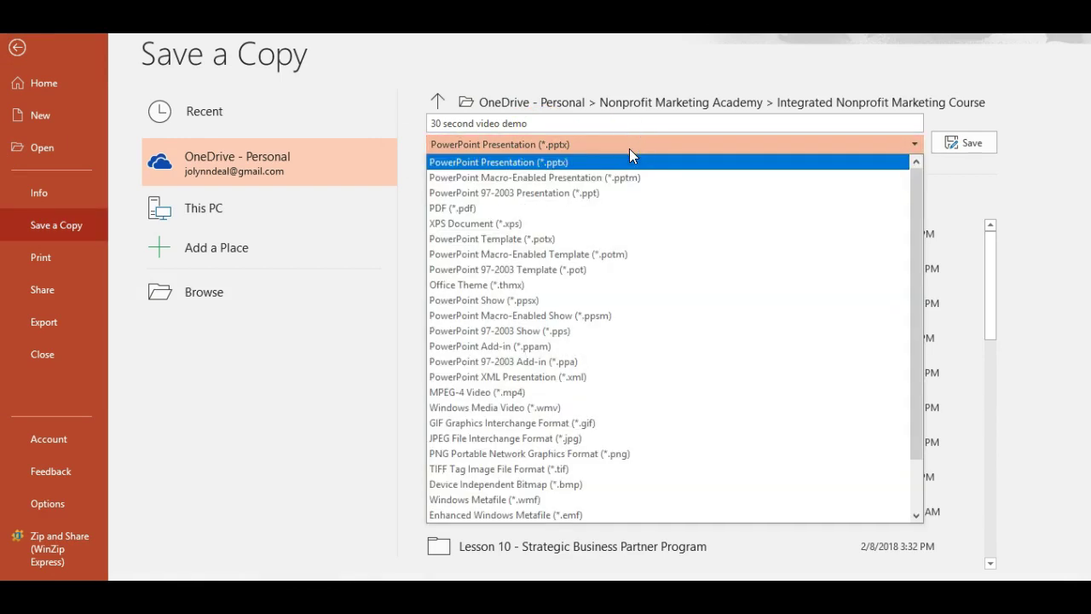
{"action": "left_click", "coordinate": [555, 392]}
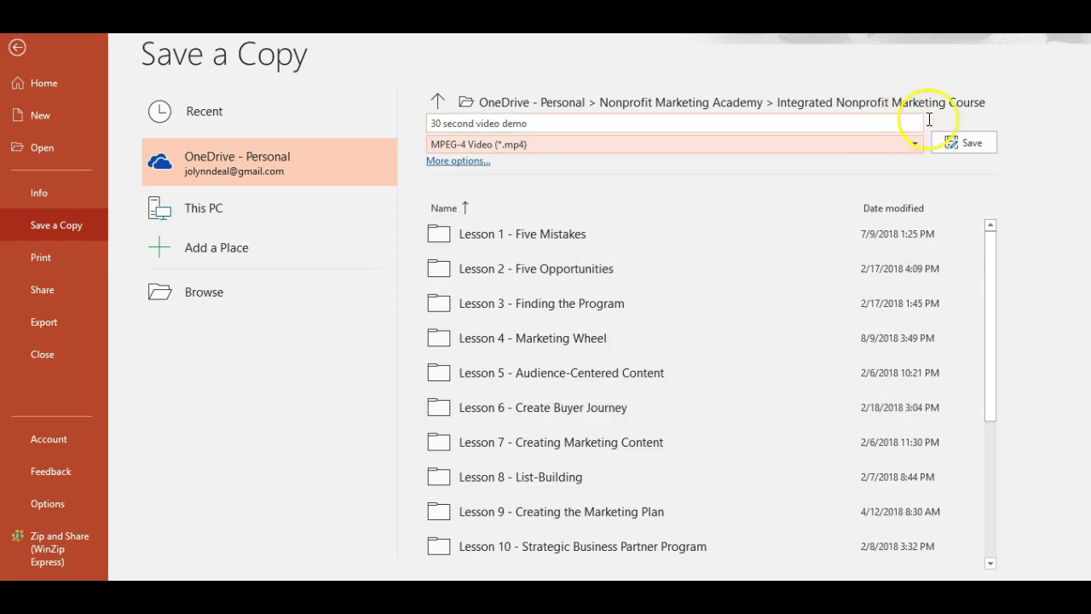
{"action": "left_click", "coordinate": [955, 143]}
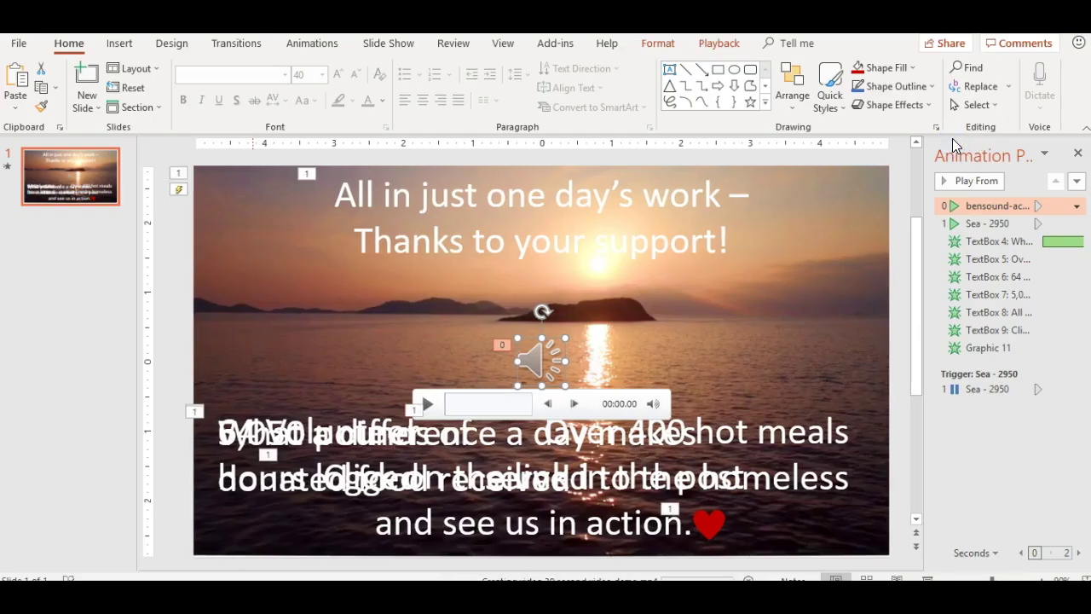